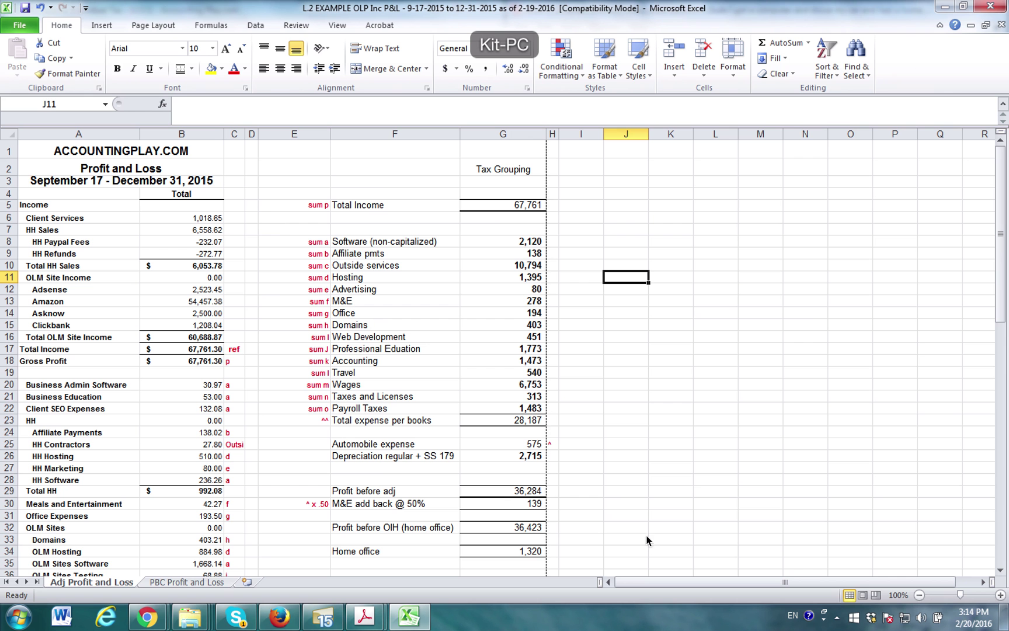
Review the auto mileage figures and tax grouping rows E8:G23, then make I8 active.
{"action": "scroll", "coordinate": [534, 441], "scroll_direction": "down", "scroll_amount": 4}
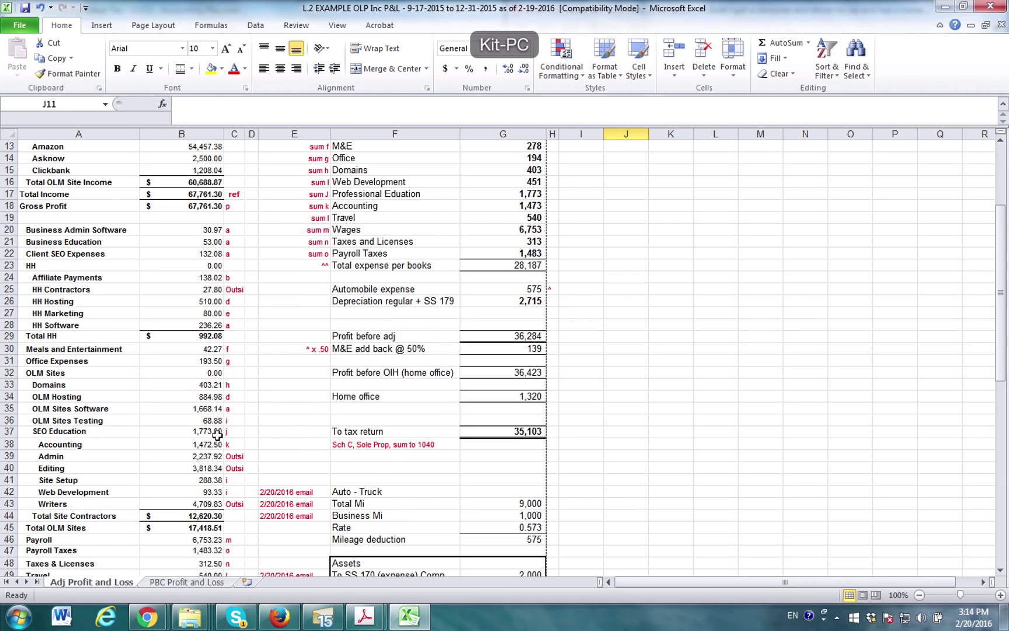
{"action": "scroll", "coordinate": [217, 435], "scroll_direction": "up", "scroll_amount": 4}
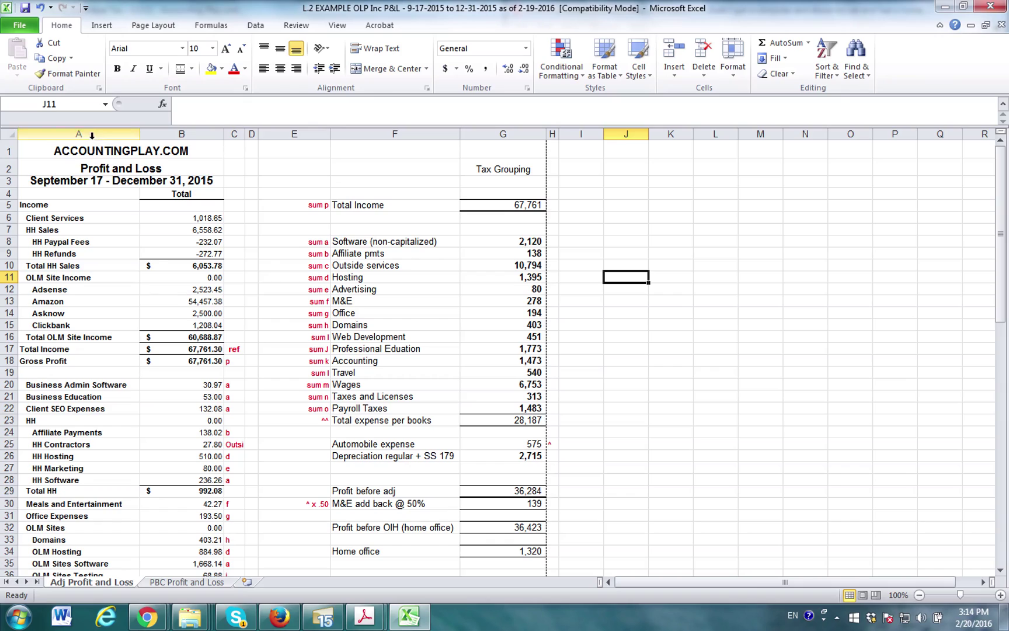
{"action": "scroll", "coordinate": [97, 307], "scroll_direction": "down", "scroll_amount": 6}
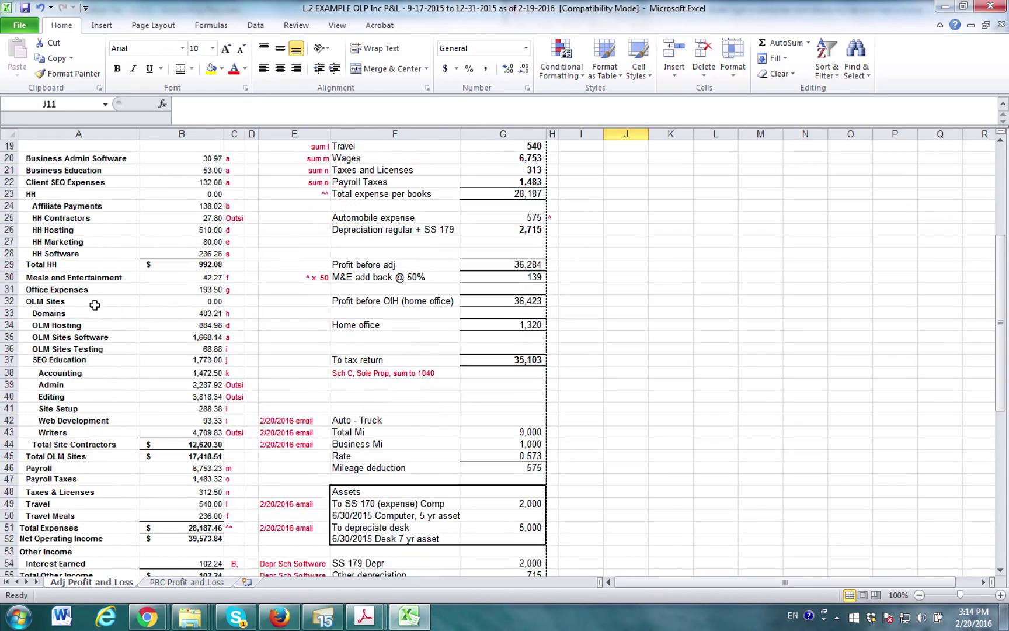
{"action": "scroll", "coordinate": [107, 305], "scroll_direction": "up", "scroll_amount": 4}
{"action": "scroll", "coordinate": [107, 305], "scroll_direction": "down", "scroll_amount": 10}
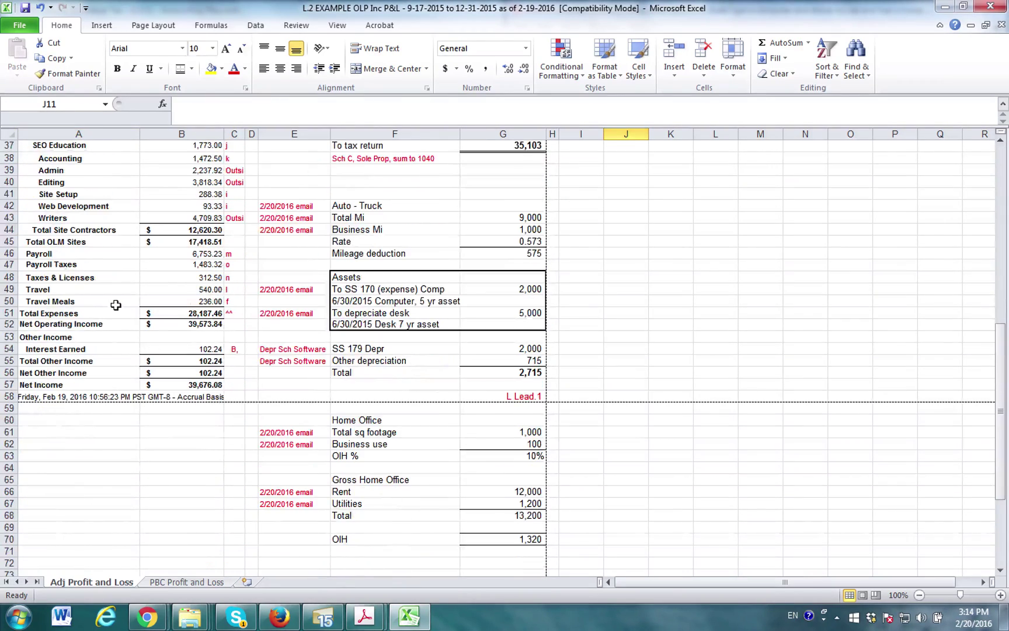
{"action": "left_click_drag", "start_coordinate": [307, 206], "coordinate": [484, 257]}
{"action": "left_click", "coordinate": [300, 324]}
{"action": "scroll", "coordinate": [300, 327], "scroll_direction": "up", "scroll_amount": 9}
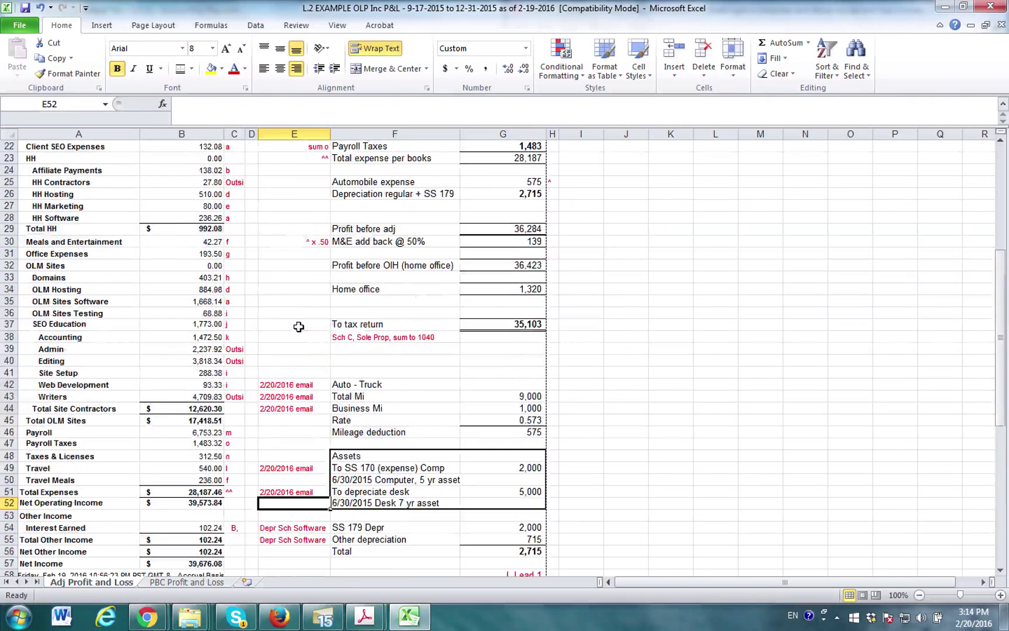
{"action": "scroll", "coordinate": [300, 328], "scroll_direction": "up", "scroll_amount": 3}
{"action": "left_click_drag", "start_coordinate": [350, 253], "coordinate": [528, 420]}
{"action": "left_click_drag", "start_coordinate": [322, 240], "coordinate": [525, 420]}
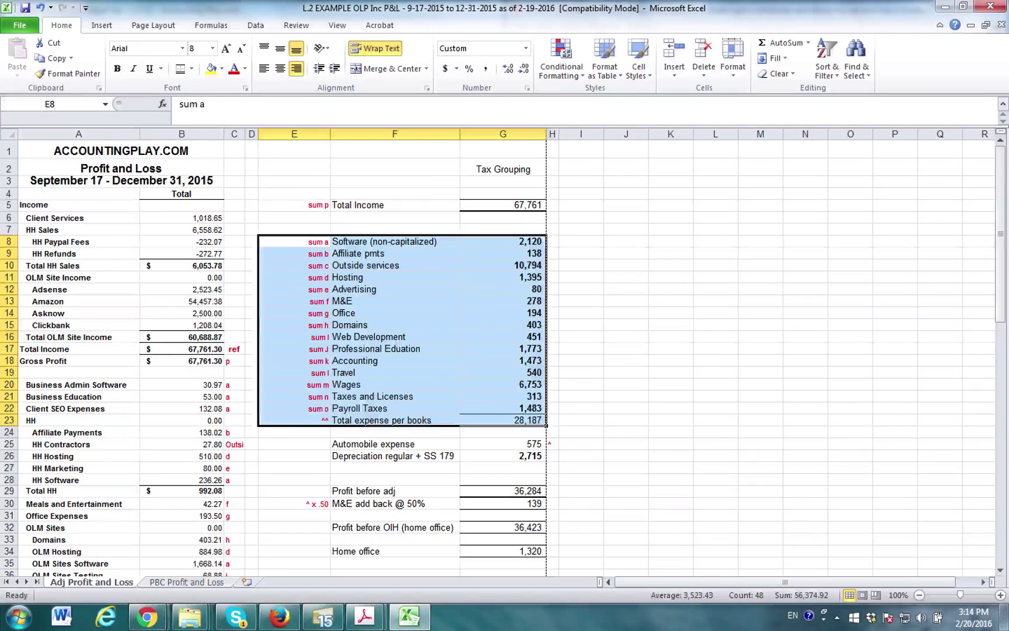
{"action": "left_click", "coordinate": [315, 194]}
{"action": "left_click", "coordinate": [587, 244]}
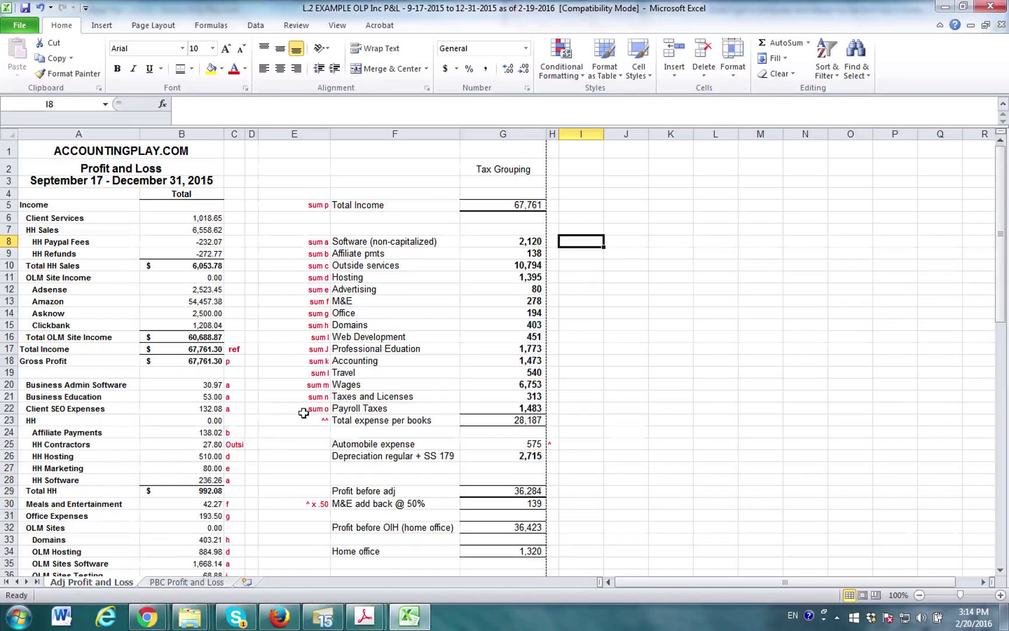
Inspect the Software, Outside services and Office formulas in G8, G10 and G14 unchanged.
{"action": "double_click", "coordinate": [505, 243]}
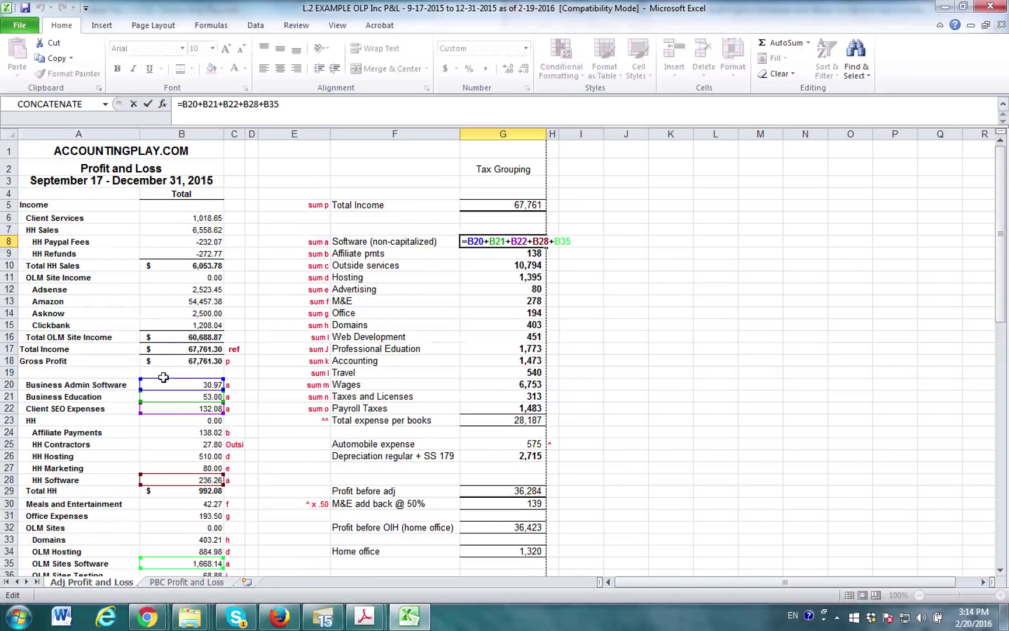
{"action": "scroll", "coordinate": [165, 375], "scroll_direction": "down", "scroll_amount": 2}
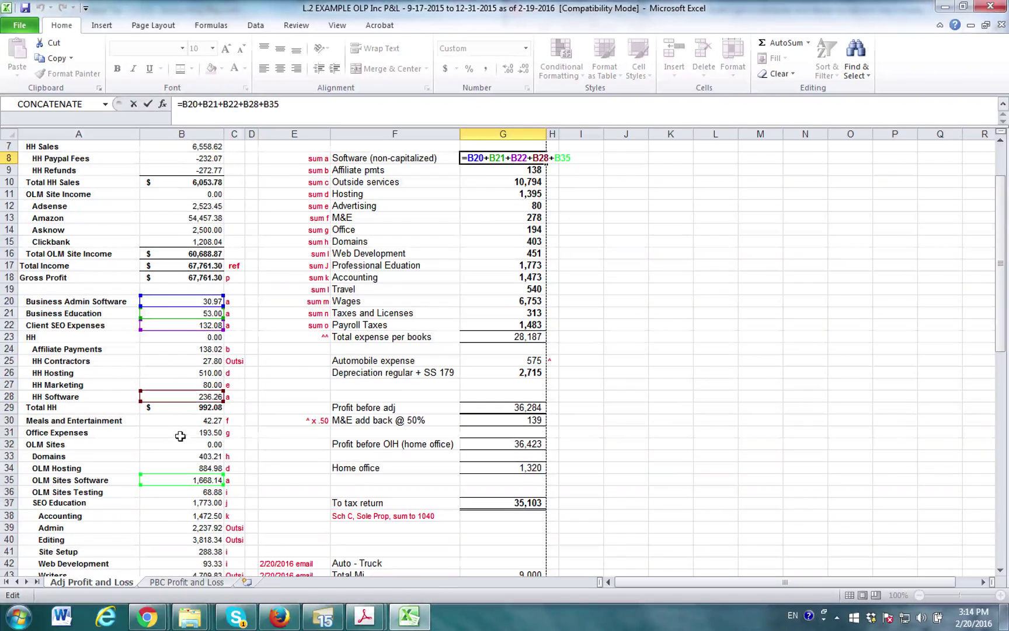
{"action": "scroll", "coordinate": [248, 376], "scroll_direction": "up", "scroll_amount": 2}
{"action": "scroll", "coordinate": [269, 379], "scroll_direction": "down", "scroll_amount": 2}
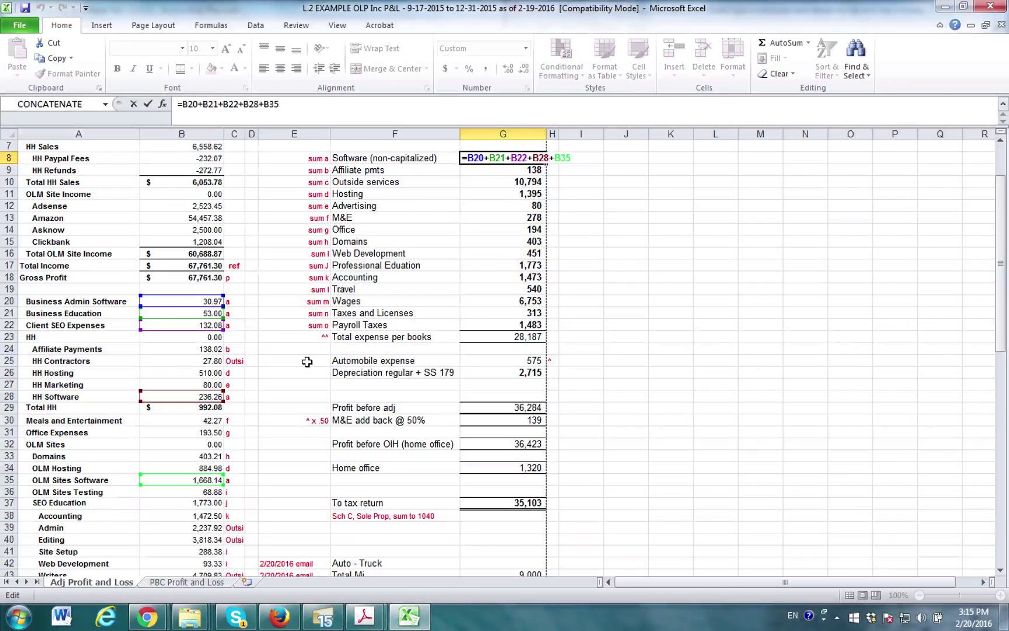
{"action": "key", "text": "Return"}
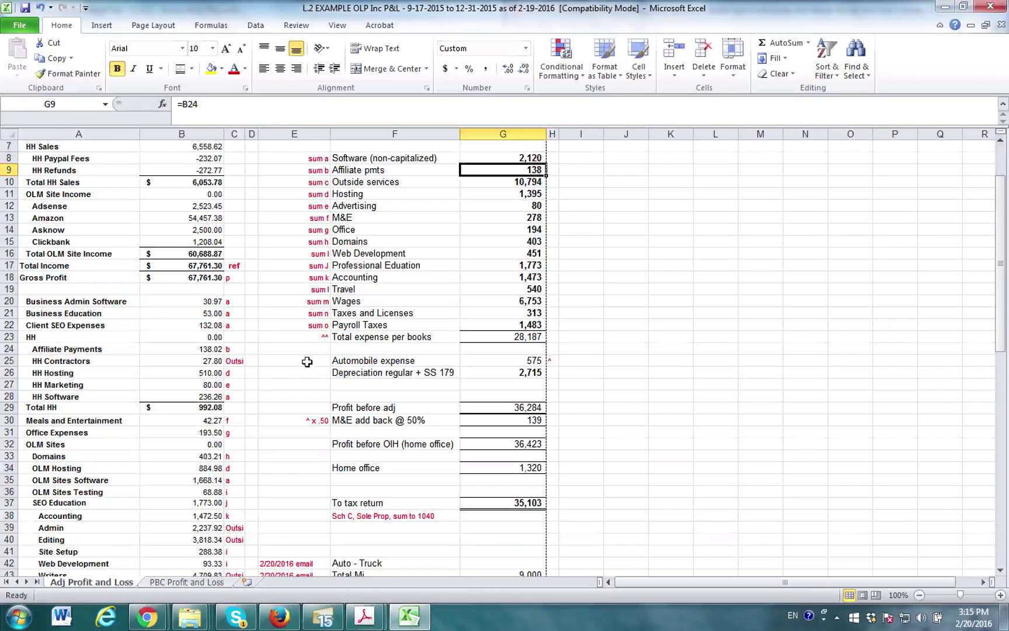
{"action": "double_click", "coordinate": [524, 183]}
{"action": "key", "text": "Return"}
{"action": "scroll", "coordinate": [299, 256], "scroll_direction": "down", "scroll_amount": 1}
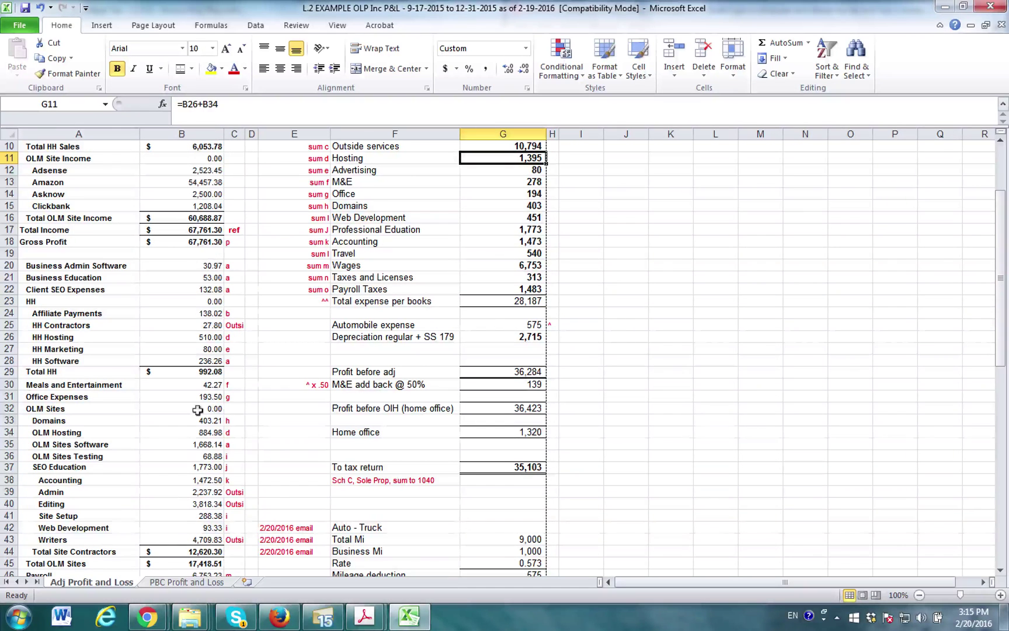
{"action": "scroll", "coordinate": [220, 398], "scroll_direction": "up", "scroll_amount": 2}
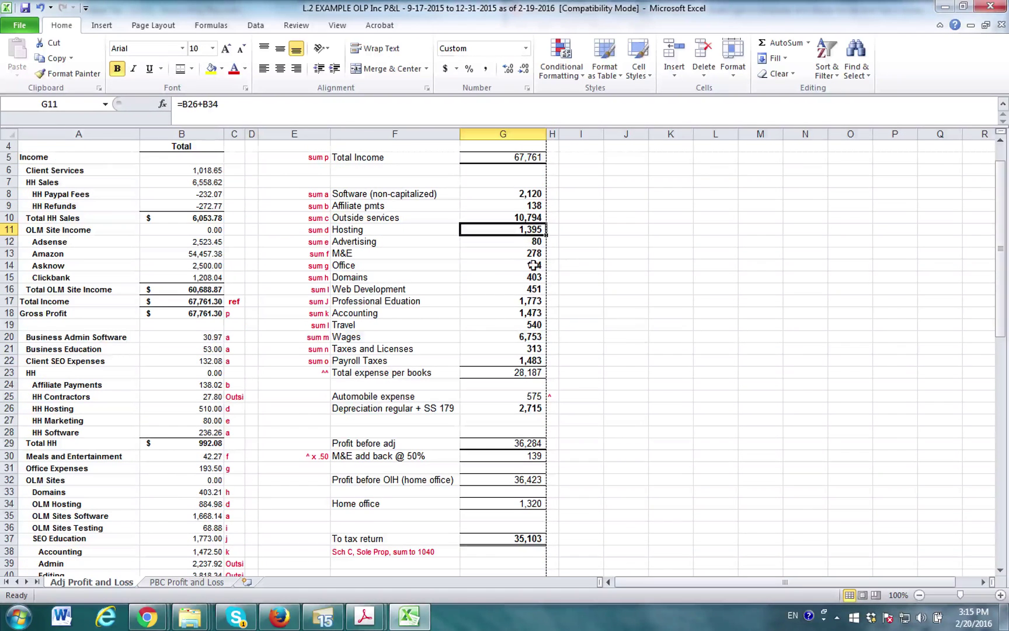
{"action": "double_click", "coordinate": [515, 267]}
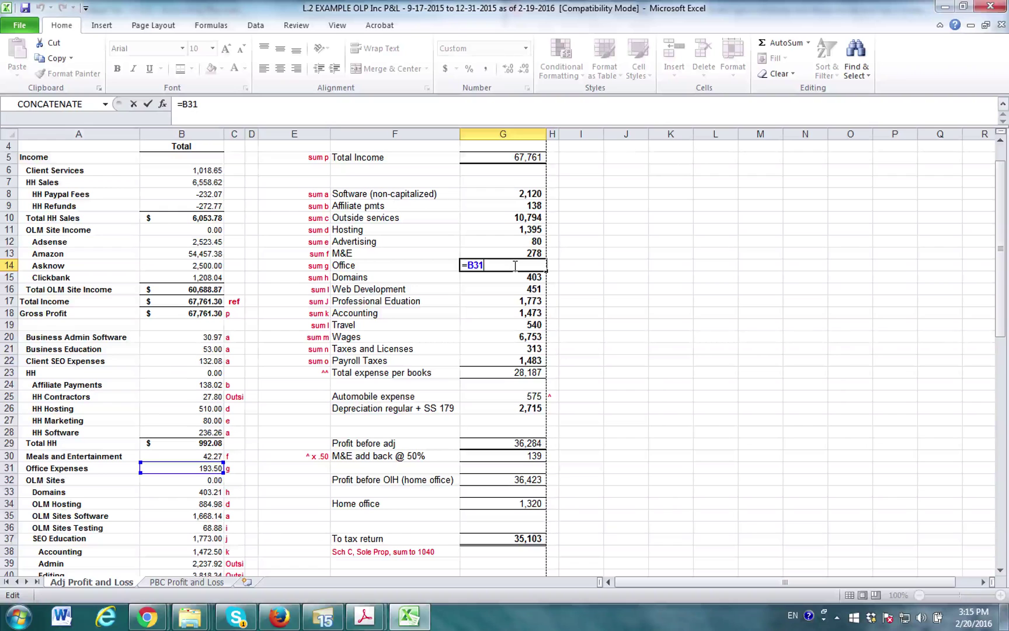
{"action": "key", "text": "Return"}
Check the column B expense amounts, G8:G22 tax totals and column C codes, reselecting I8.
{"action": "left_click_drag", "start_coordinate": [207, 253], "coordinate": [193, 426]}
{"action": "left_click_drag", "start_coordinate": [514, 191], "coordinate": [514, 360]}
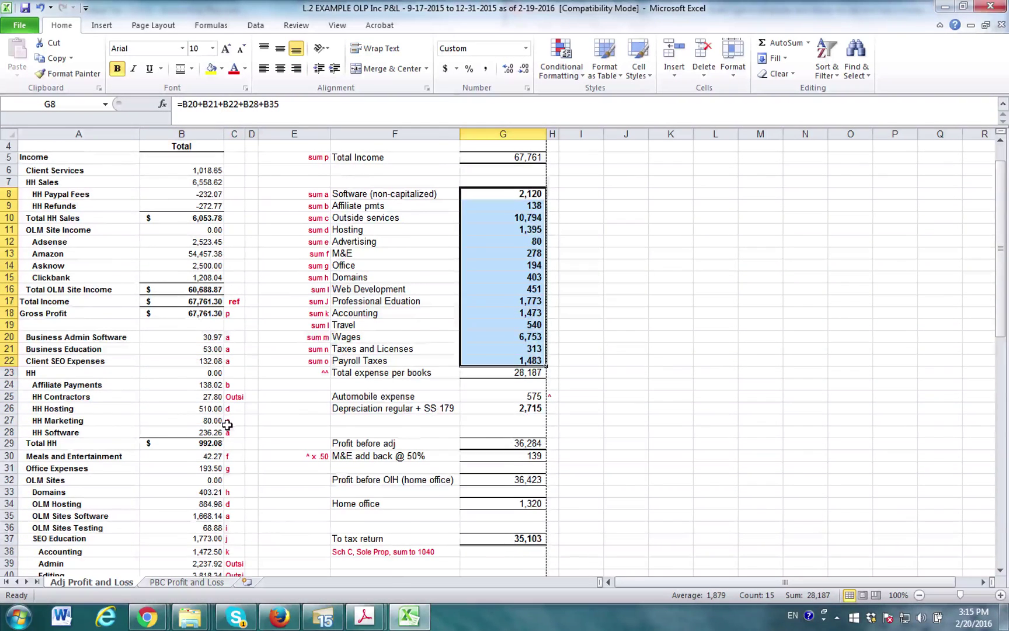
{"action": "scroll", "coordinate": [227, 426], "scroll_direction": "down", "scroll_amount": 2}
{"action": "scroll", "coordinate": [228, 427], "scroll_direction": "up", "scroll_amount": 2}
{"action": "left_click_drag", "start_coordinate": [235, 314], "coordinate": [238, 338]}
{"action": "left_click", "coordinate": [237, 338]}
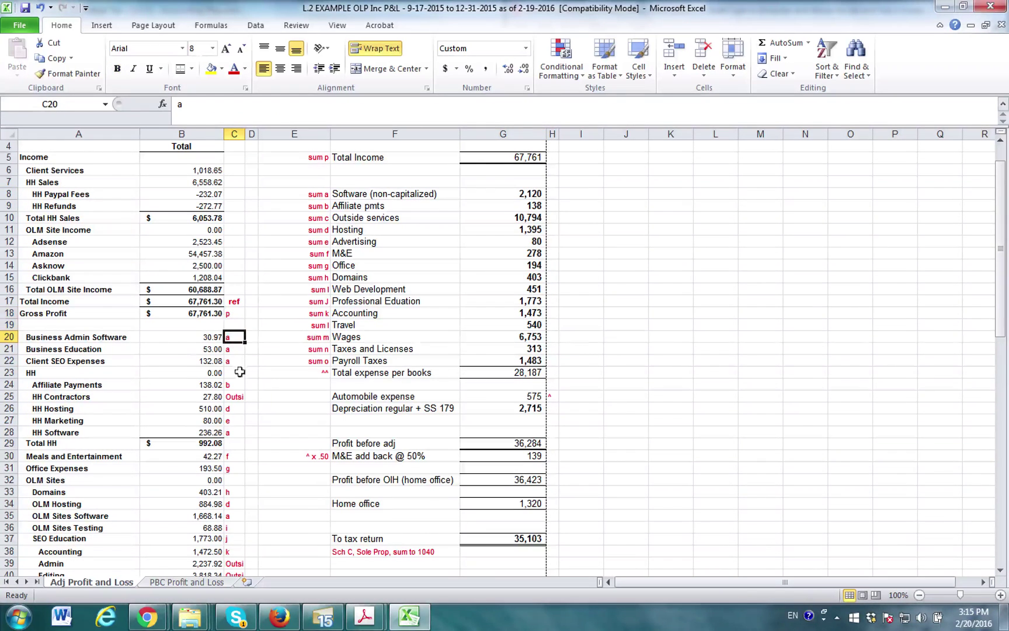
{"action": "left_click", "coordinate": [234, 373]}
{"action": "left_click", "coordinate": [234, 395]}
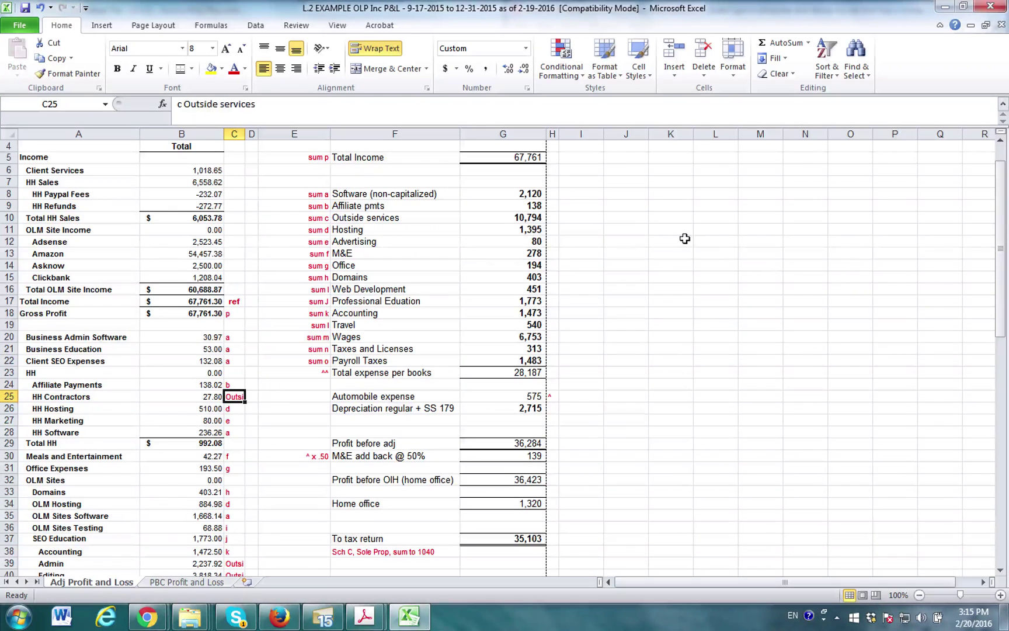
{"action": "left_click", "coordinate": [585, 199]}
{"action": "scroll", "coordinate": [586, 198], "scroll_direction": "up", "scroll_amount": 1}
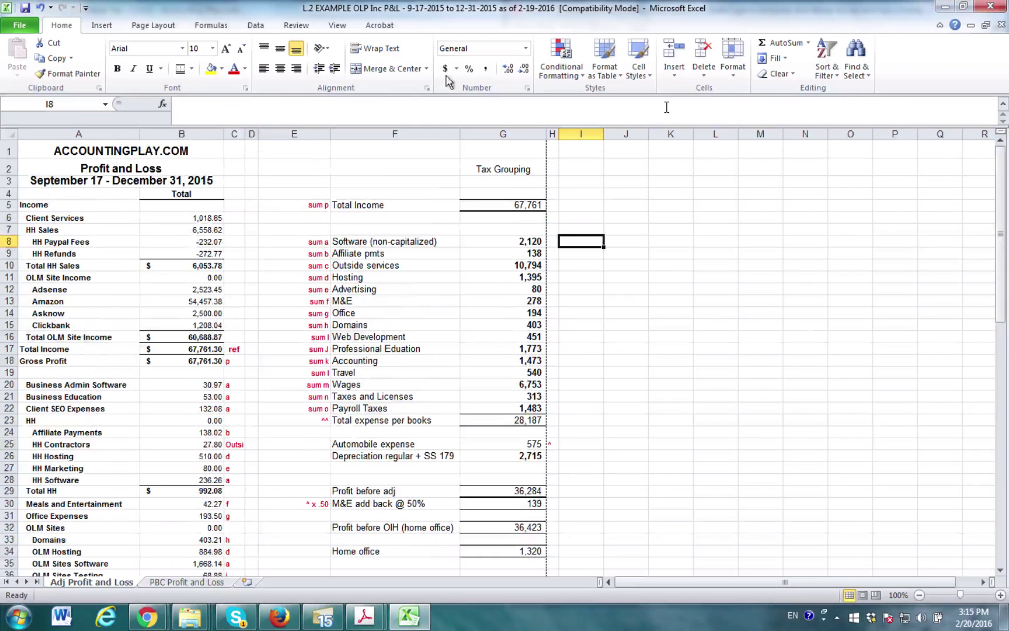
{"action": "scroll", "coordinate": [841, 339], "scroll_direction": "down", "scroll_amount": 7}
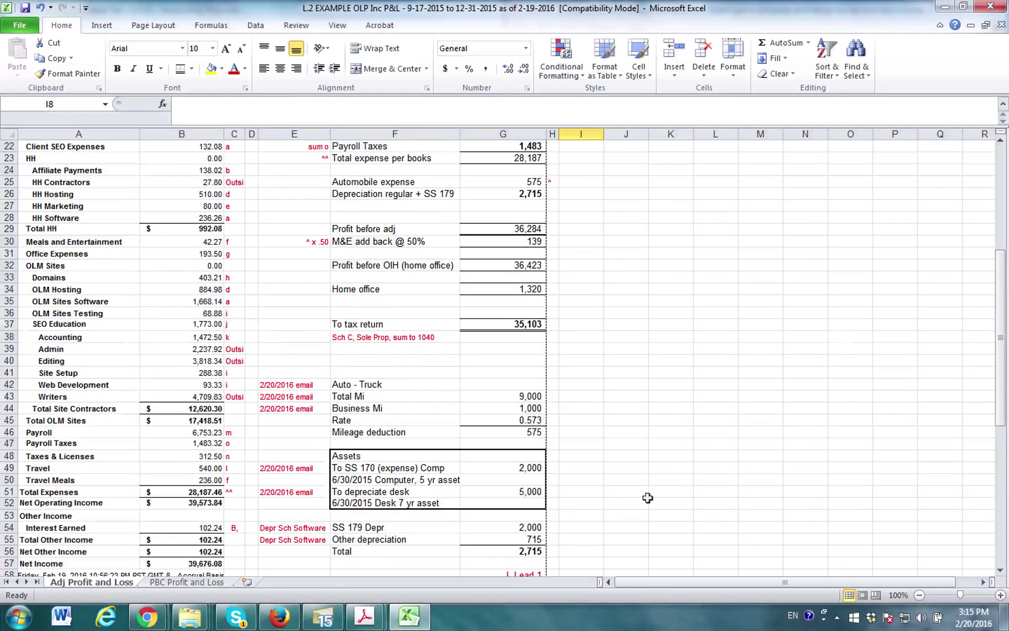
{"action": "scroll", "coordinate": [651, 479], "scroll_direction": "down", "scroll_amount": 4}
{"action": "scroll", "coordinate": [658, 457], "scroll_direction": "up", "scroll_amount": 11}
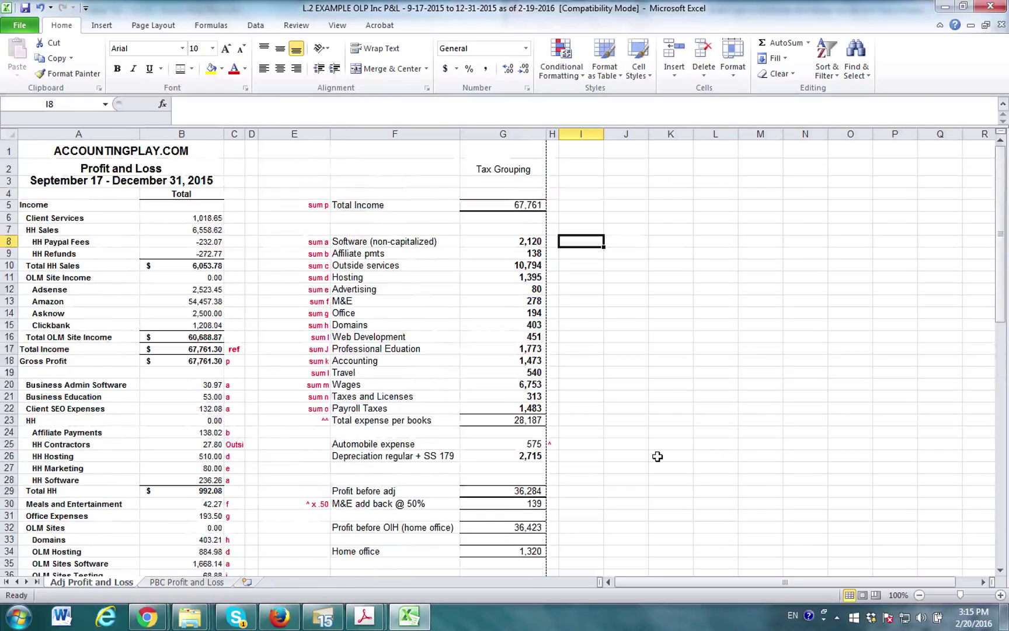
Insert a PivotTable from B18:C57 on the existing worksheet at I8.
{"action": "left_click", "coordinate": [106, 28]}
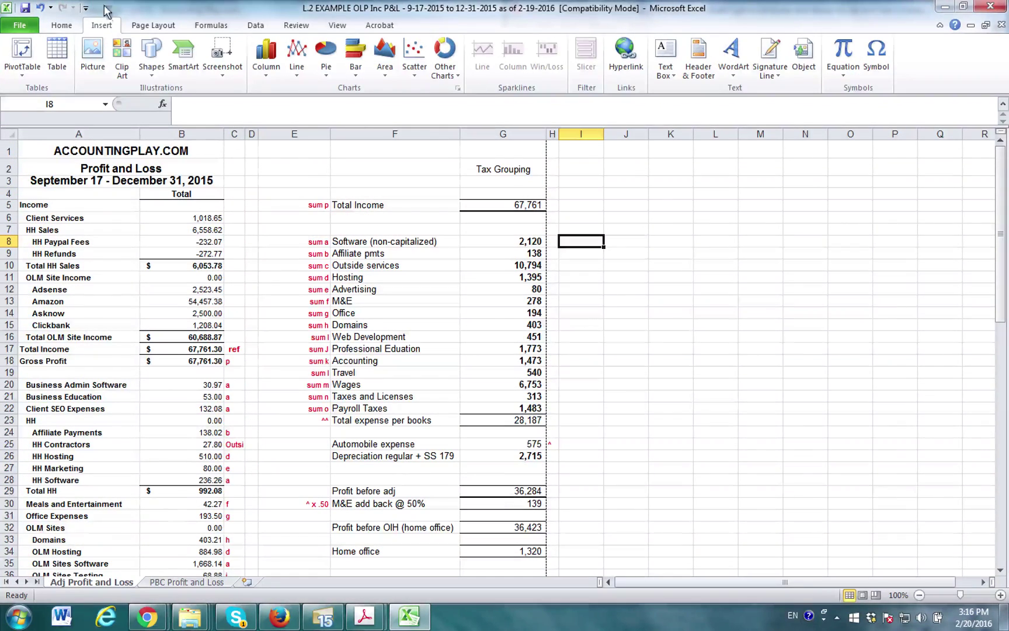
{"action": "left_click", "coordinate": [27, 70]}
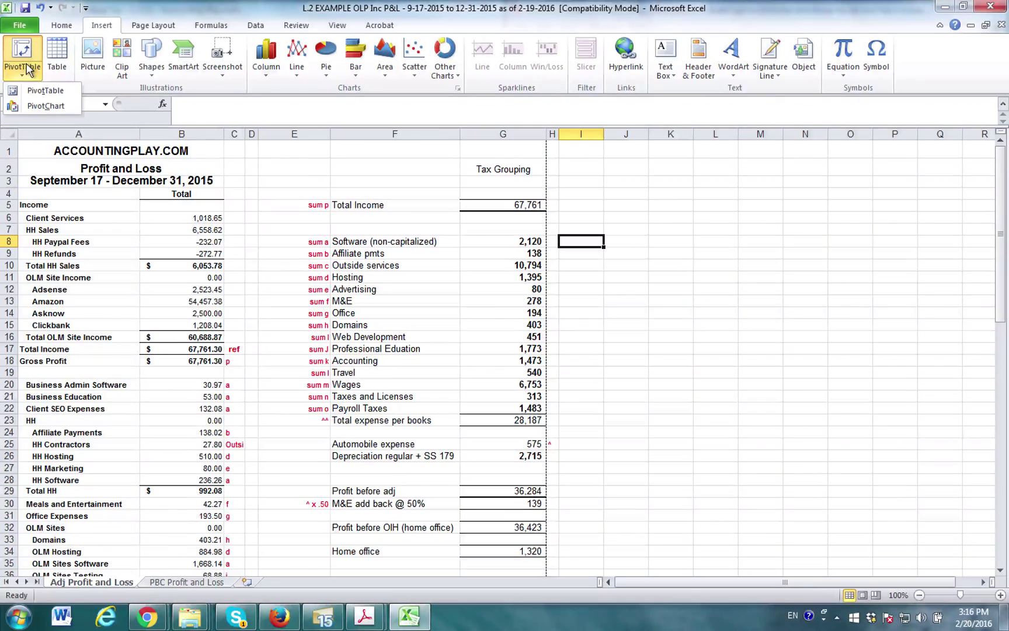
{"action": "left_click", "coordinate": [35, 93]}
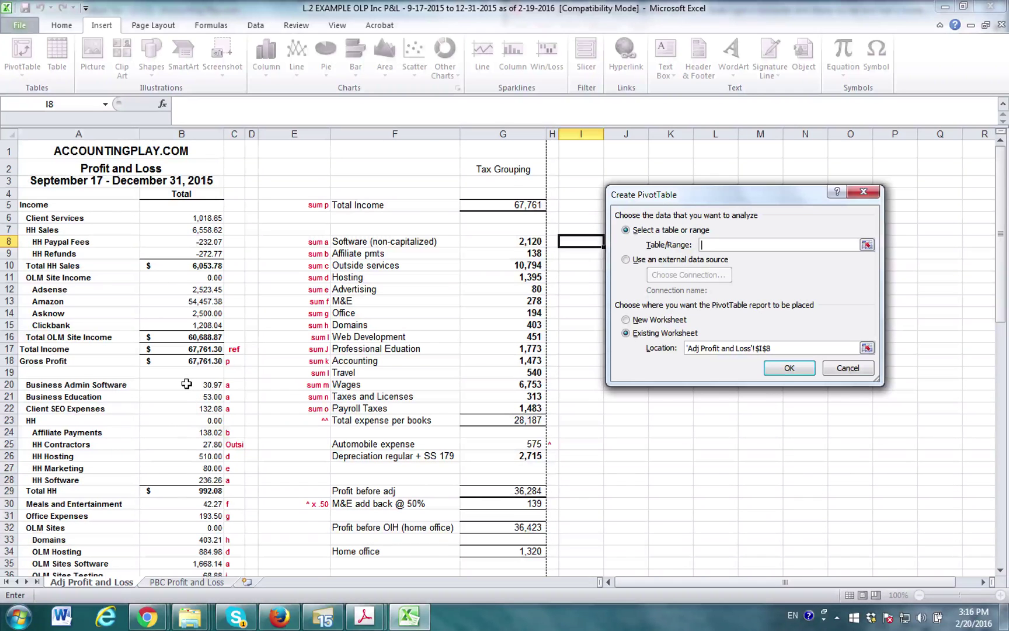
{"action": "left_click_drag", "start_coordinate": [178, 360], "coordinate": [244, 505]}
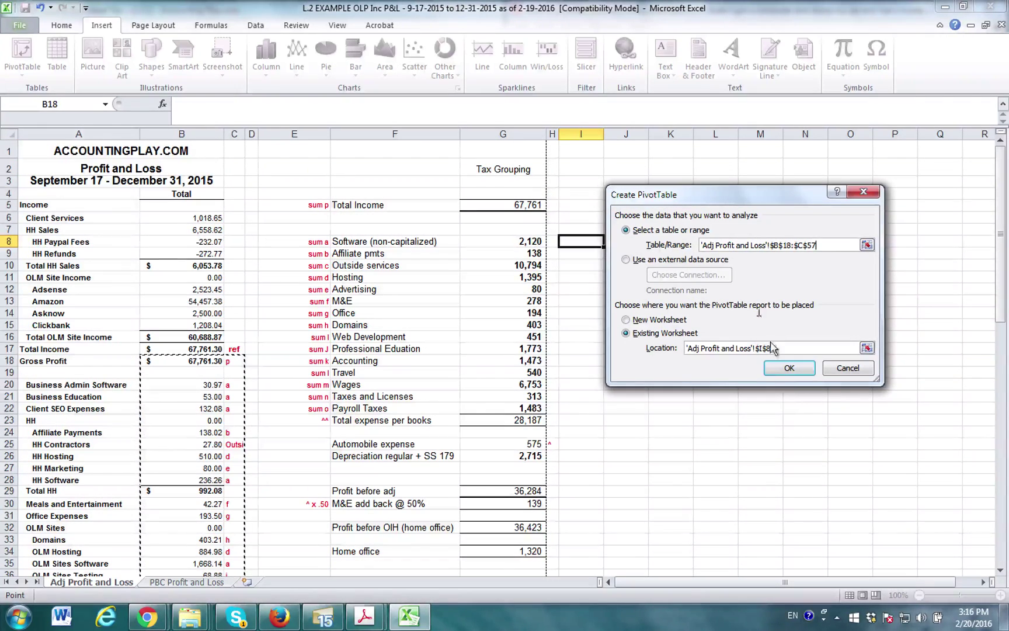
{"action": "left_click", "coordinate": [789, 368]}
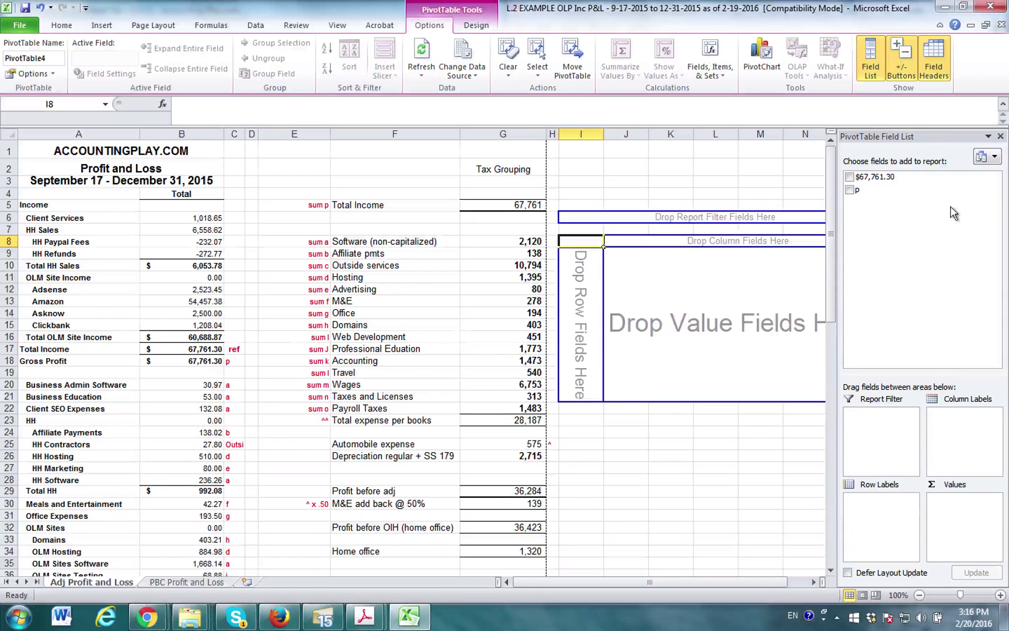
Tick the $67,761.30 and p fields so both appear as pivot row labels.
{"action": "left_click", "coordinate": [850, 176]}
{"action": "left_click", "coordinate": [850, 189]}
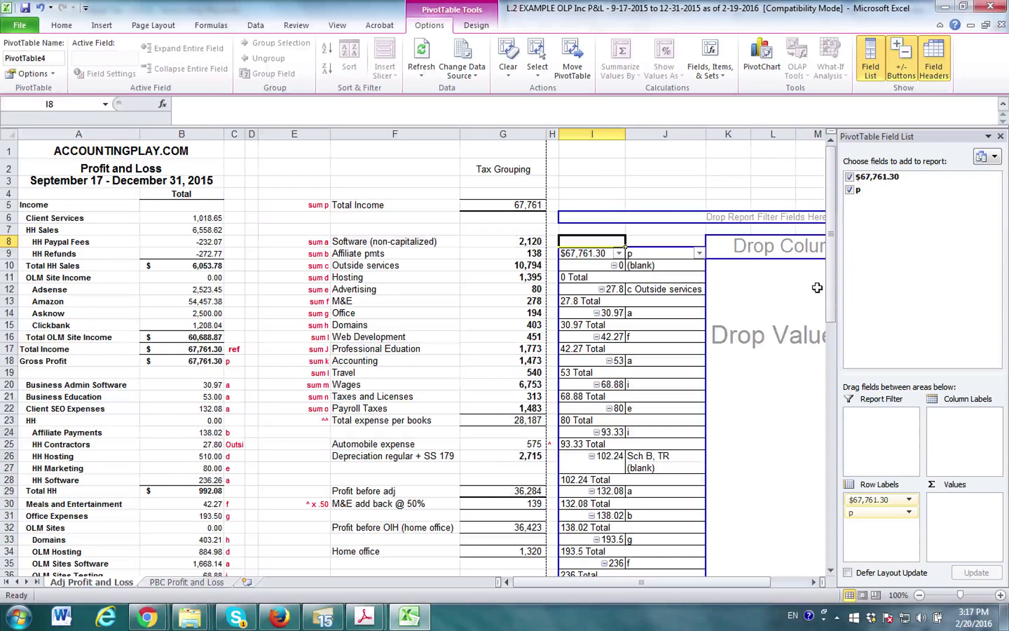
{"action": "scroll", "coordinate": [719, 301], "scroll_direction": "down", "scroll_amount": 2}
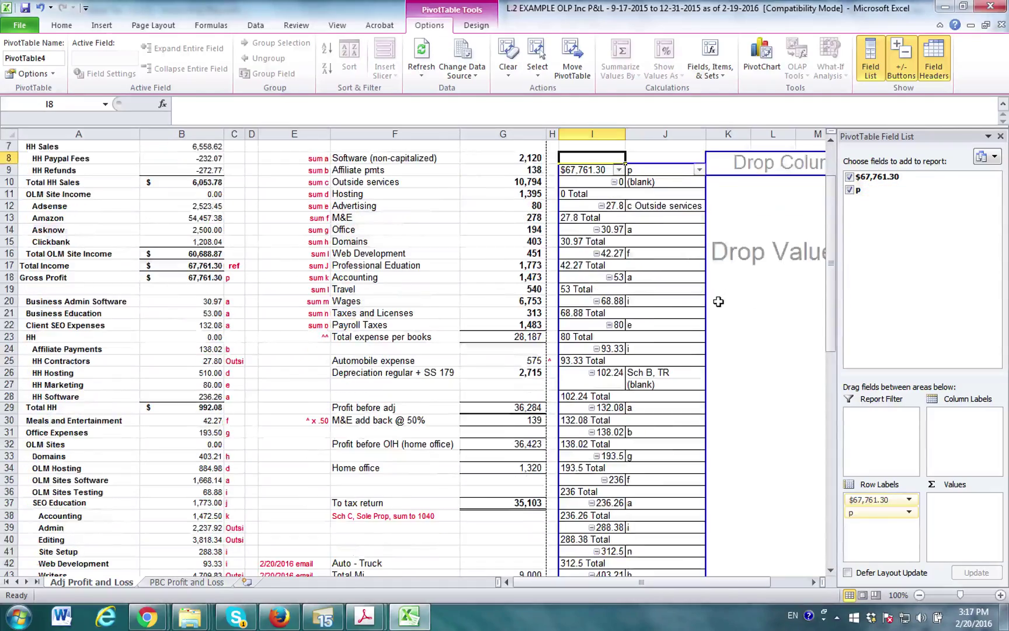
{"action": "scroll", "coordinate": [655, 316], "scroll_direction": "down", "scroll_amount": 12}
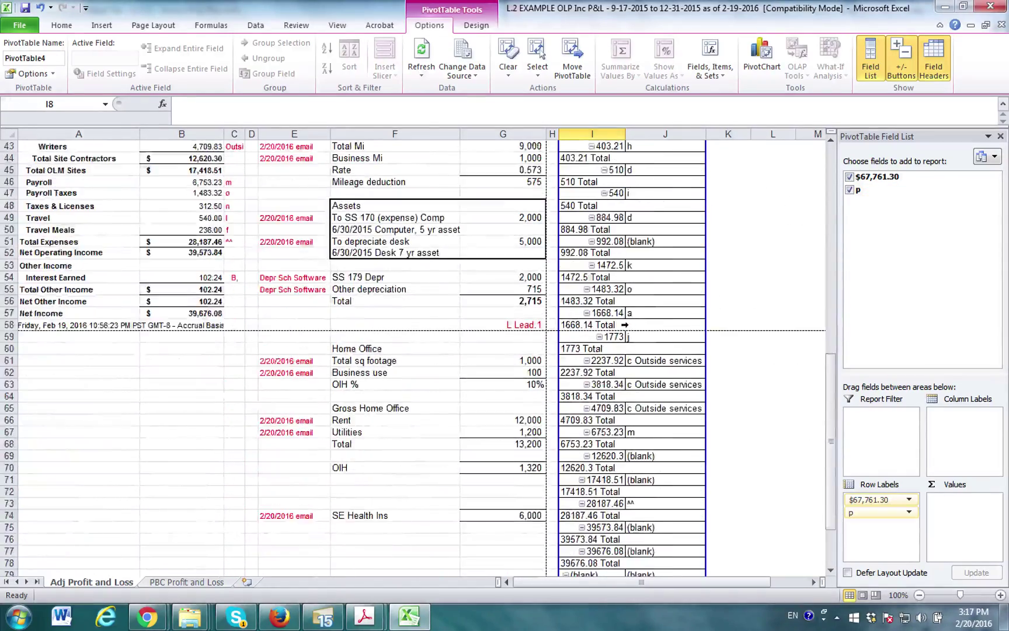
{"action": "scroll", "coordinate": [629, 325], "scroll_direction": "up", "scroll_amount": 8}
{"action": "scroll", "coordinate": [629, 325], "scroll_direction": "up", "scroll_amount": 6}
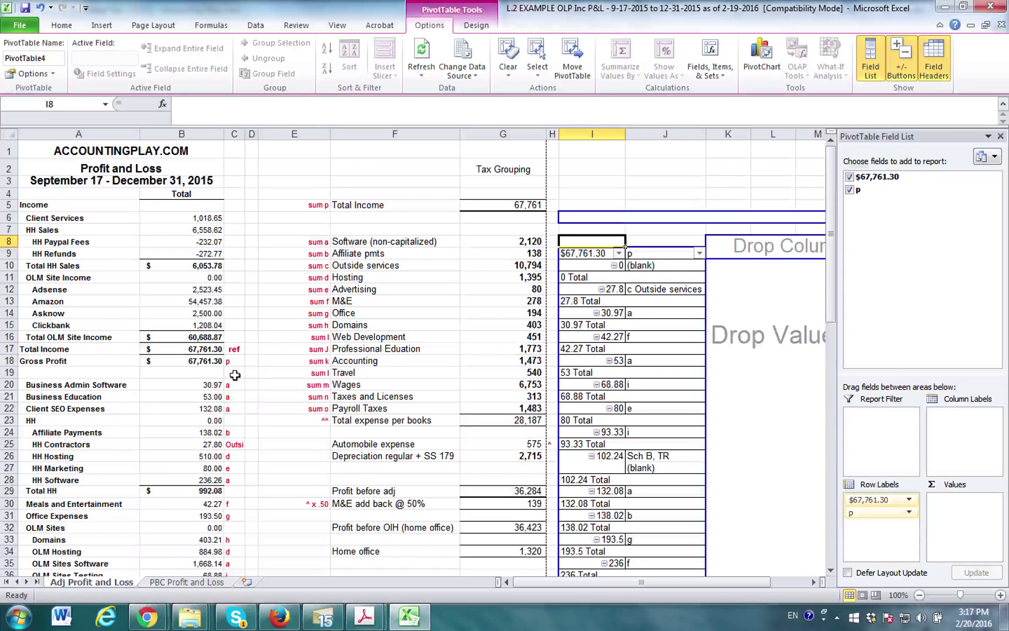
Keep p in Row Labels and move $67,761.30 into Values to count amounts per code.
{"action": "left_click_drag", "start_coordinate": [888, 512], "coordinate": [944, 514]}
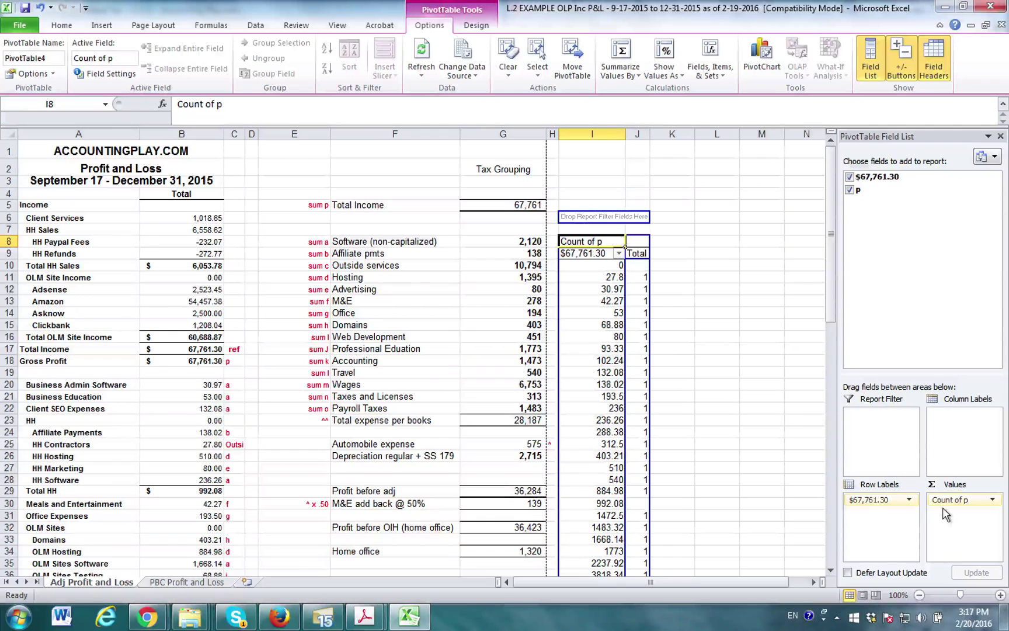
{"action": "left_click_drag", "start_coordinate": [946, 500], "coordinate": [901, 517]}
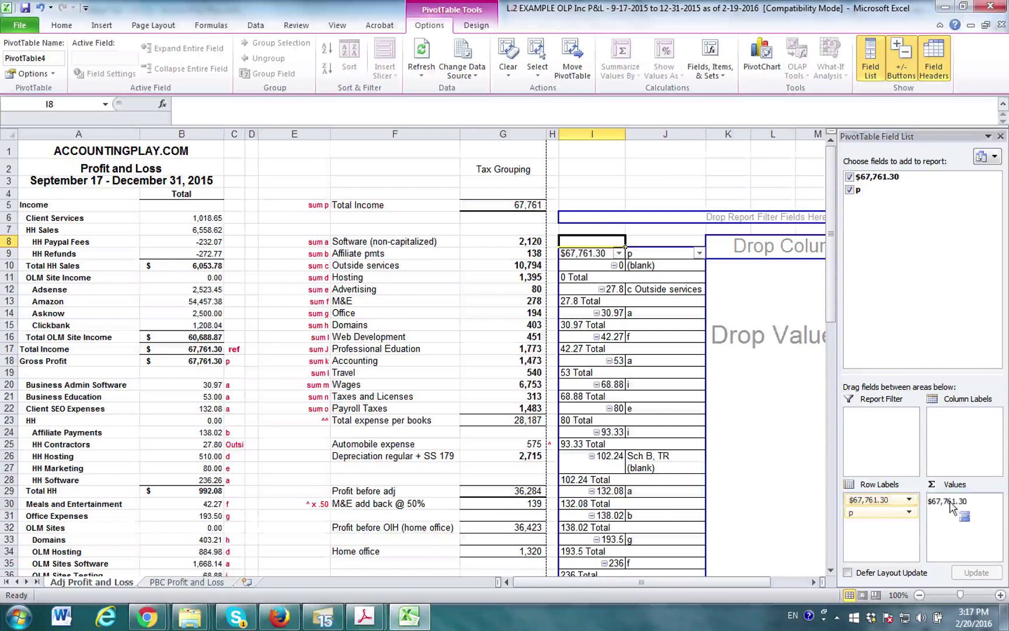
{"action": "left_click_drag", "start_coordinate": [949, 506], "coordinate": [949, 501]}
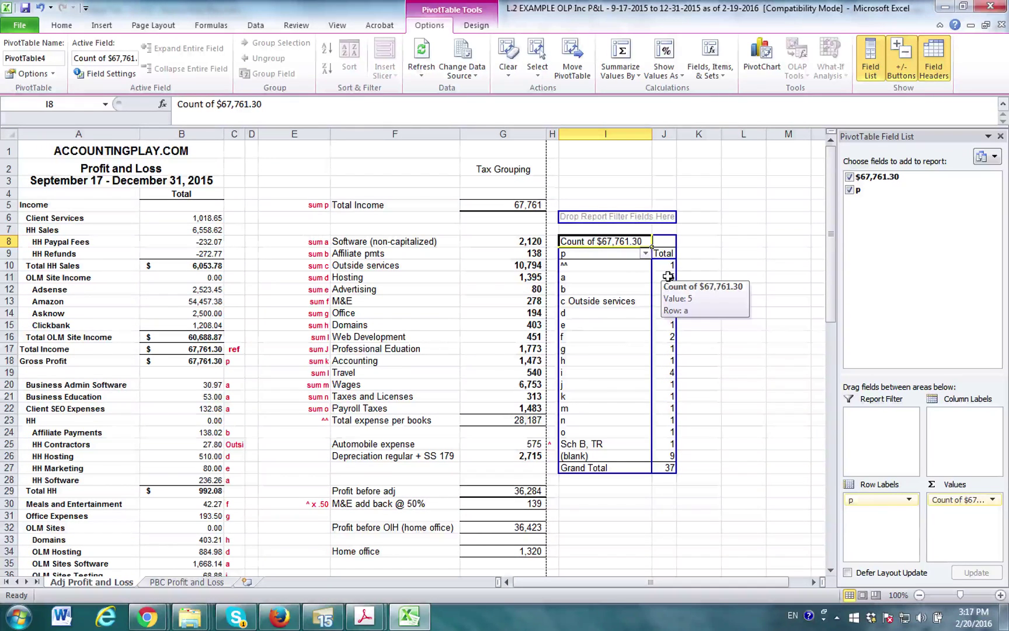
Inspect the Software (non-capitalized) formula in G8, leaving it unchanged.
{"action": "double_click", "coordinate": [500, 242]}
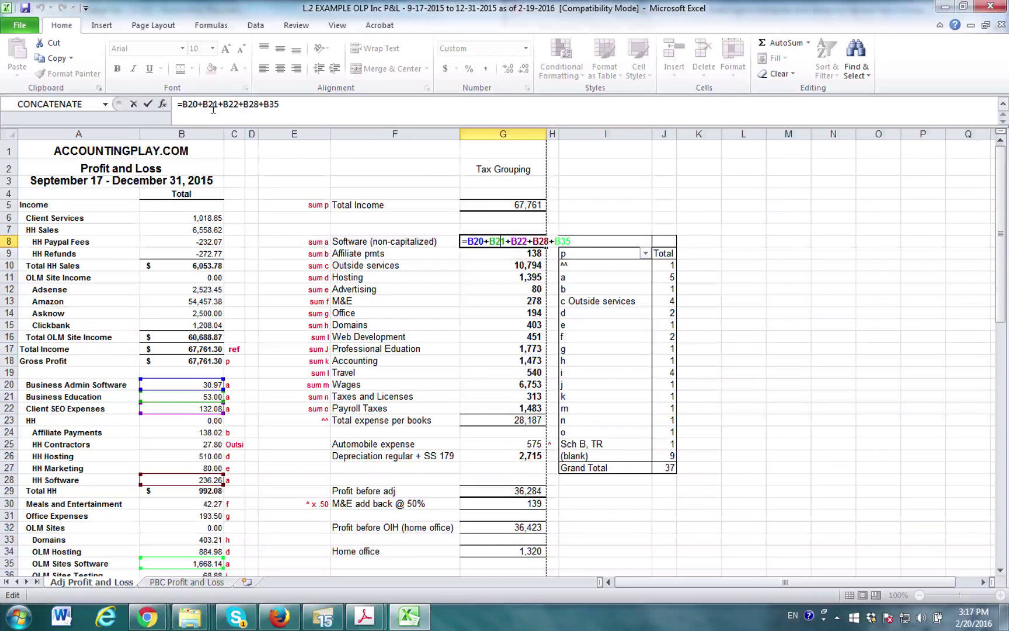
{"action": "key", "text": "Return"}
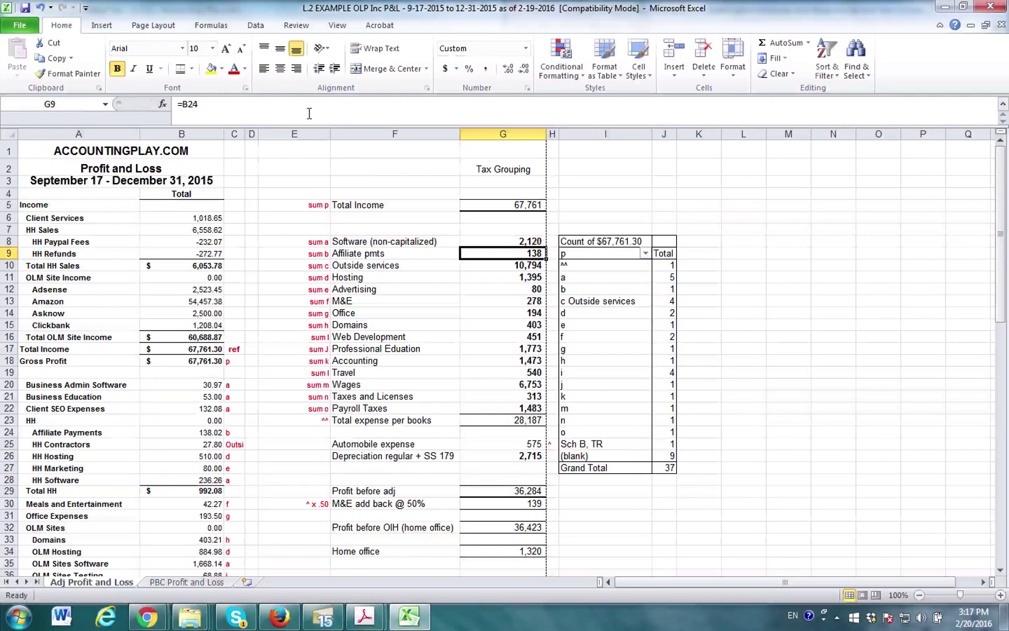
{"action": "left_click", "coordinate": [621, 271]}
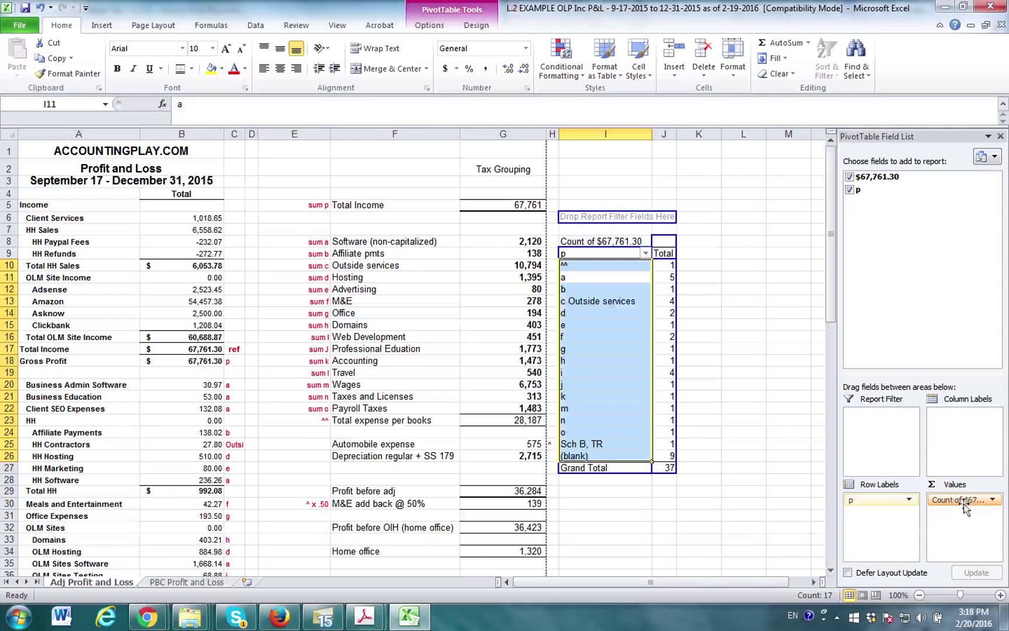
Change the value field summary from Count to Sum of $67,761.30.
{"action": "left_click", "coordinate": [994, 501]}
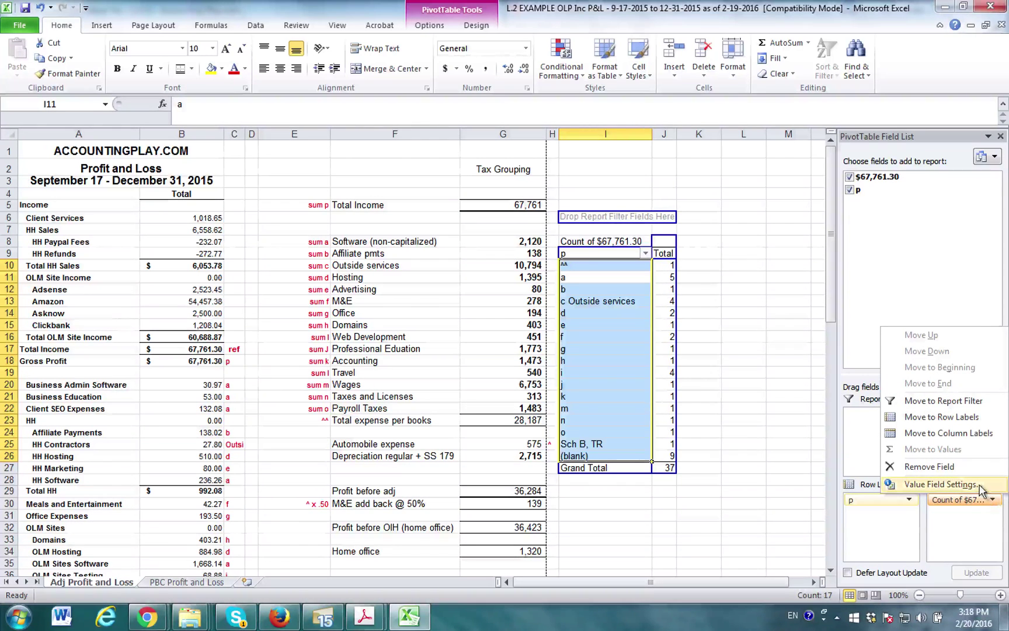
{"action": "left_click", "coordinate": [941, 484]}
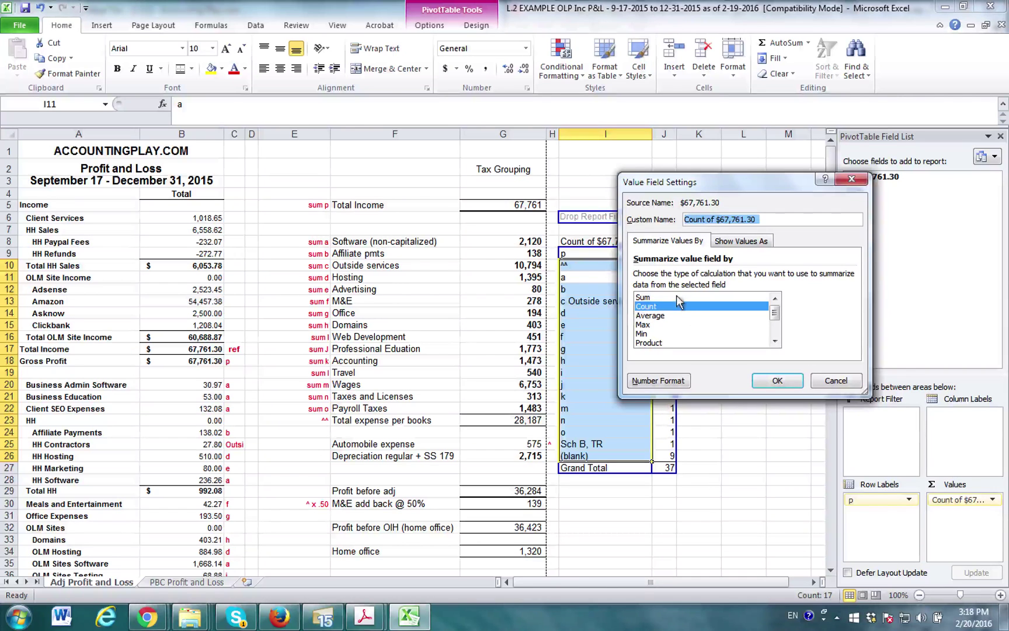
{"action": "left_click", "coordinate": [676, 296]}
{"action": "left_click", "coordinate": [777, 381]}
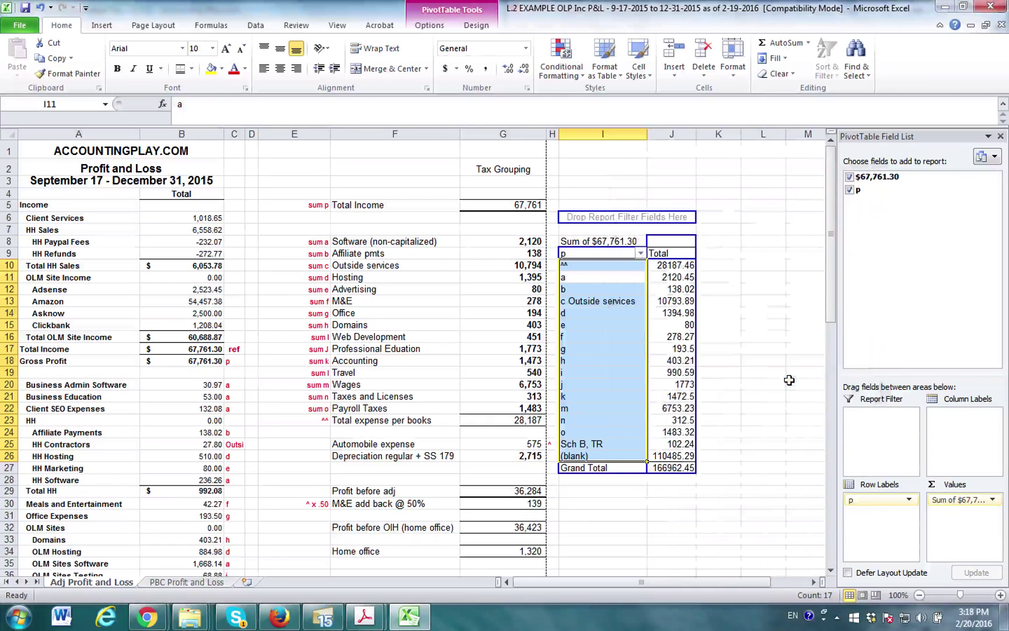
{"action": "left_click", "coordinate": [789, 380]}
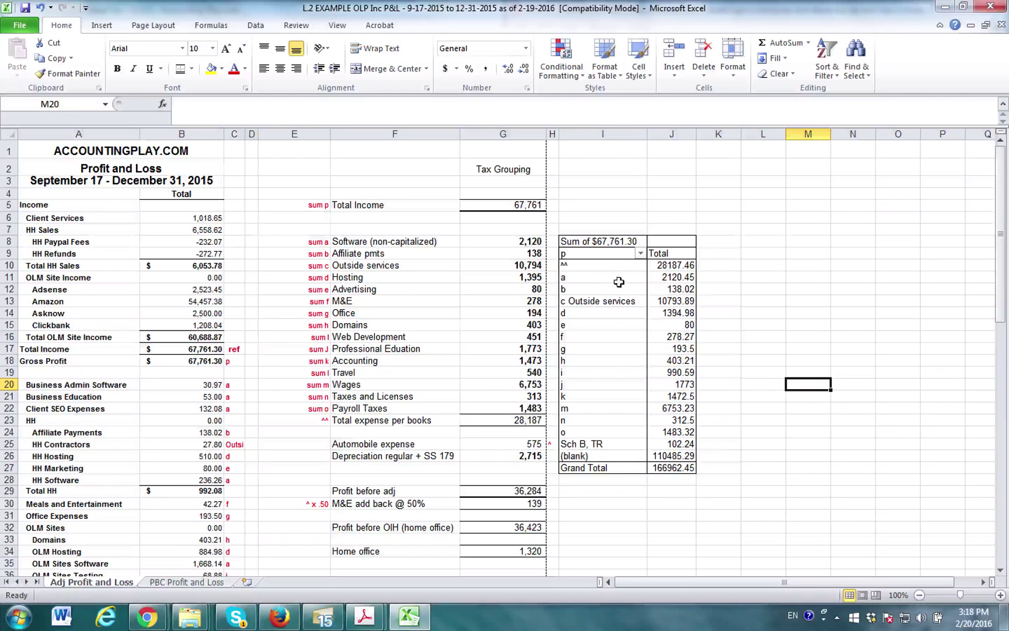
{"action": "left_click_drag", "start_coordinate": [365, 241], "coordinate": [504, 243]}
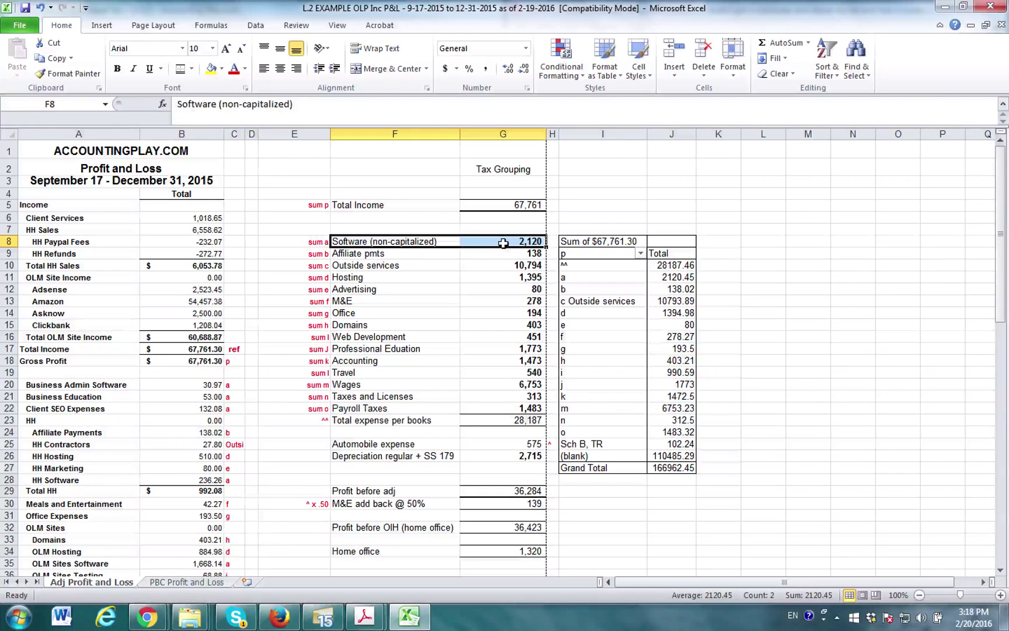
{"action": "left_click_drag", "start_coordinate": [604, 277], "coordinate": [671, 278]}
{"action": "left_click", "coordinate": [755, 287]}
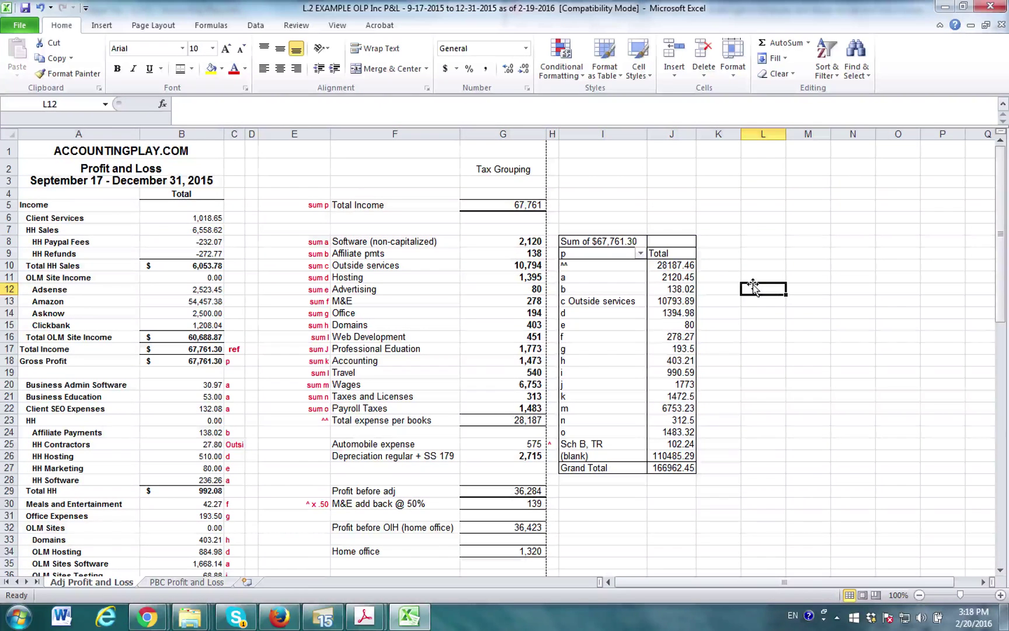
{"action": "left_click_drag", "start_coordinate": [678, 264], "coordinate": [634, 447]}
{"action": "left_click", "coordinate": [769, 372]}
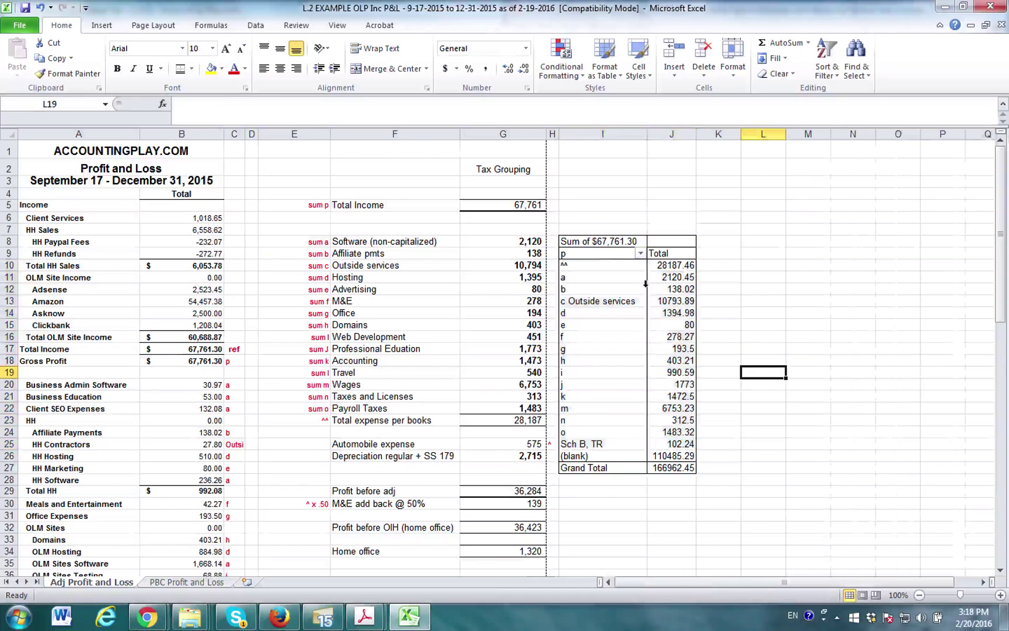
{"action": "left_click", "coordinate": [606, 268]}
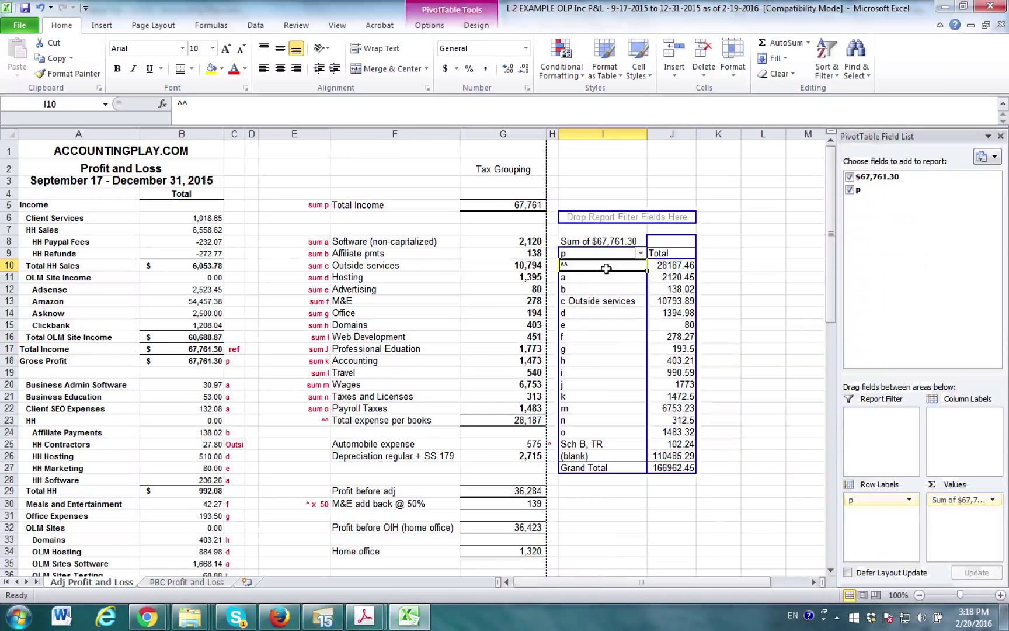
{"action": "left_click", "coordinate": [605, 432]}
{"action": "left_click", "coordinate": [608, 455]}
{"action": "left_click", "coordinate": [752, 383]}
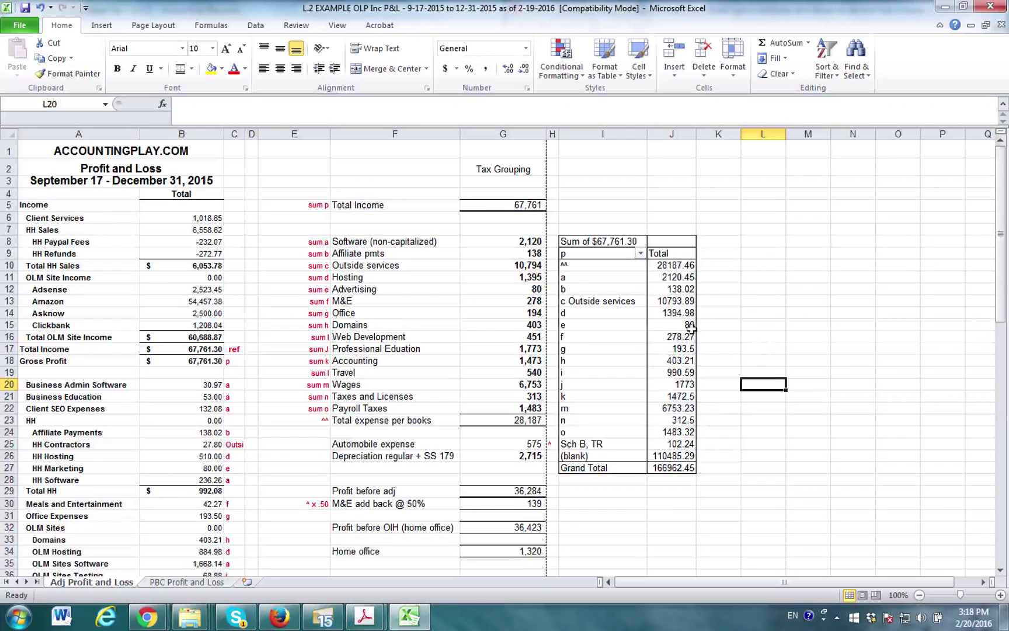
Format Sum of $67,761.30 as Accounting with two decimals and symbol None.
{"action": "left_click", "coordinate": [671, 296]}
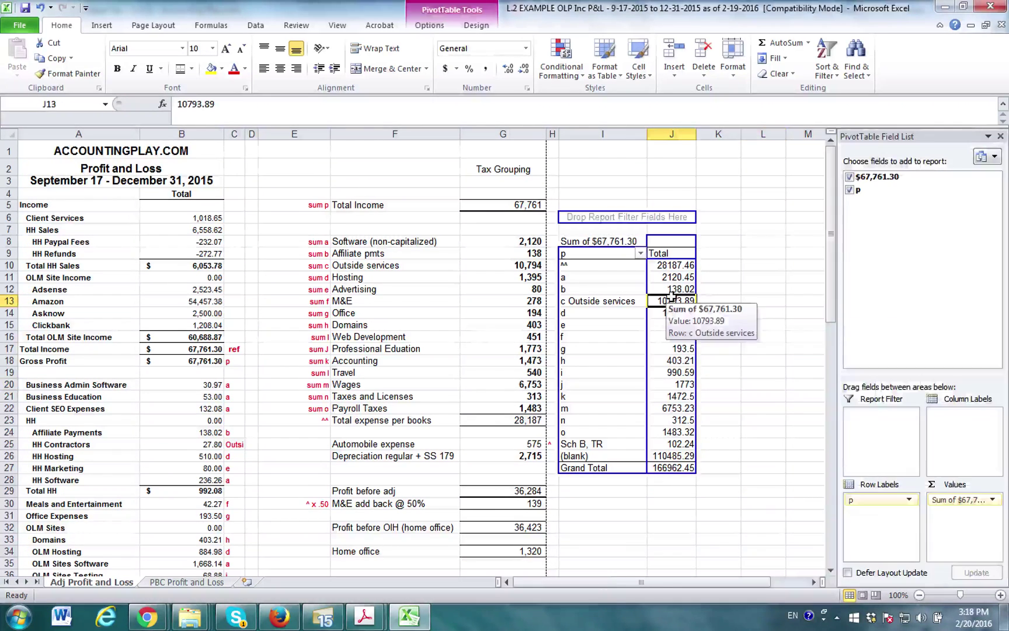
{"action": "left_click", "coordinate": [993, 499]}
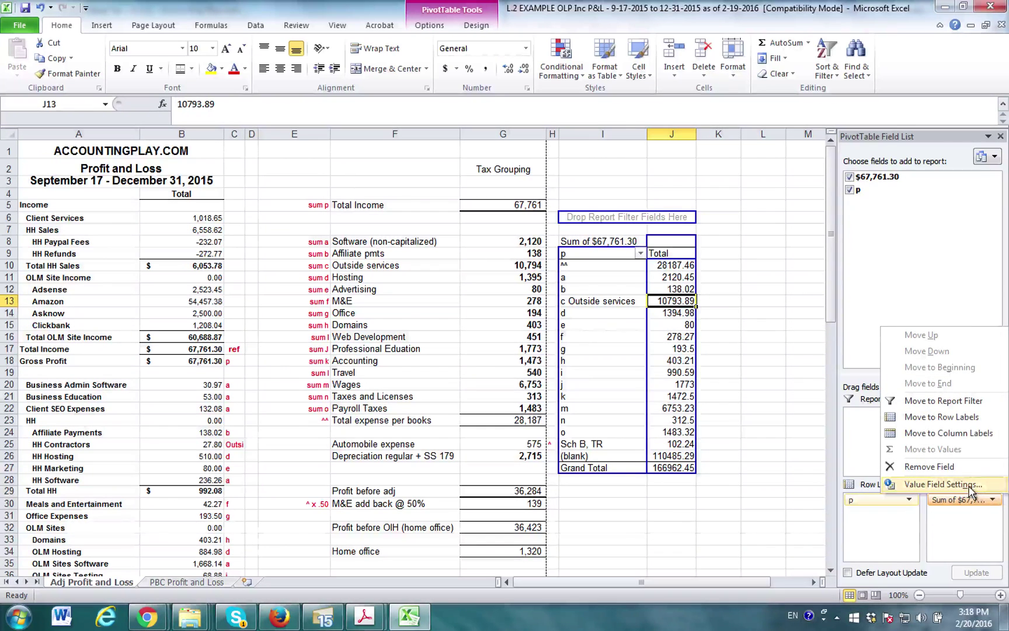
{"action": "left_click", "coordinate": [976, 485]}
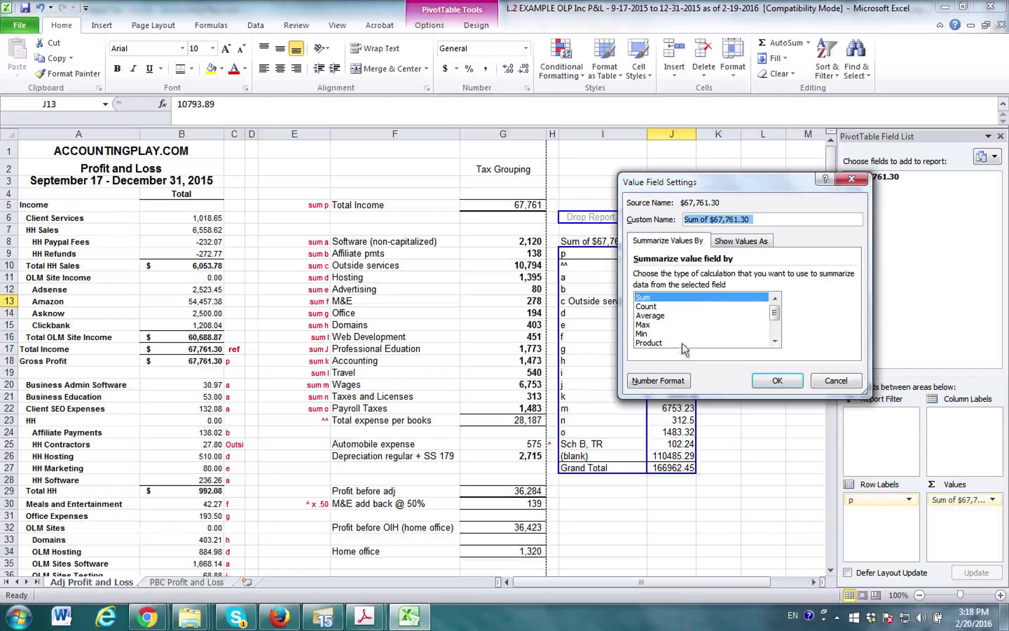
{"action": "left_click", "coordinate": [672, 383]}
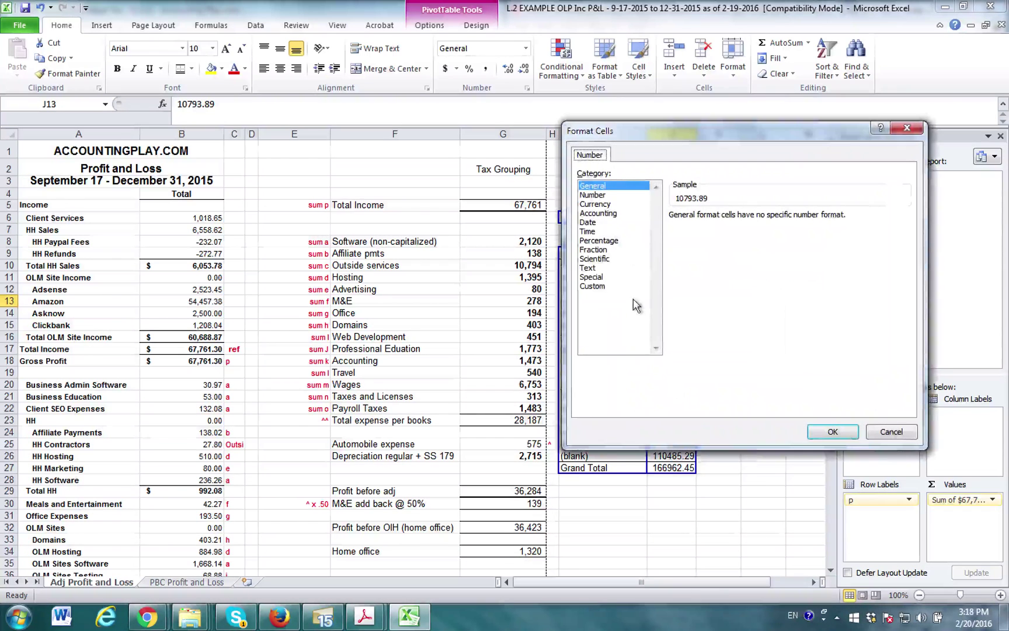
{"action": "left_click", "coordinate": [621, 214]}
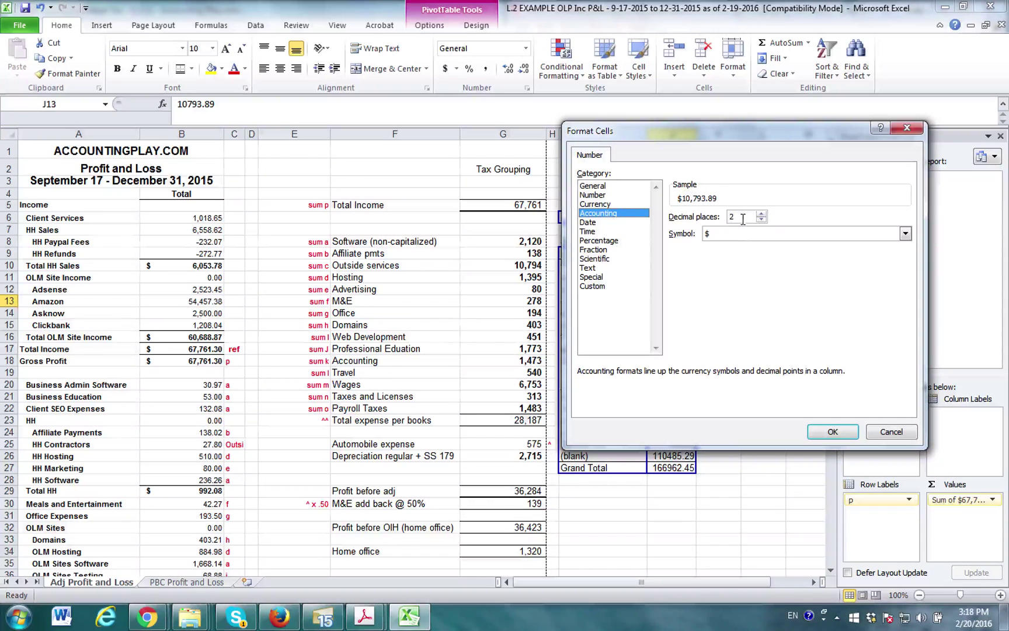
{"action": "left_click", "coordinate": [905, 235]}
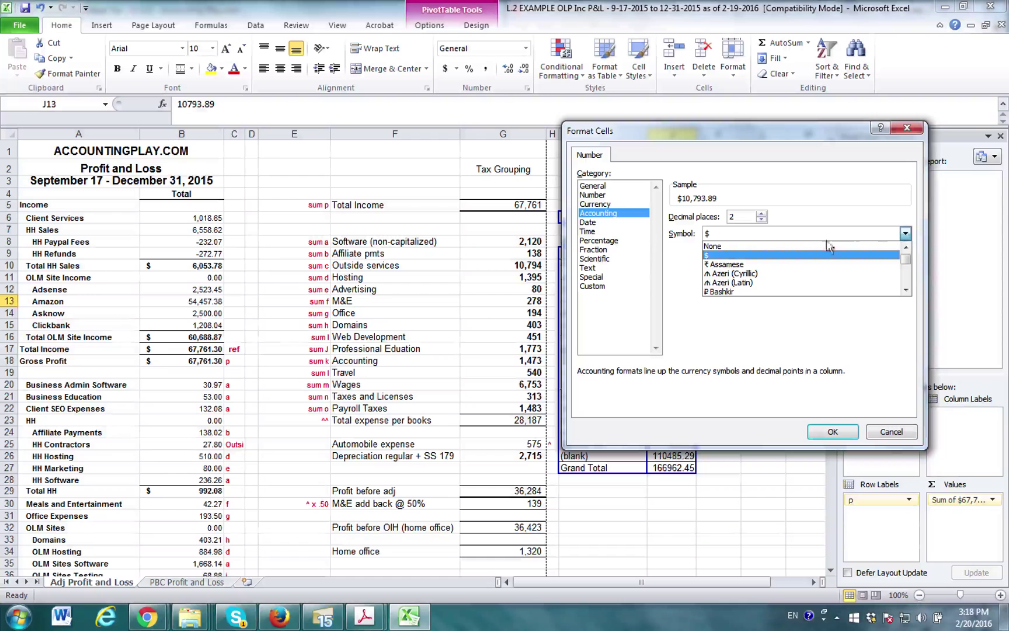
{"action": "left_click", "coordinate": [729, 245]}
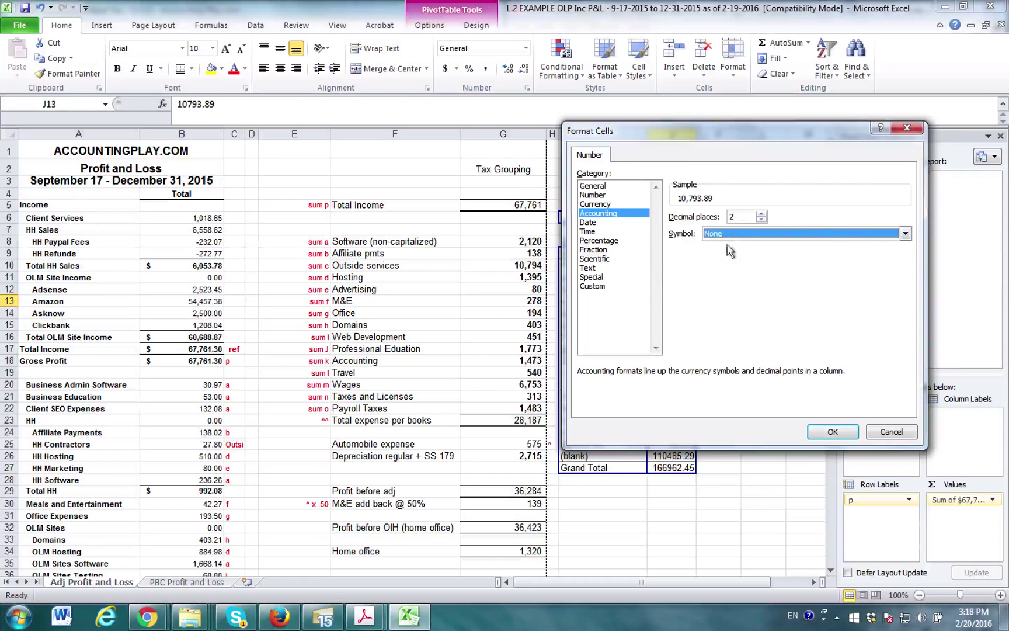
{"action": "left_click", "coordinate": [831, 431]}
{"action": "left_click", "coordinate": [789, 383]}
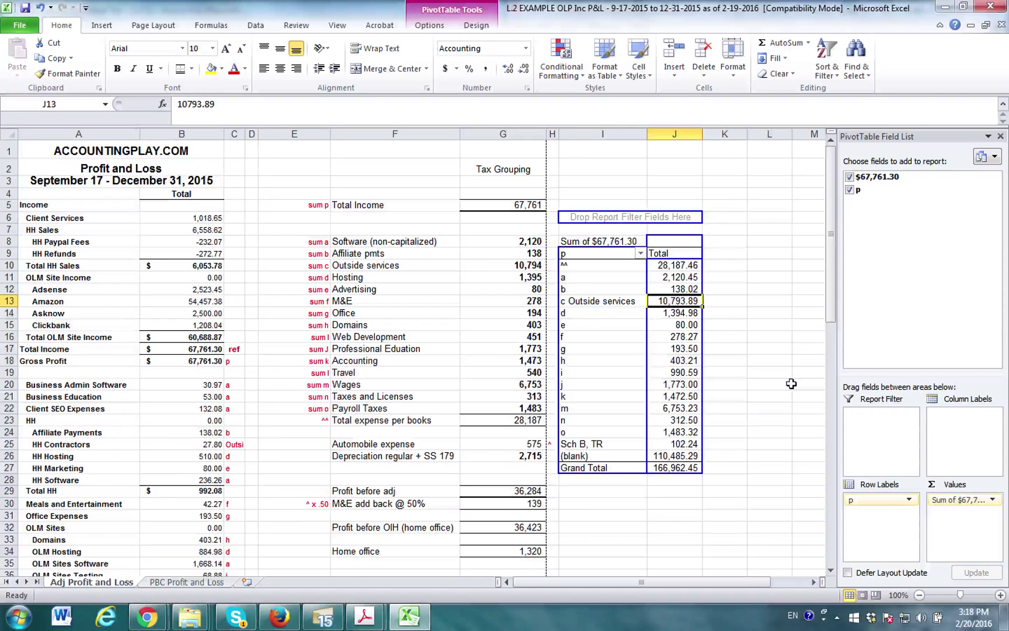
Try selecting the pivot total column and various column B P&L ranges to compare sums.
{"action": "left_click_drag", "start_coordinate": [689, 266], "coordinate": [660, 455]}
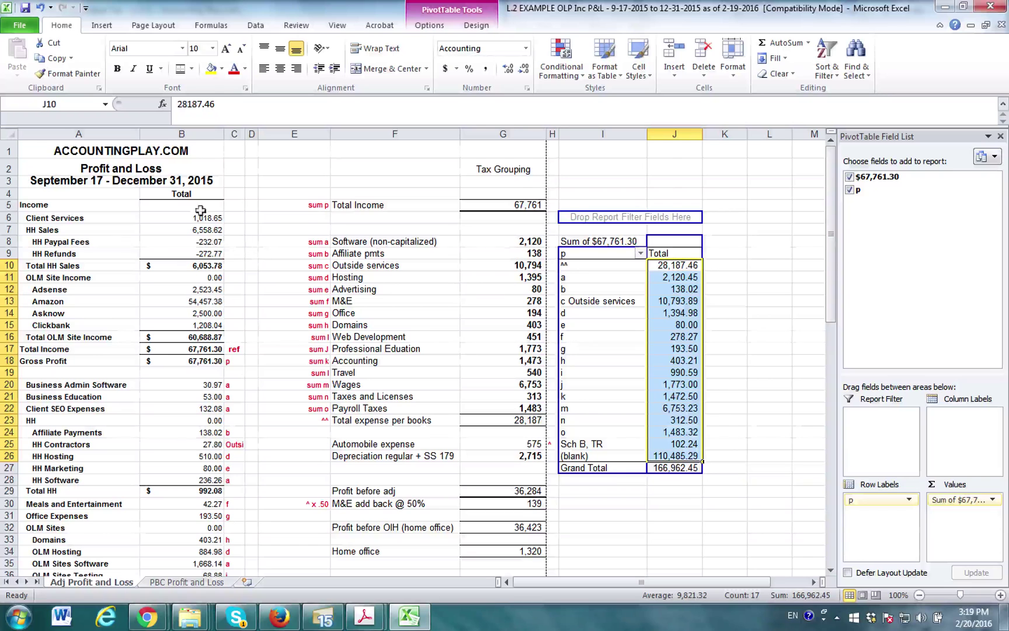
{"action": "left_click", "coordinate": [184, 133]}
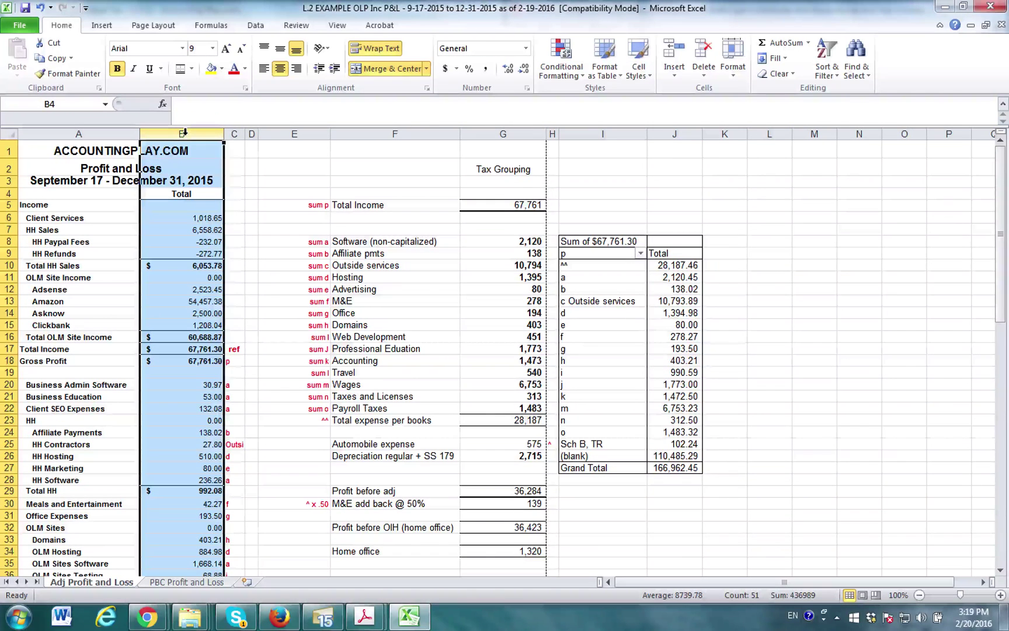
{"action": "left_click", "coordinate": [201, 361]}
{"action": "scroll", "coordinate": [202, 409], "scroll_direction": "down", "scroll_amount": 12}
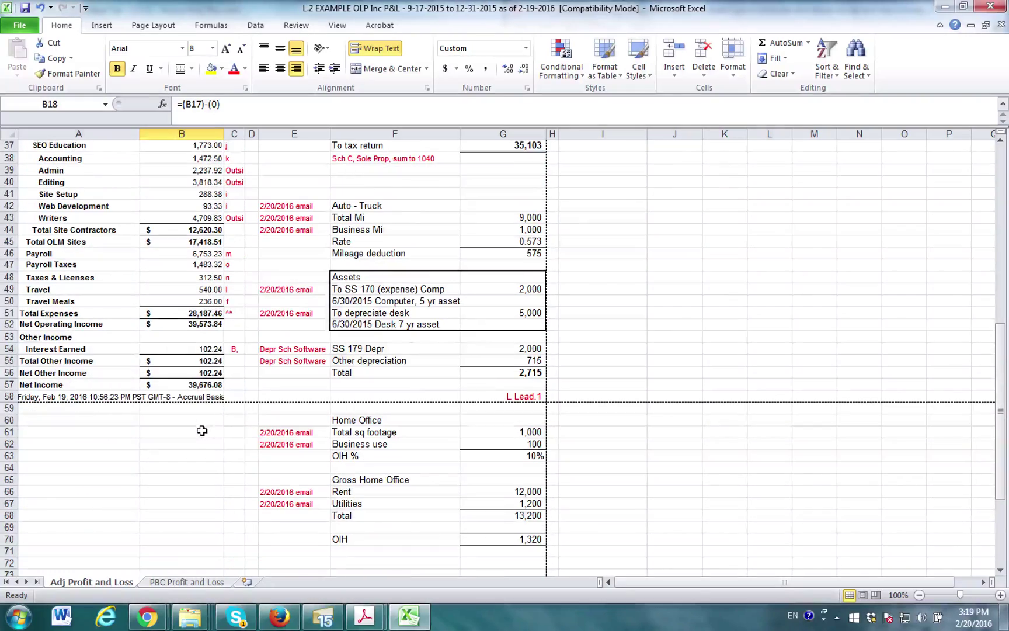
{"action": "left_click", "coordinate": [201, 384], "text": "shift"}
{"action": "scroll", "coordinate": [200, 398], "scroll_direction": "up", "scroll_amount": 7}
{"action": "scroll", "coordinate": [199, 467], "scroll_direction": "down", "scroll_amount": 3}
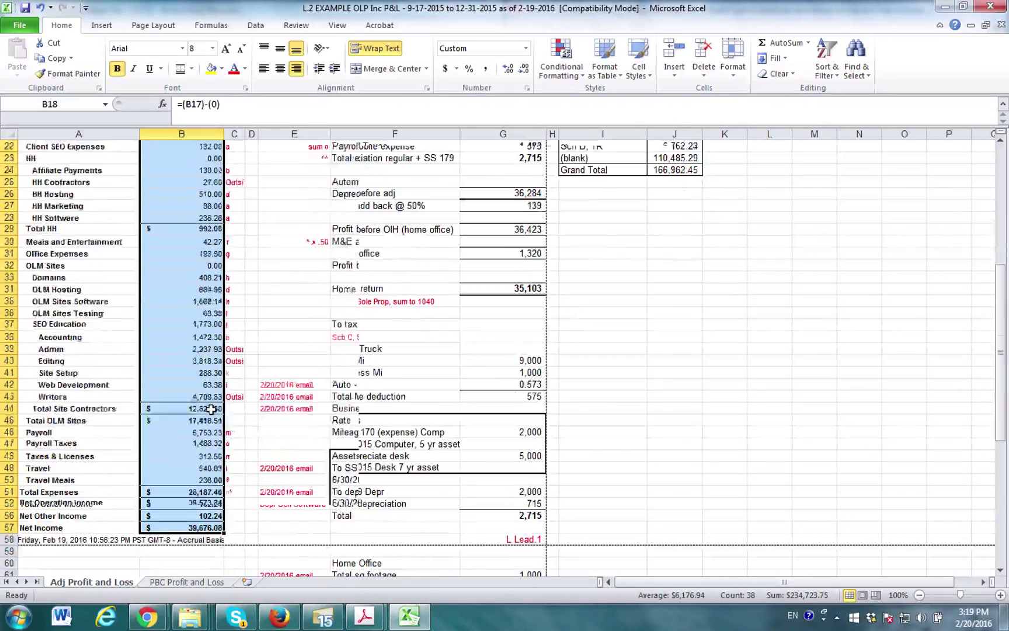
{"action": "left_click", "coordinate": [200, 466], "text": "shift"}
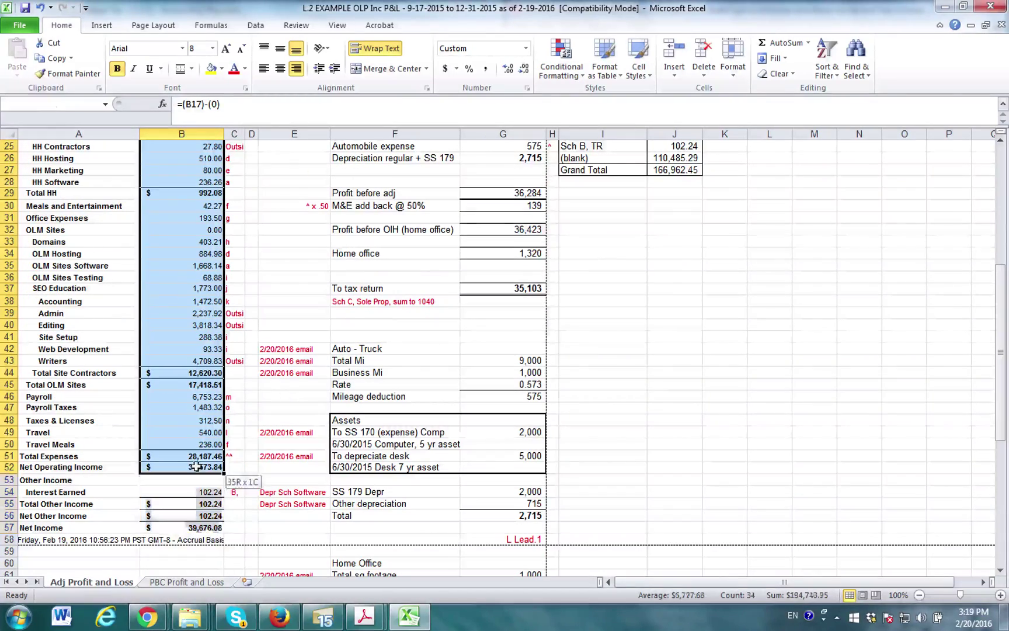
{"action": "left_click", "coordinate": [201, 453], "text": "shift"}
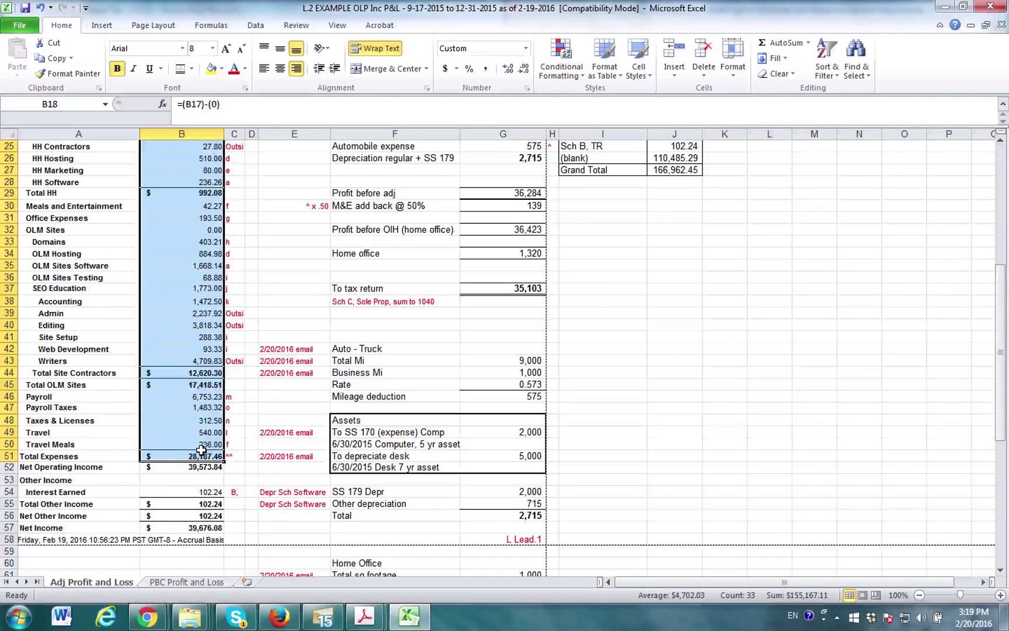
{"action": "scroll", "coordinate": [201, 450], "scroll_direction": "up", "scroll_amount": 8}
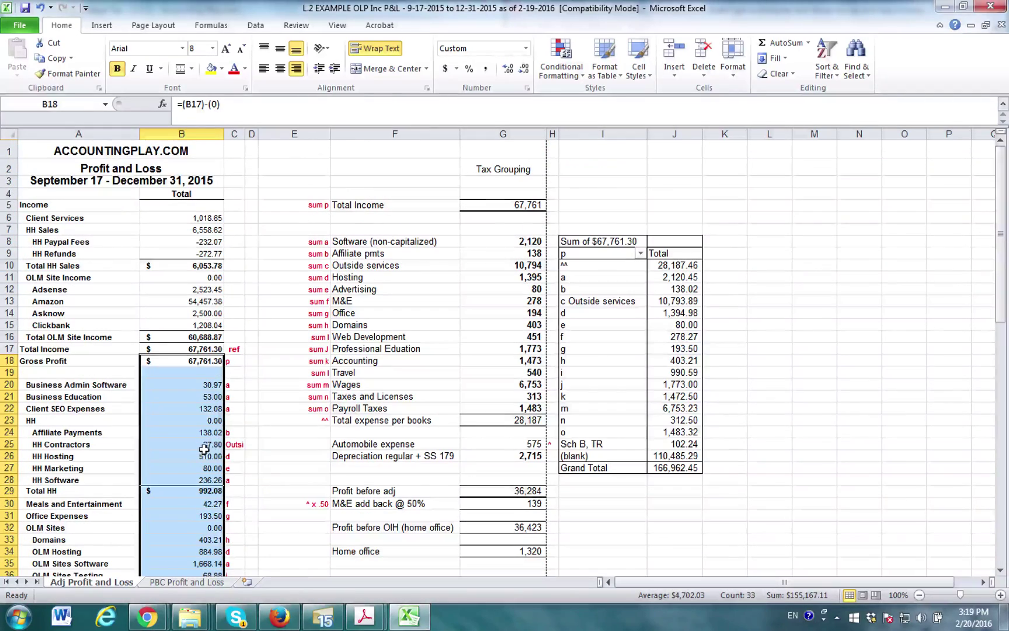
Select B19:B57 to confirm it sums to the 166,962.45 Grand Total, then activate the pivot.
{"action": "left_click_drag", "start_coordinate": [202, 373], "coordinate": [197, 421]}
{"action": "scroll", "coordinate": [199, 422], "scroll_direction": "up", "scroll_amount": 11}
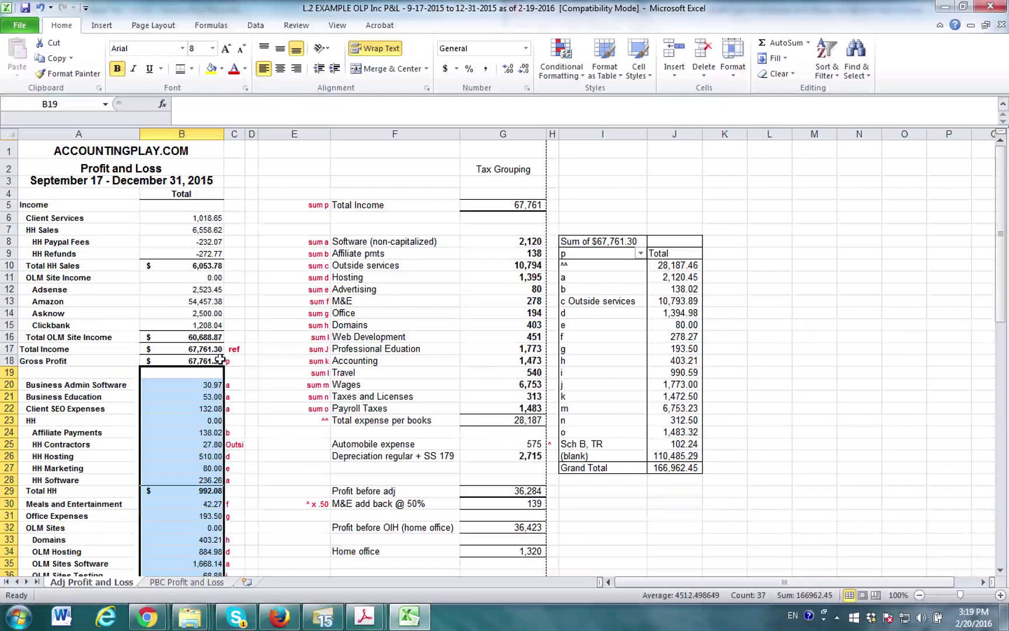
{"action": "scroll", "coordinate": [211, 421], "scroll_direction": "down", "scroll_amount": 1}
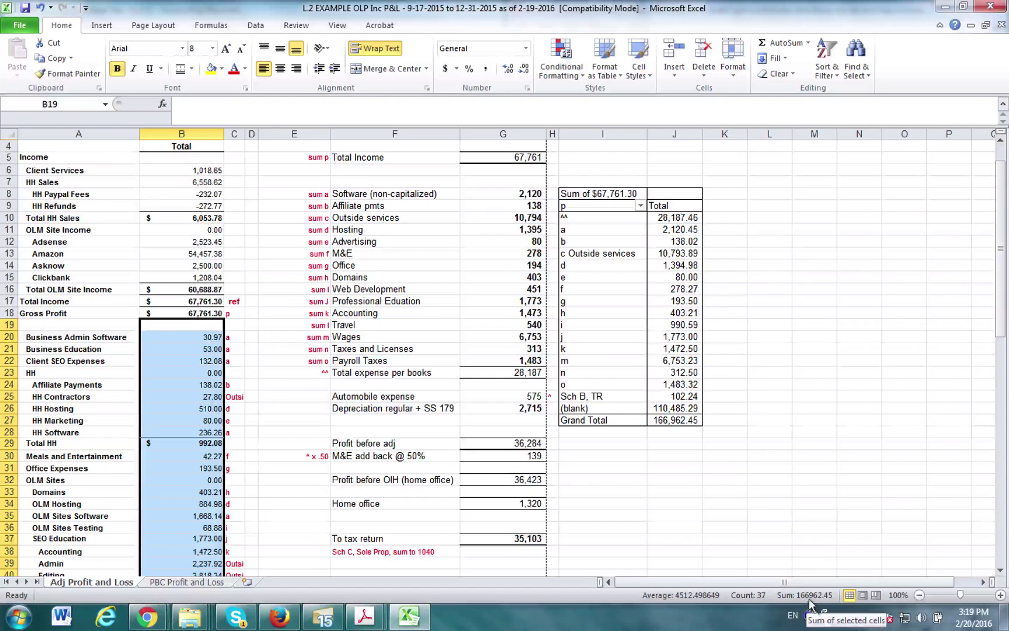
{"action": "left_click", "coordinate": [669, 431]}
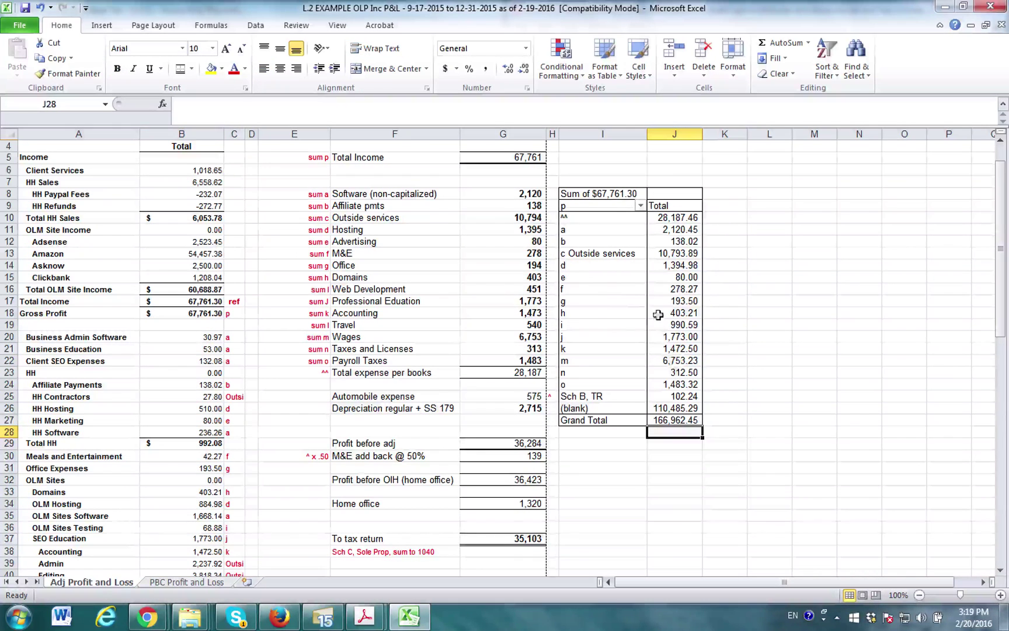
{"action": "left_click", "coordinate": [611, 292]}
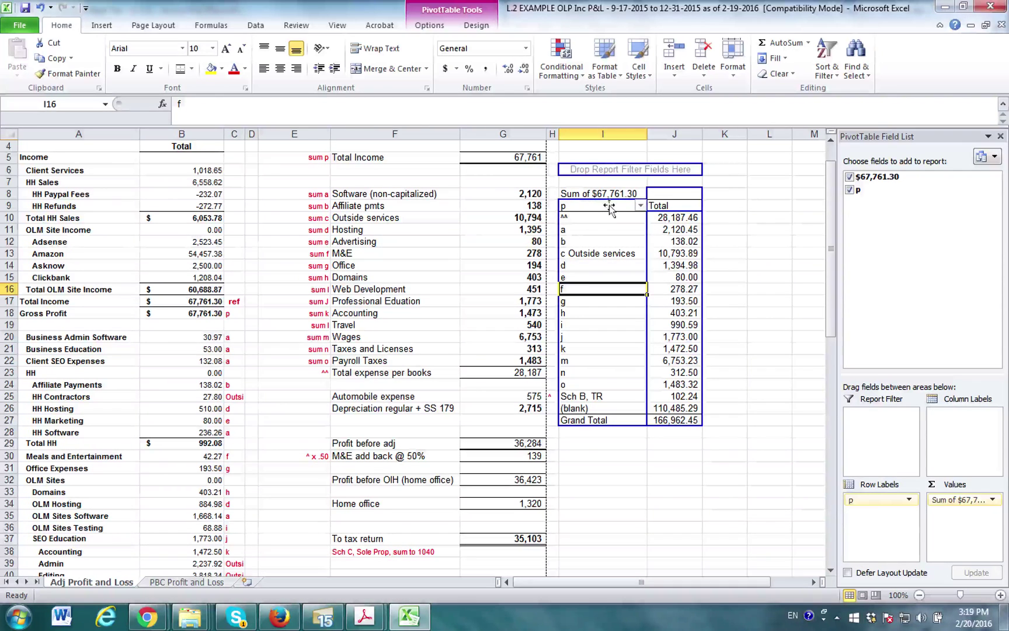
Filter p row labels to exclude ^^, Sch B, TR and (blank), leaving Grand Total 28,187.46.
{"action": "left_click", "coordinate": [640, 206]}
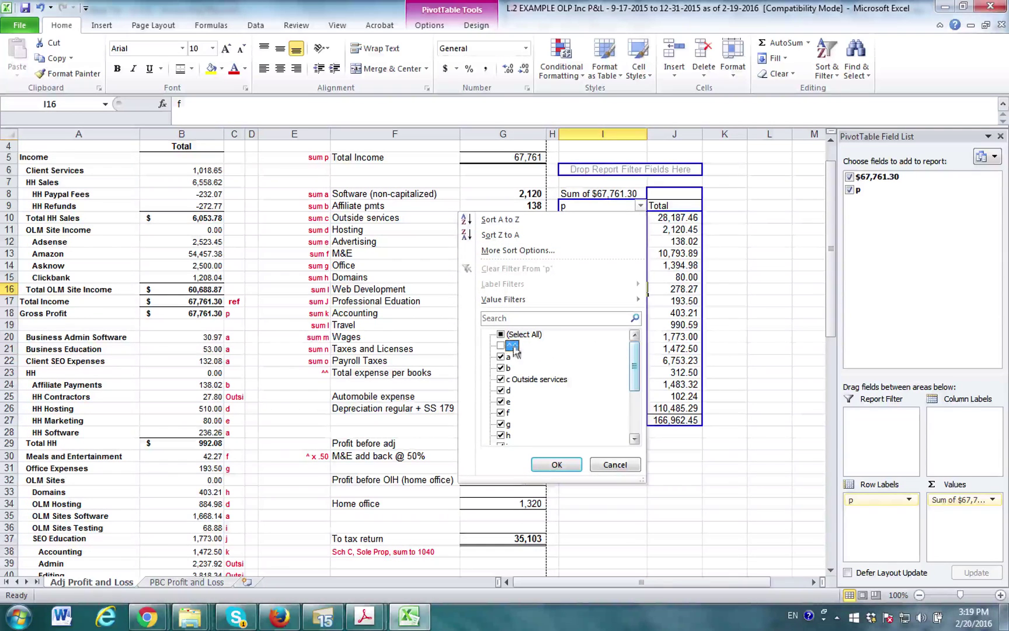
{"action": "left_click_drag", "start_coordinate": [634, 367], "coordinate": [635, 410]}
{"action": "left_click", "coordinate": [502, 437]}
{"action": "left_click", "coordinate": [501, 435]}
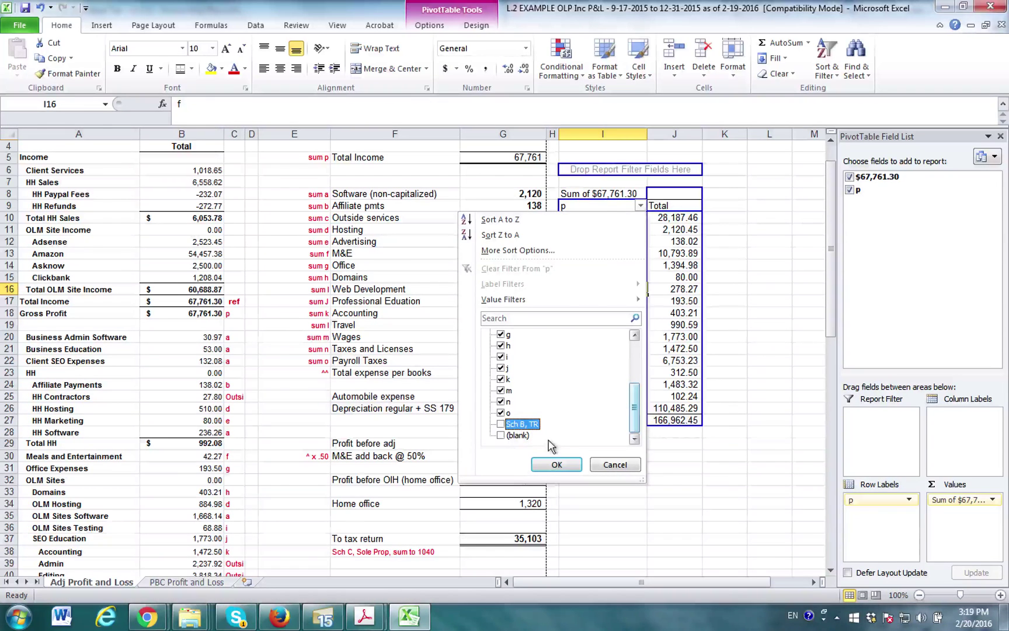
{"action": "left_click", "coordinate": [572, 467]}
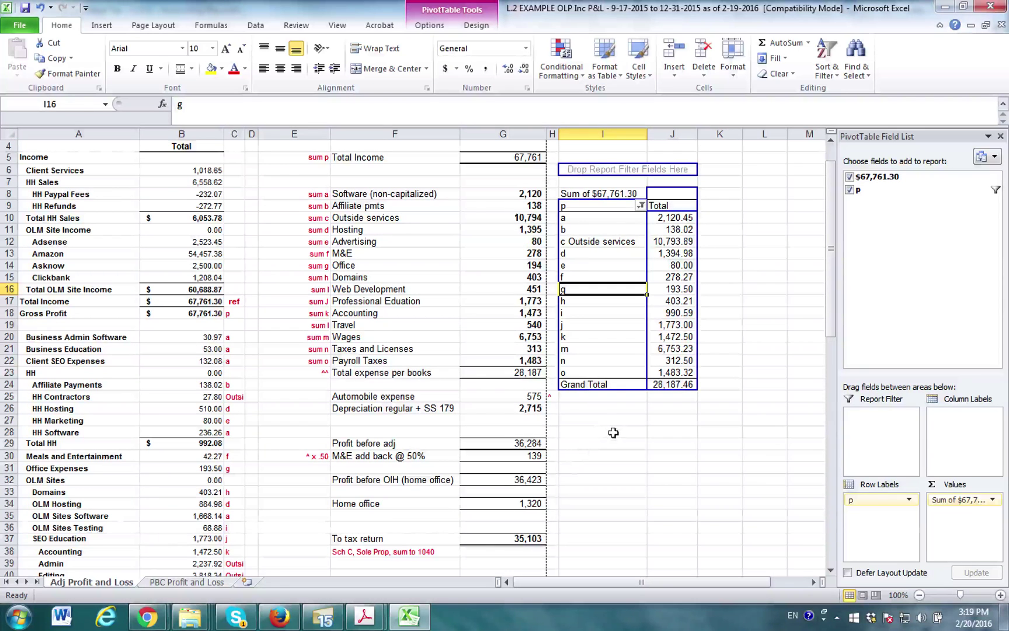
{"action": "left_click", "coordinate": [613, 432]}
{"action": "scroll", "coordinate": [613, 435], "scroll_direction": "up", "scroll_amount": 1}
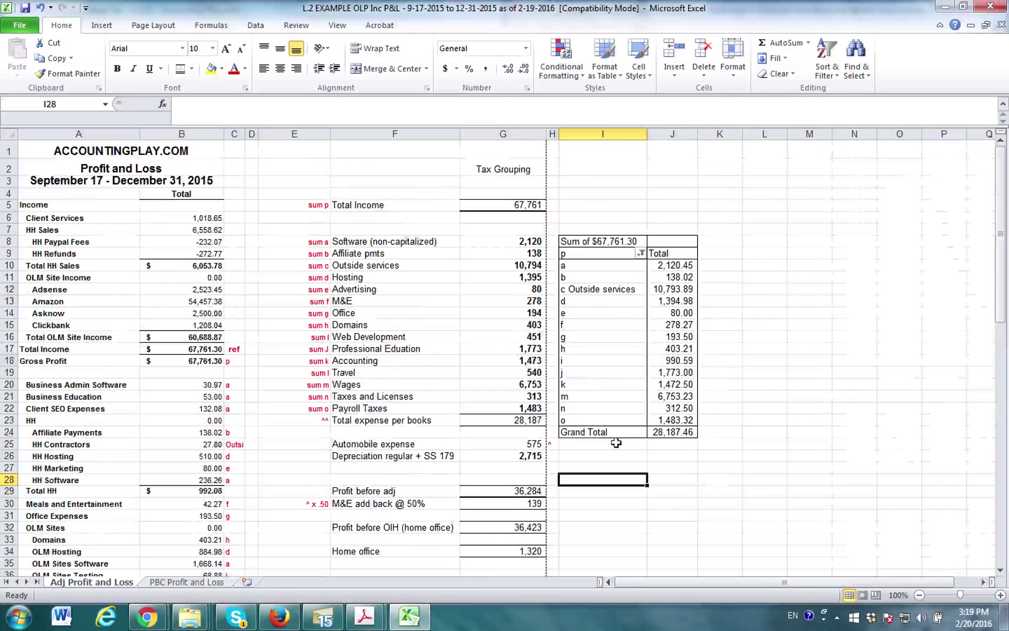
Check the filtered grand total, the c Outside services row and the column C codes.
{"action": "left_click", "coordinate": [673, 432]}
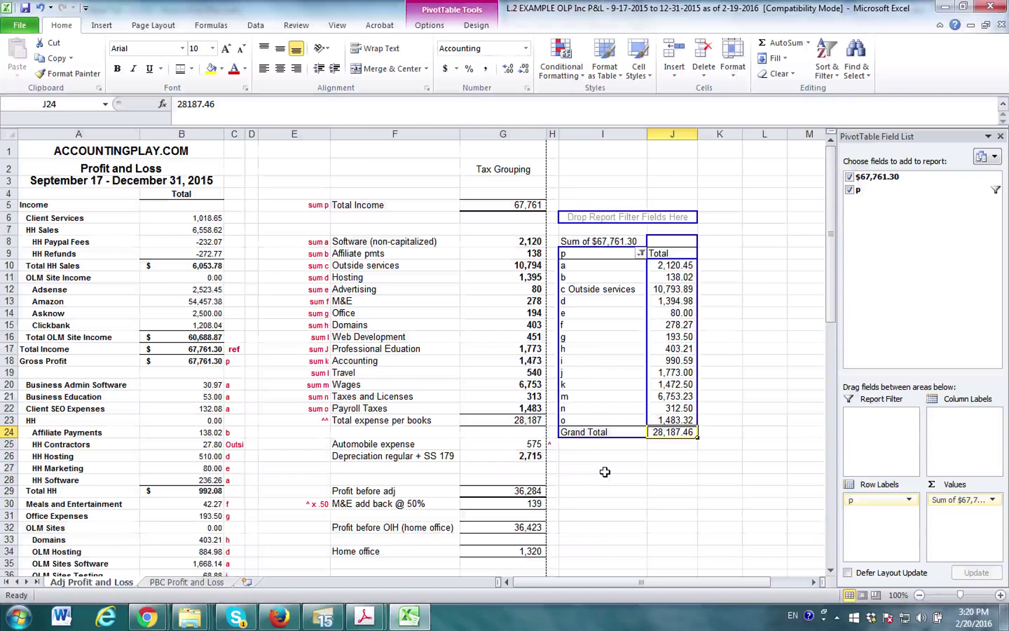
{"action": "key", "text": "Down"}
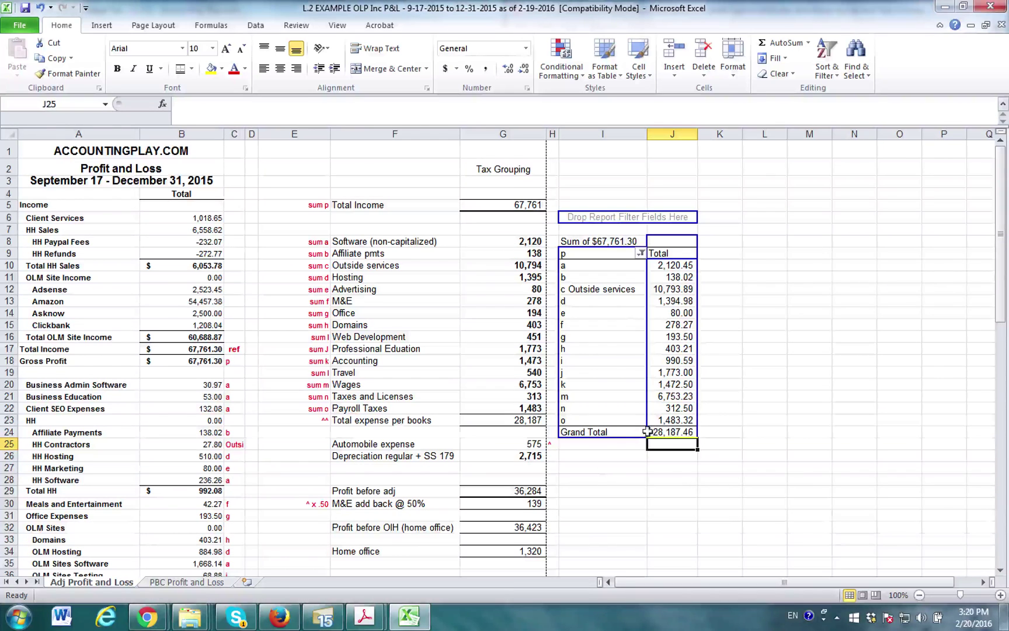
{"action": "left_click", "coordinate": [613, 289]}
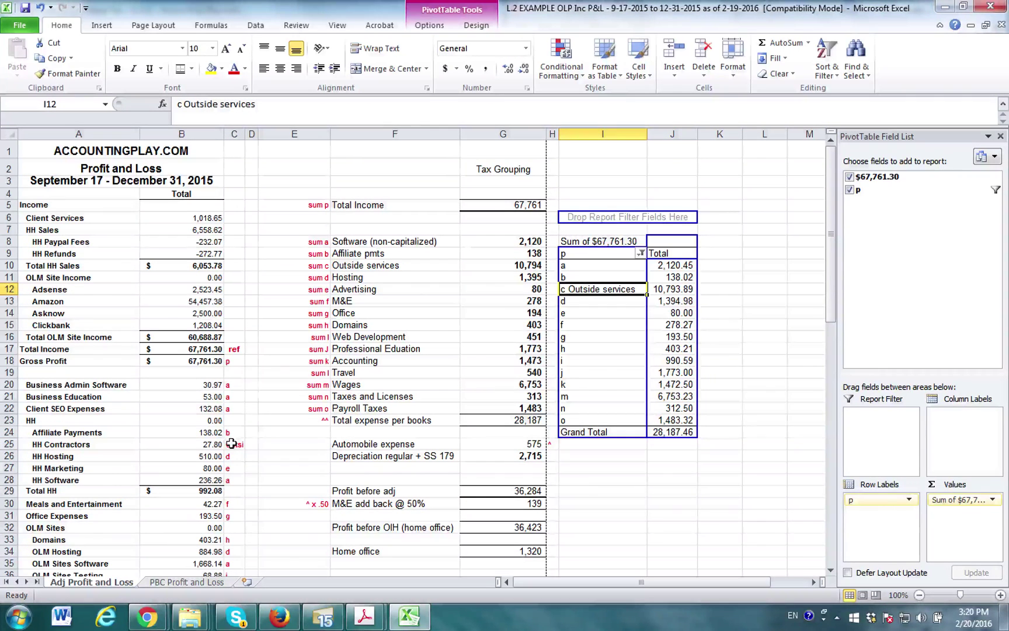
{"action": "left_click_drag", "start_coordinate": [232, 444], "coordinate": [234, 384]}
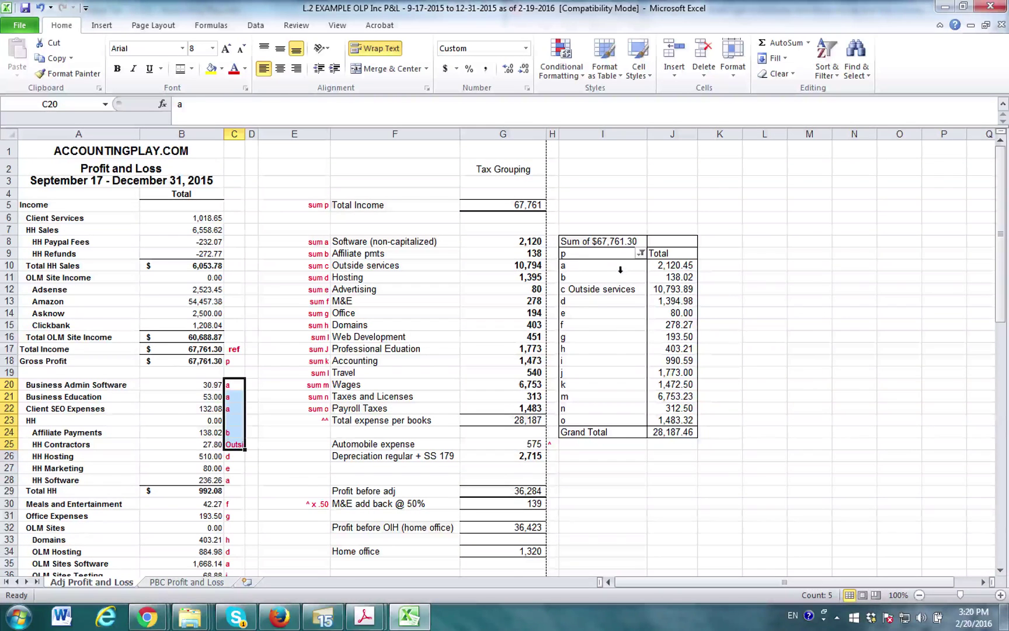
{"action": "left_click", "coordinate": [615, 216]}
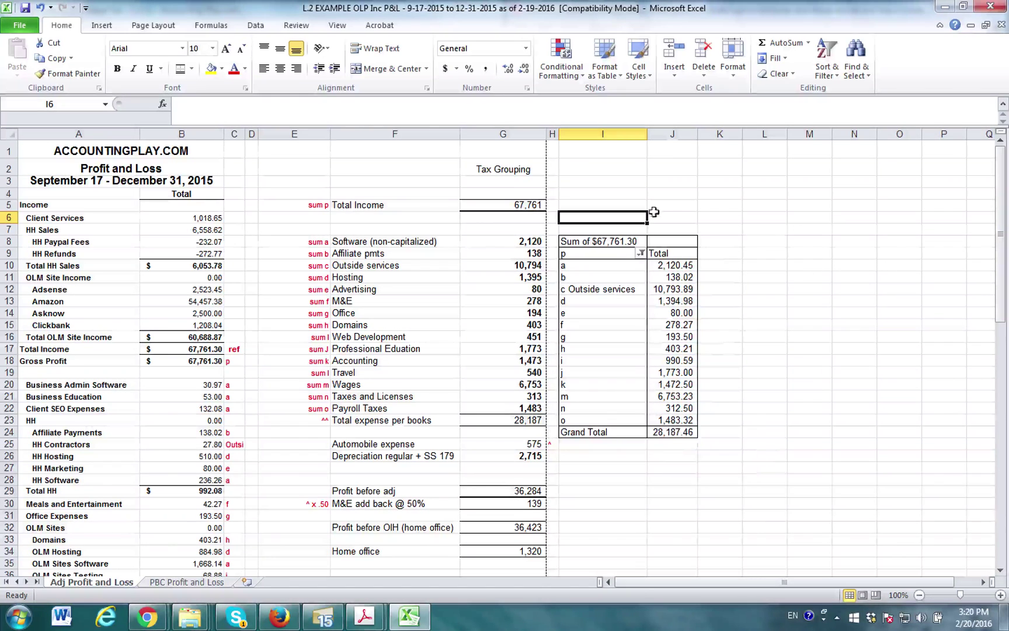
Link J5 to Gross Profit with =B18.
{"action": "left_click", "coordinate": [673, 204]}
{"action": "type", "text": "="}
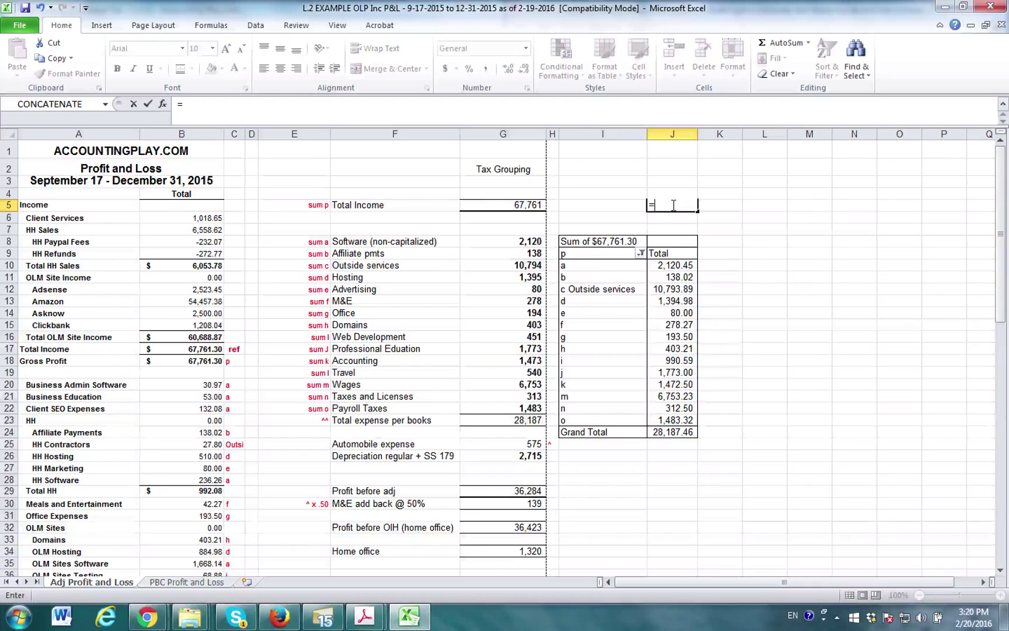
{"action": "left_click", "coordinate": [206, 364]}
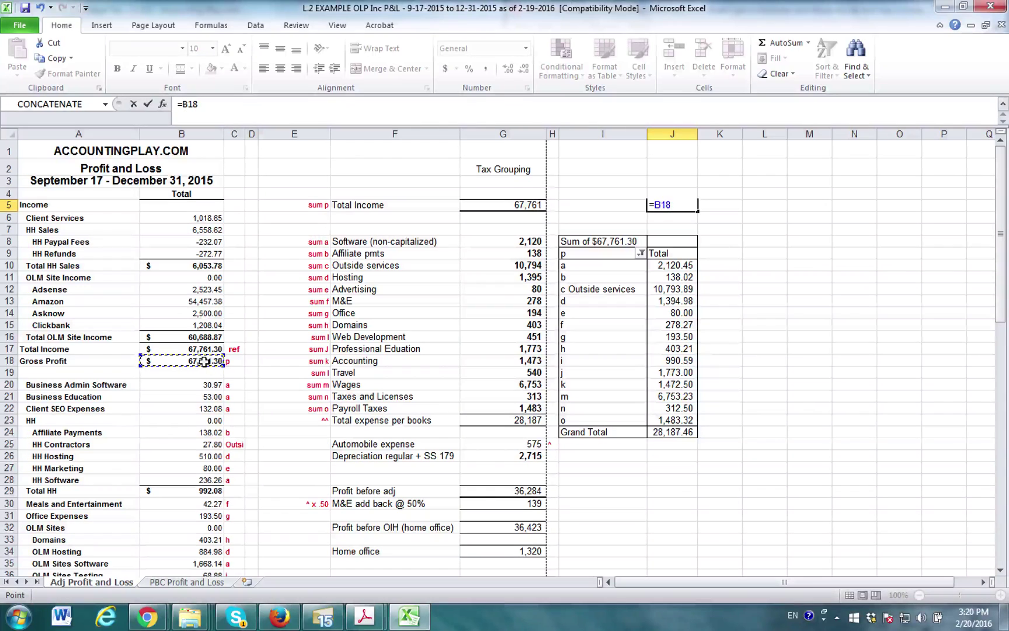
{"action": "key", "text": "Return"}
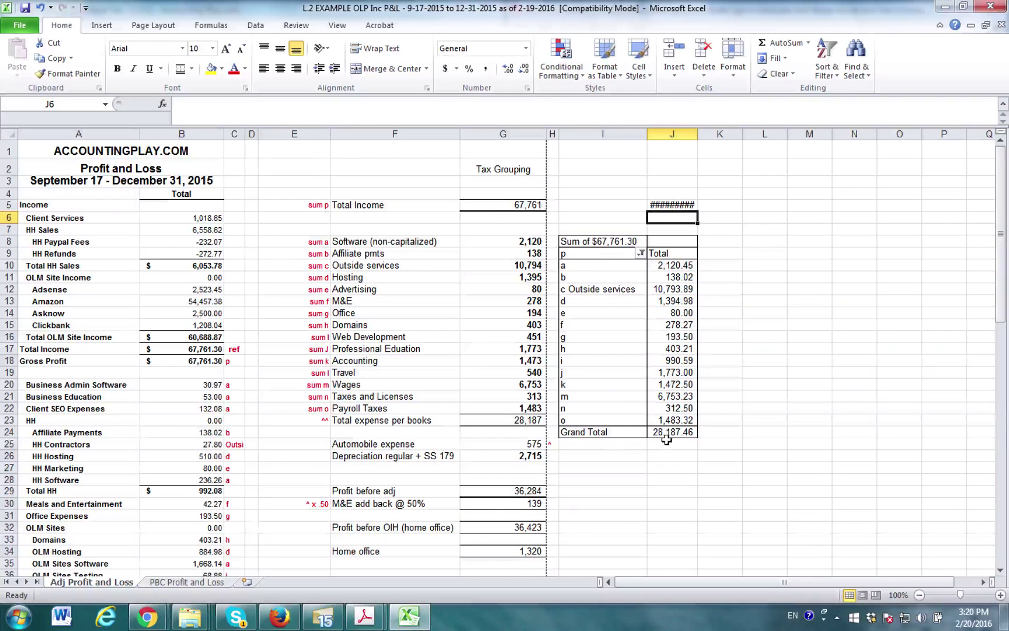
Widen column J and enter =J5 minus the pivot Grand Total (GETPIVOTDATA) in J26.
{"action": "left_click", "coordinate": [684, 454]}
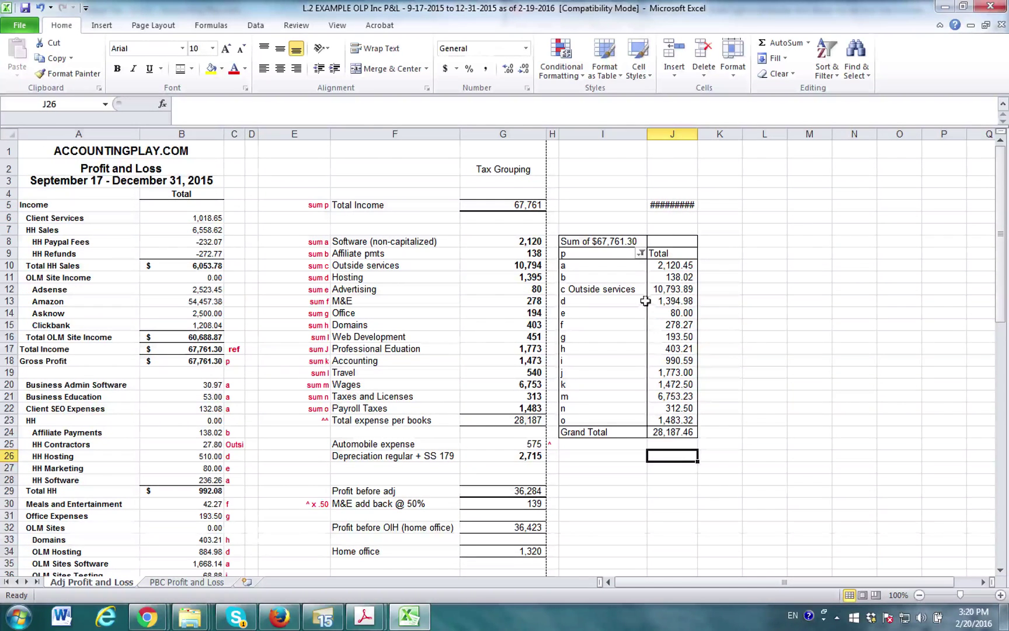
{"action": "left_click_drag", "start_coordinate": [700, 135], "coordinate": [714, 134]}
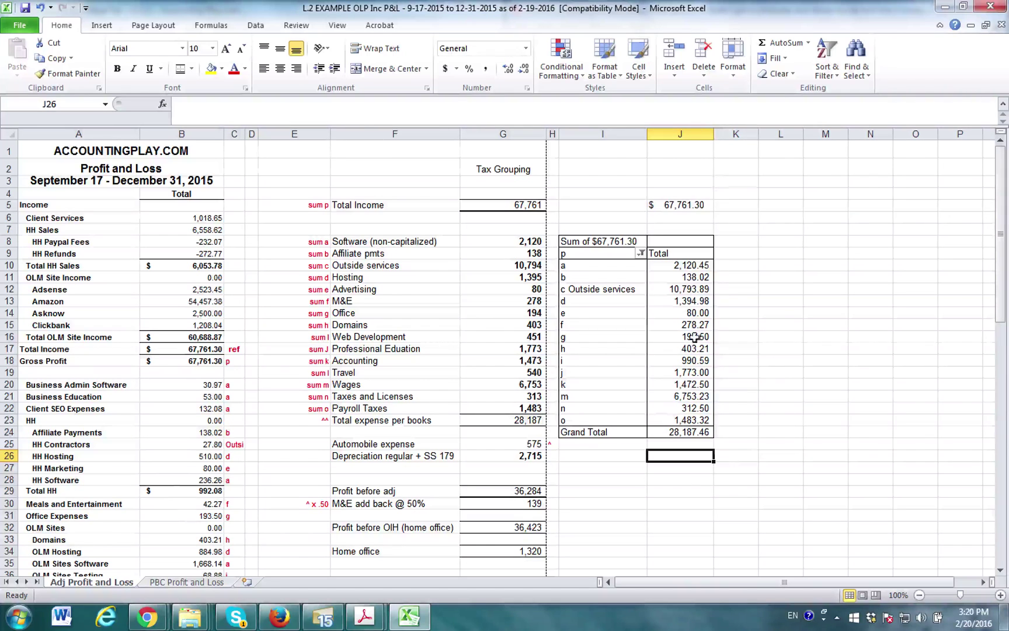
{"action": "type", "text": "="}
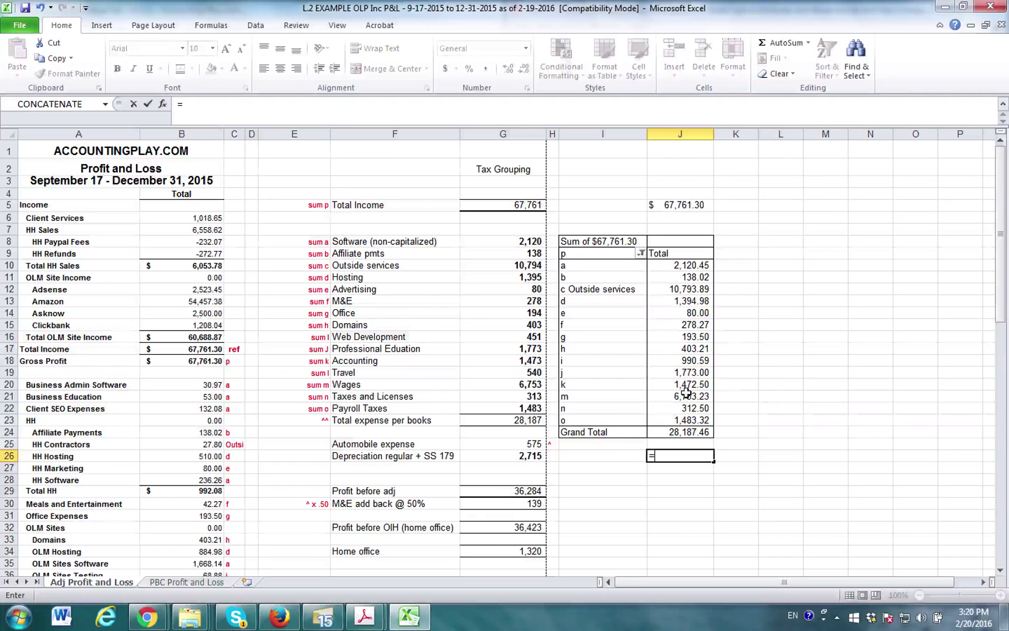
{"action": "left_click", "coordinate": [684, 204]}
{"action": "type", "text": "-"}
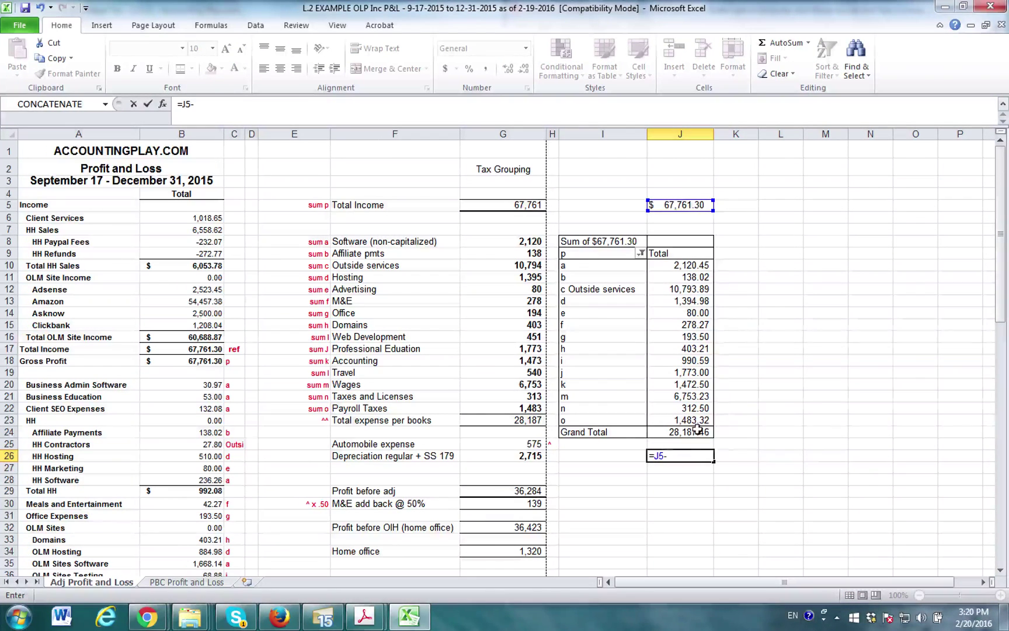
{"action": "left_click", "coordinate": [695, 431]}
{"action": "key", "text": "Return"}
Compare J26's 39,573.84 profit with Net Operating Income in B52.
{"action": "scroll", "coordinate": [695, 431], "scroll_direction": "down", "scroll_amount": 1}
{"action": "left_click", "coordinate": [689, 409]}
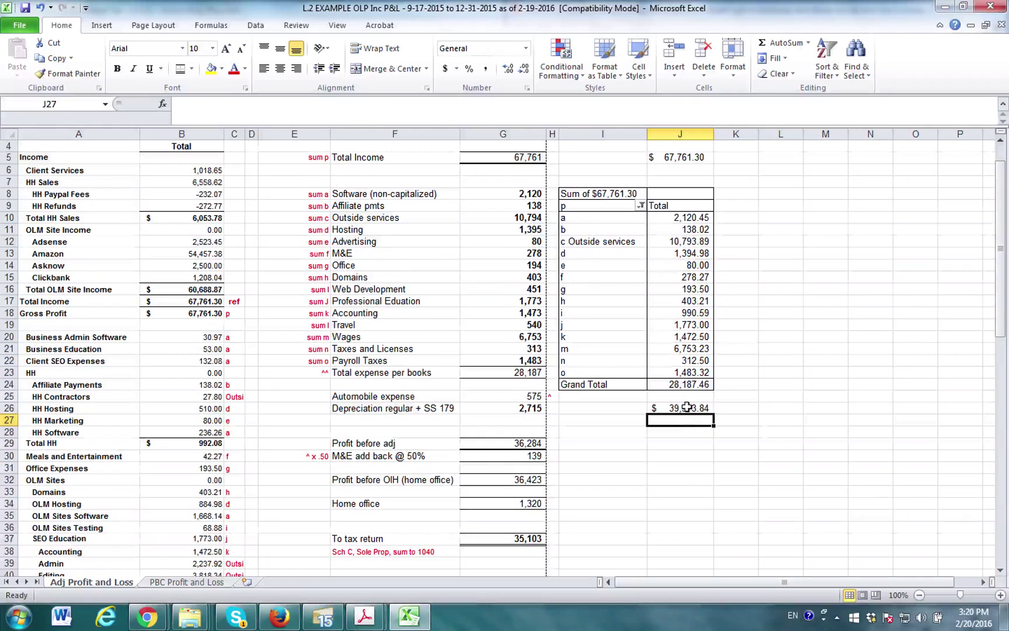
{"action": "scroll", "coordinate": [284, 458], "scroll_direction": "down", "scroll_amount": 5}
{"action": "scroll", "coordinate": [284, 458], "scroll_direction": "down", "scroll_amount": 1}
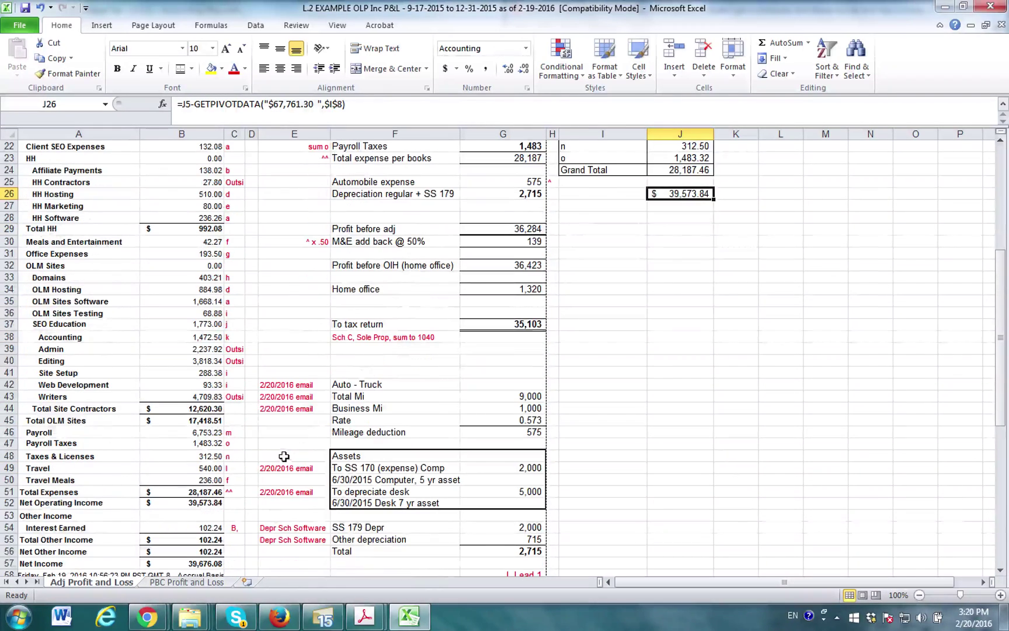
{"action": "left_click", "coordinate": [196, 504]}
{"action": "scroll", "coordinate": [170, 458], "scroll_direction": "up", "scroll_amount": 4}
{"action": "scroll", "coordinate": [170, 458], "scroll_direction": "up", "scroll_amount": 3}
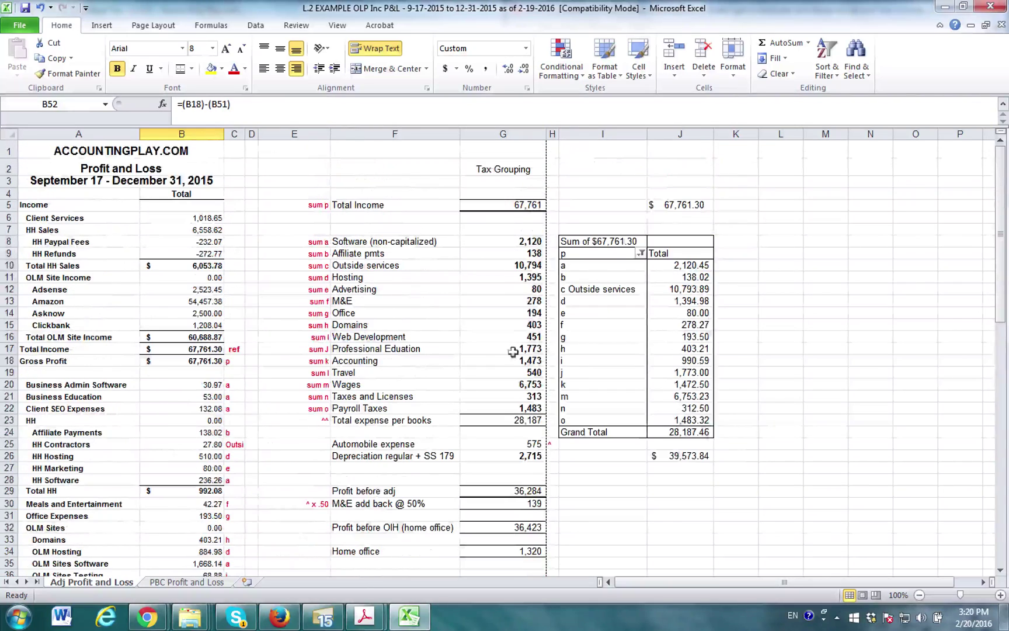
{"action": "left_click_drag", "start_coordinate": [585, 266], "coordinate": [640, 374]}
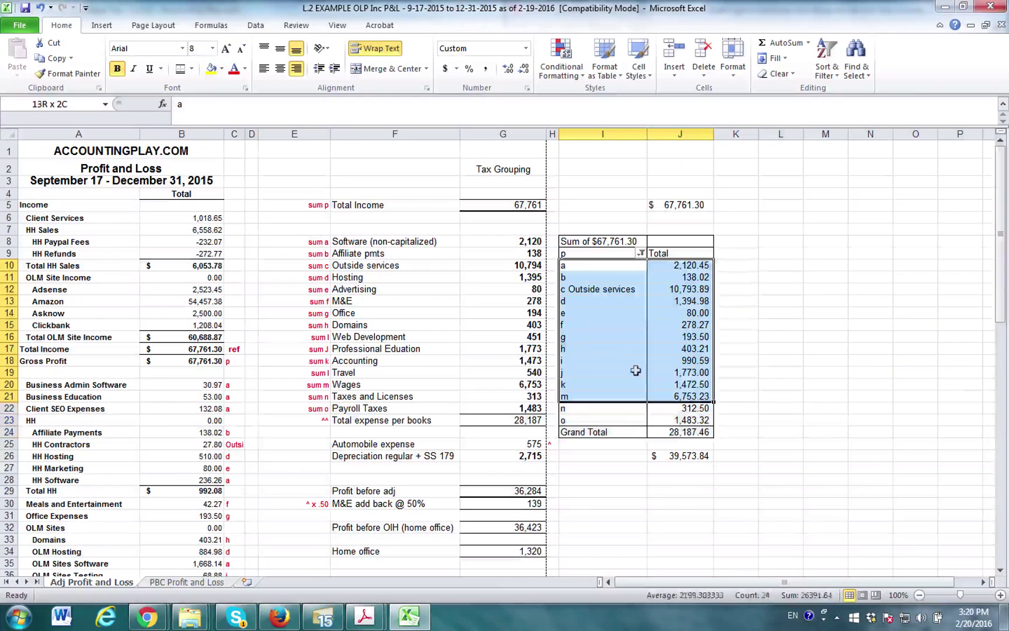
{"action": "left_click", "coordinate": [601, 289]}
{"action": "left_click", "coordinate": [806, 312]}
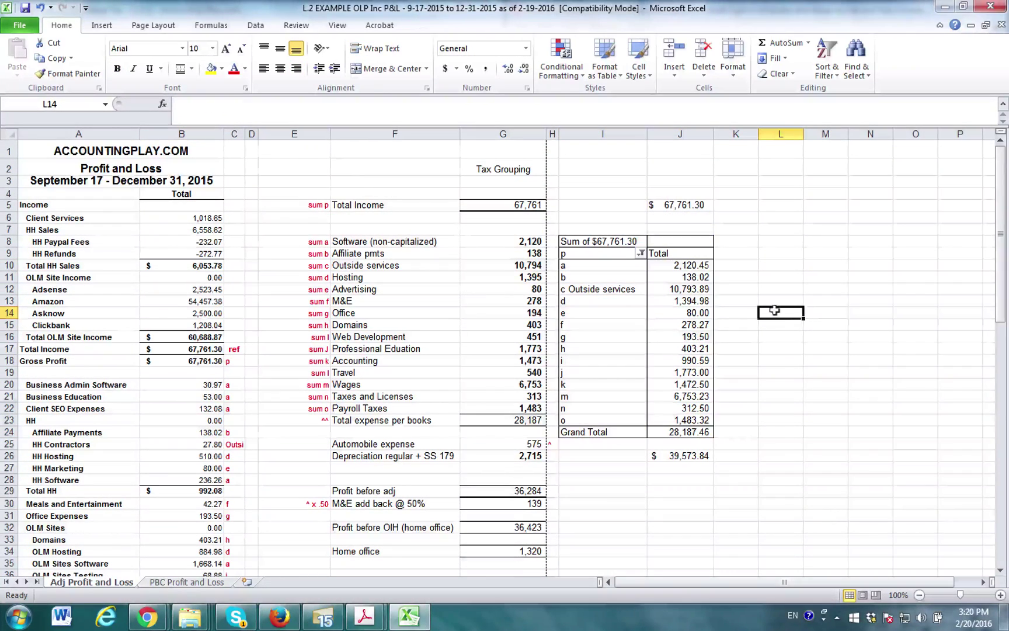
Drill into the 10,793.89 Outside services total on Sheet1, widen column B, then delete Sheet1.
{"action": "double_click", "coordinate": [690, 289]}
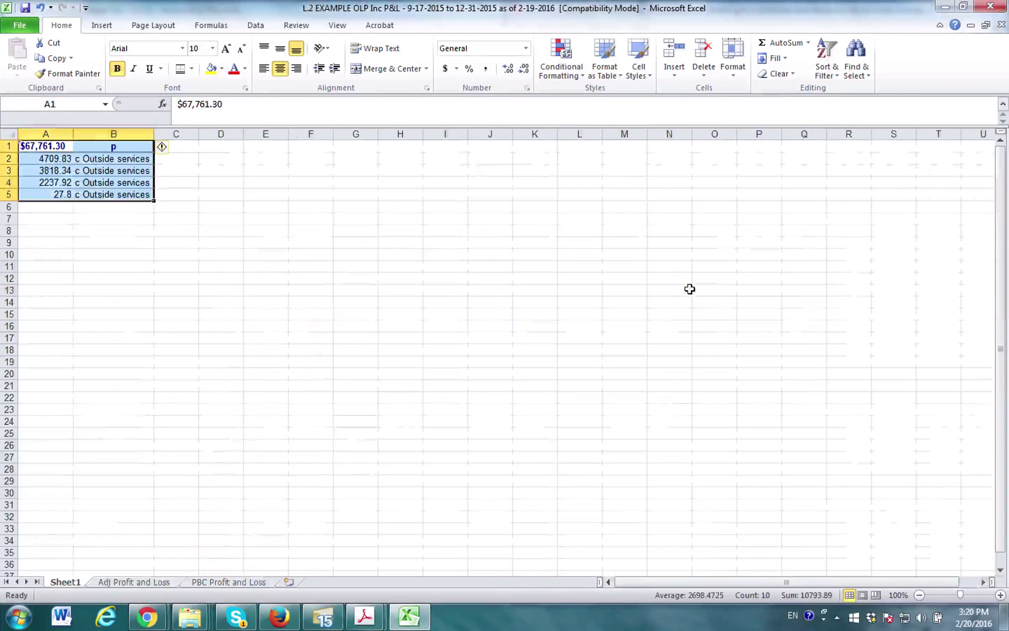
{"action": "left_click", "coordinate": [143, 336]}
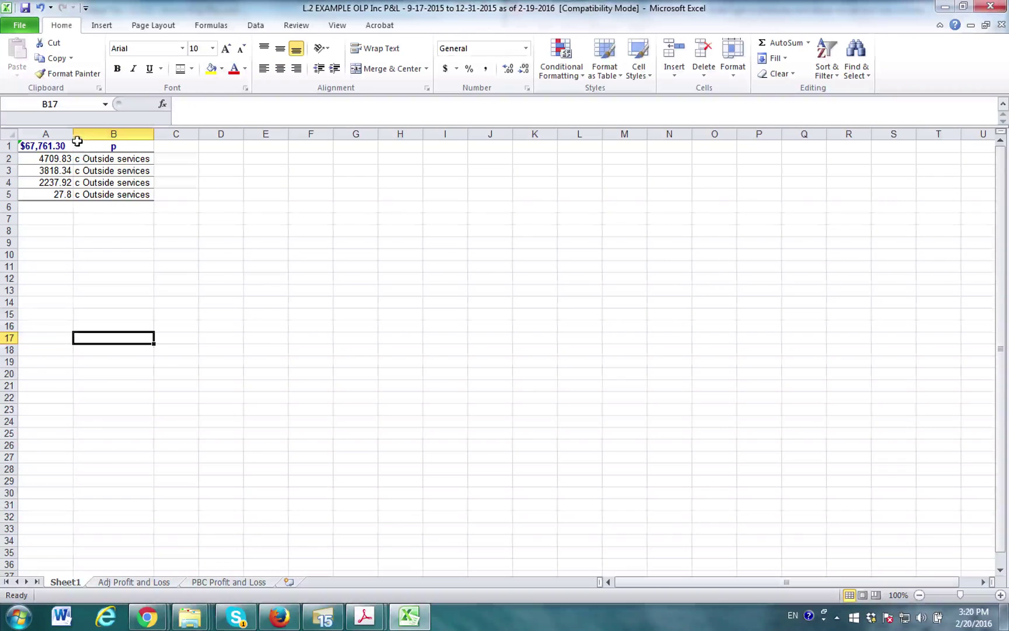
{"action": "left_click_drag", "start_coordinate": [155, 129], "coordinate": [188, 129]}
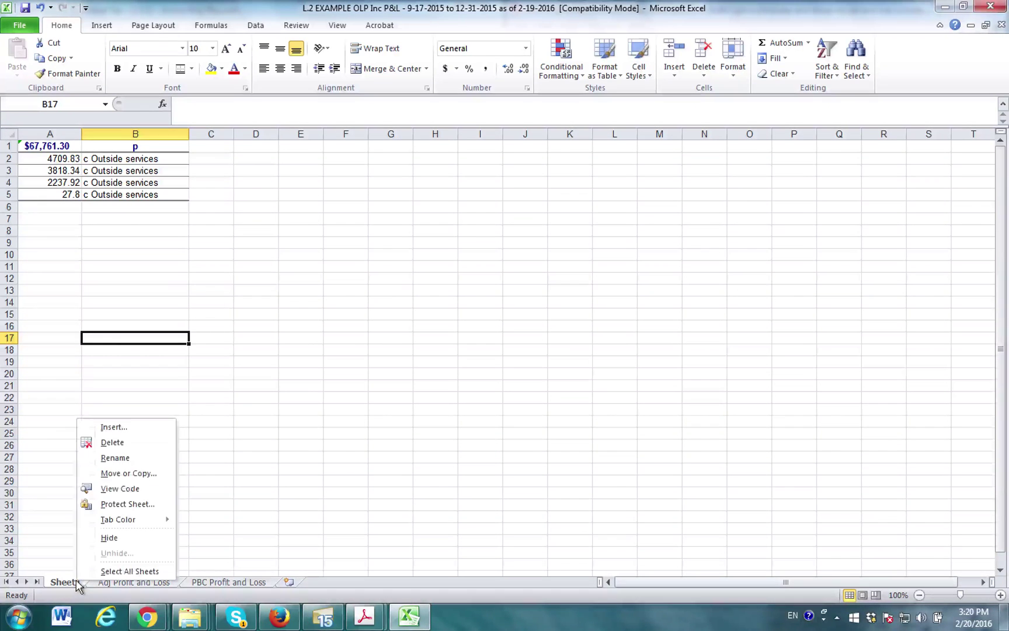
{"action": "left_click", "coordinate": [114, 442]}
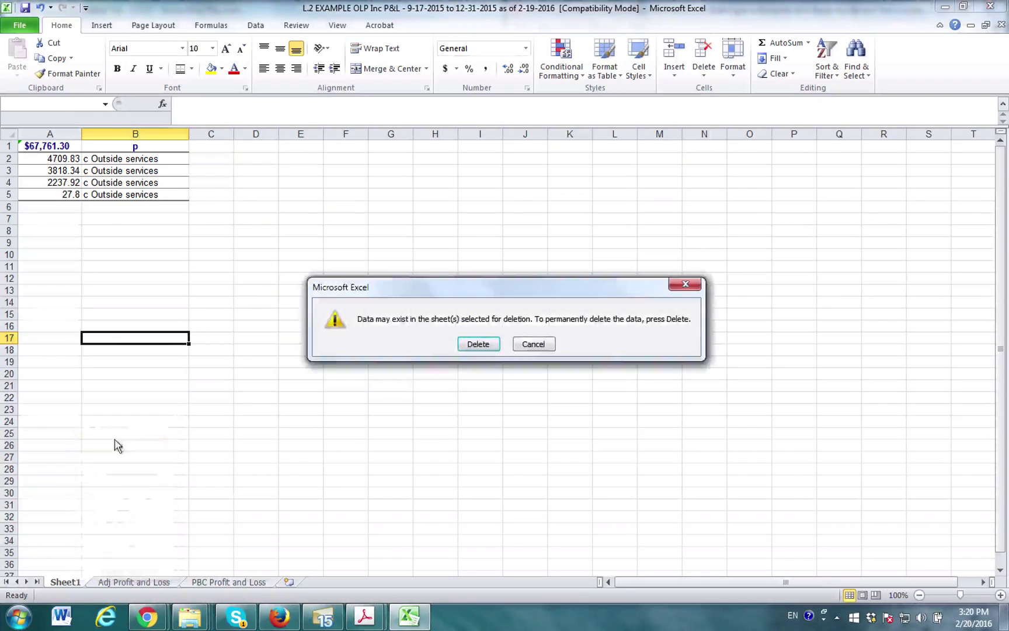
{"action": "left_click", "coordinate": [478, 344]}
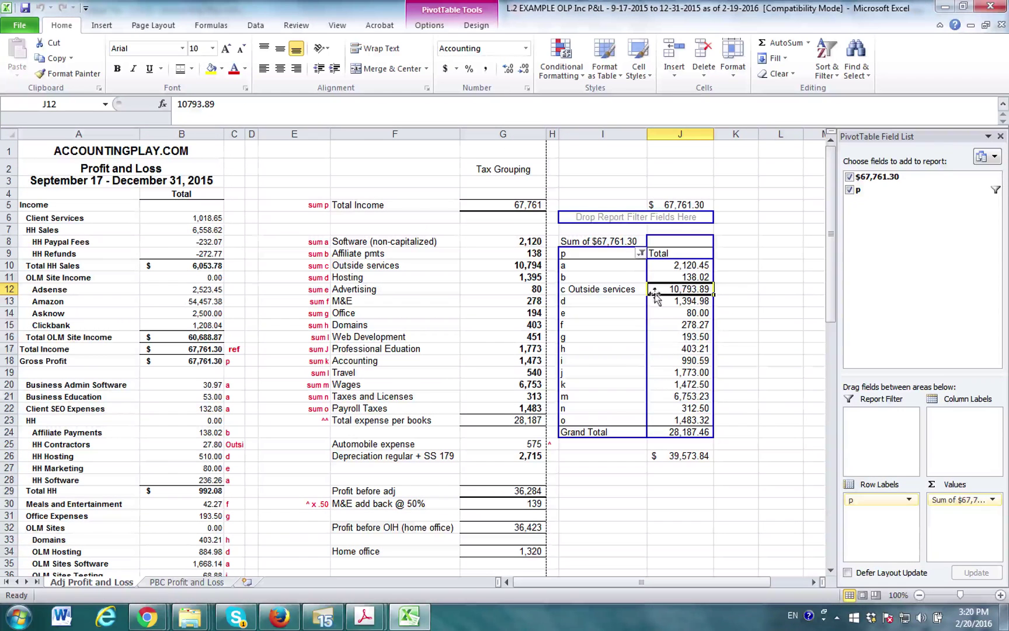
Drill into the 1,773.00 value on Sheet2, then delete Sheet2.
{"action": "double_click", "coordinate": [676, 373]}
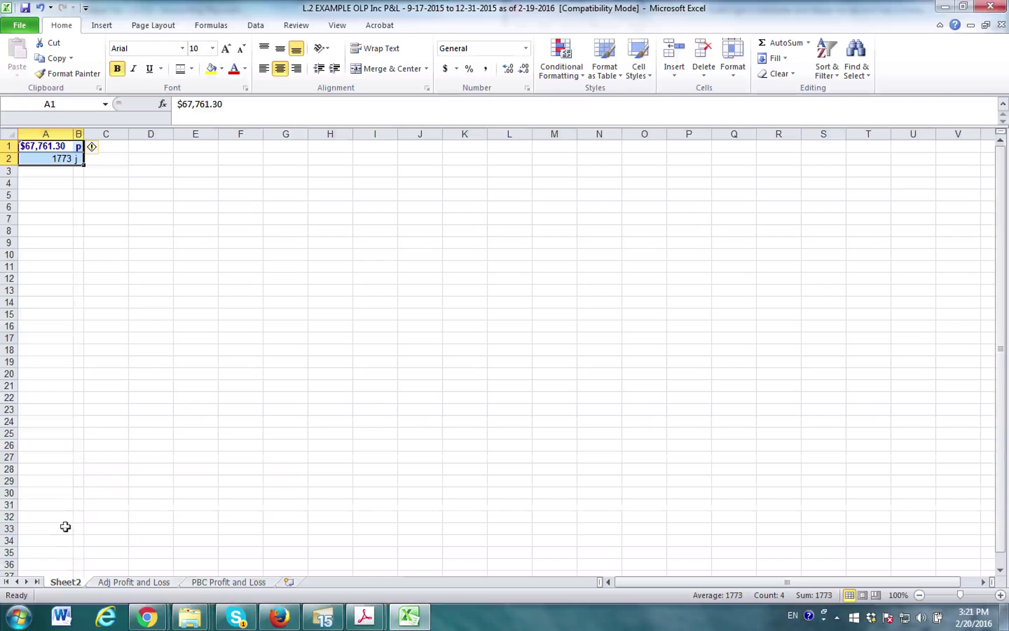
{"action": "right_click", "coordinate": [81, 582]}
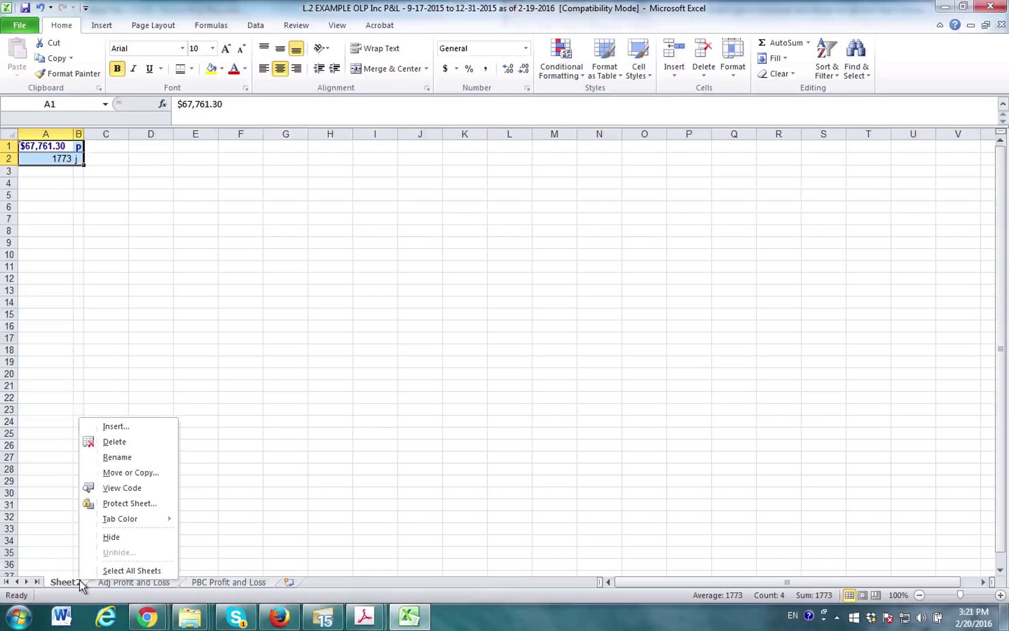
{"action": "left_click", "coordinate": [126, 443]}
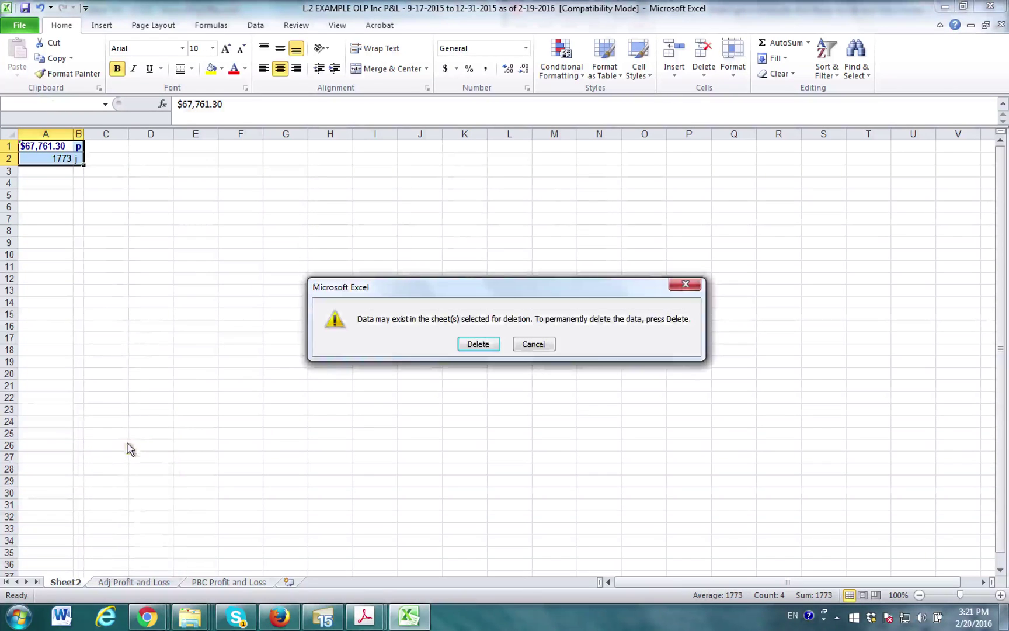
{"action": "left_click", "coordinate": [479, 344]}
Step out of the pivot and select cell L10 for a new entry.
{"action": "left_click", "coordinate": [578, 175]}
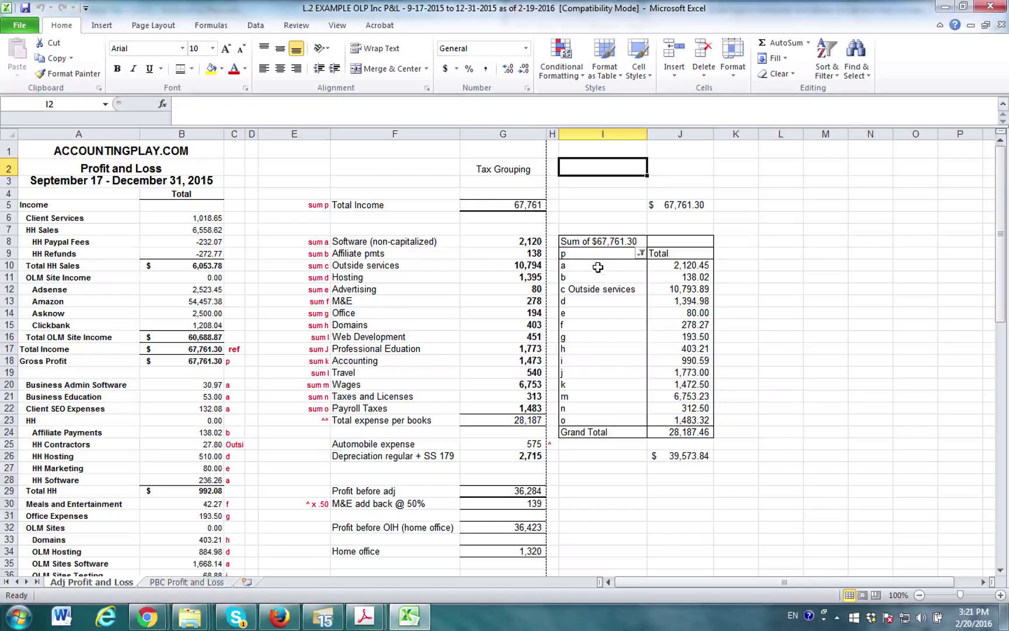
{"action": "scroll", "coordinate": [605, 331], "scroll_direction": "down", "scroll_amount": 2}
{"action": "scroll", "coordinate": [605, 330], "scroll_direction": "down", "scroll_amount": 2}
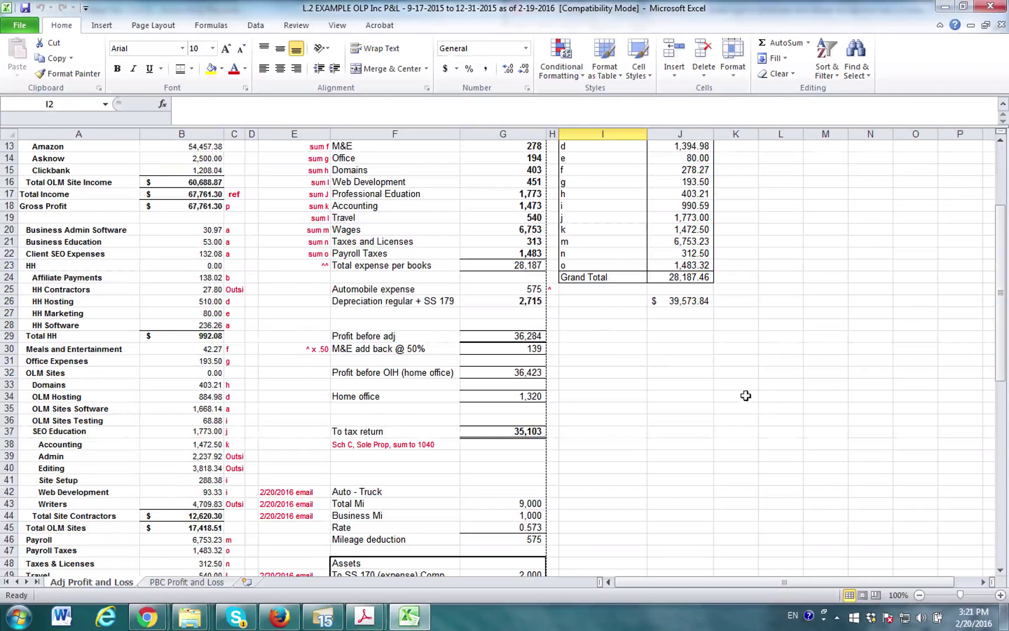
{"action": "scroll", "coordinate": [743, 397], "scroll_direction": "up", "scroll_amount": 4}
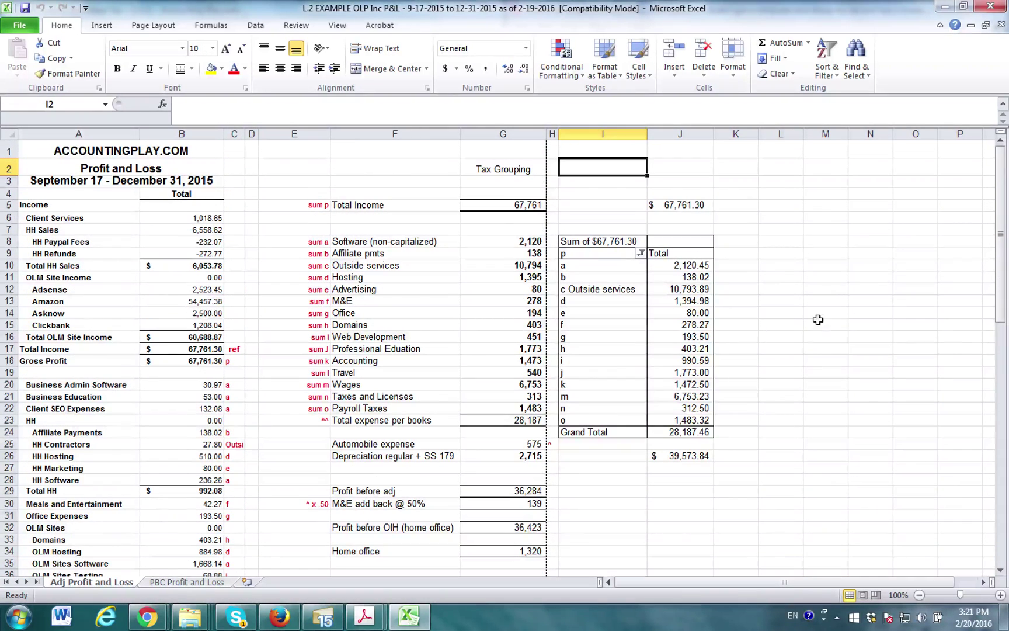
{"action": "left_click", "coordinate": [783, 264]}
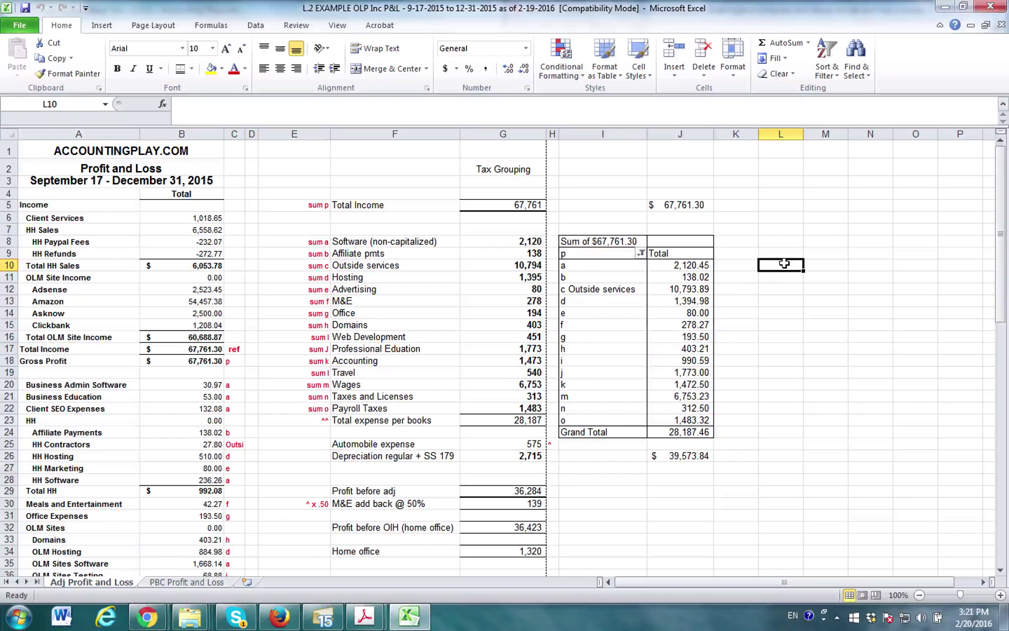
Enter Arco gas and Restautant X in L10:L11 and widen column L to fit.
{"action": "type", "text": "Arco asdflkjadsfn"}
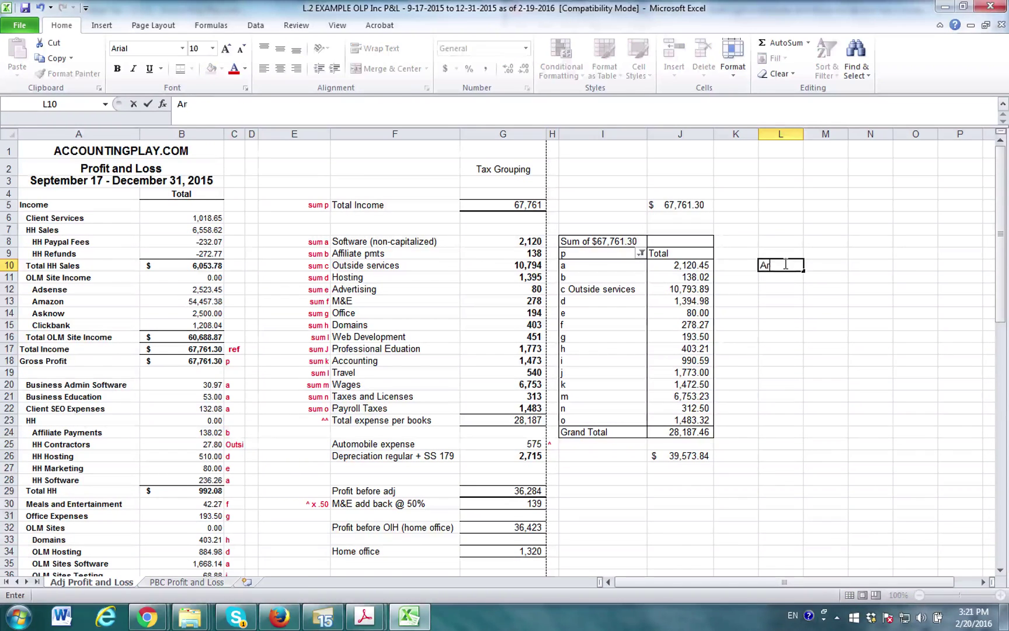
{"action": "key", "text": "BackSpace"}
{"action": "key", "text": "BackSpace"}
{"action": "key", "text": "BackSpace"}
{"action": "key", "text": "BackSpace"}
{"action": "key", "text": "BackSpace"}
{"action": "key", "text": "BackSpace"}
{"action": "key", "text": "BackSpace"}
{"action": "key", "text": "BackSpace"}
{"action": "key", "text": "BackSpace"}
{"action": "key", "text": "BackSpace"}
{"action": "key", "text": "BackSpace"}
{"action": "key", "text": "BackSpace"}
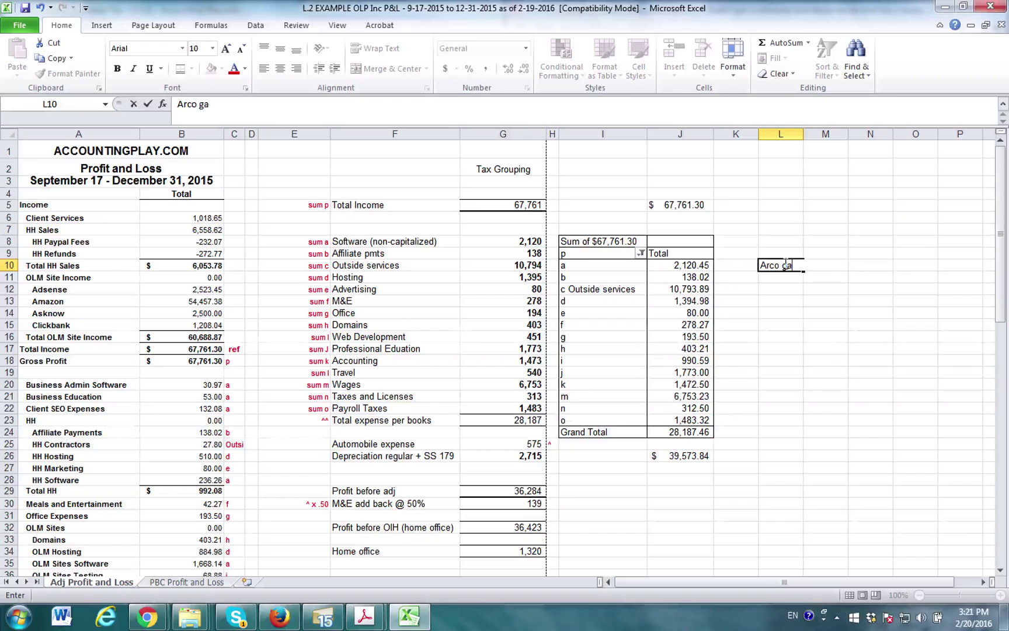
{"action": "key", "text": "Return"}
{"action": "type", "text": "Re"}
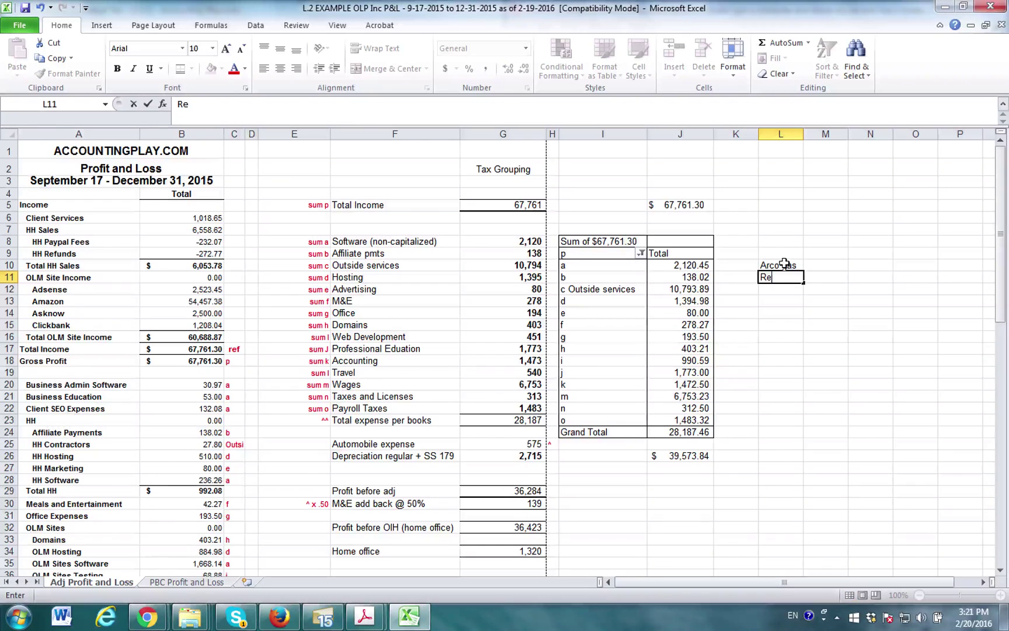
{"action": "type", "text": "stautant X"}
{"action": "key", "text": "Return"}
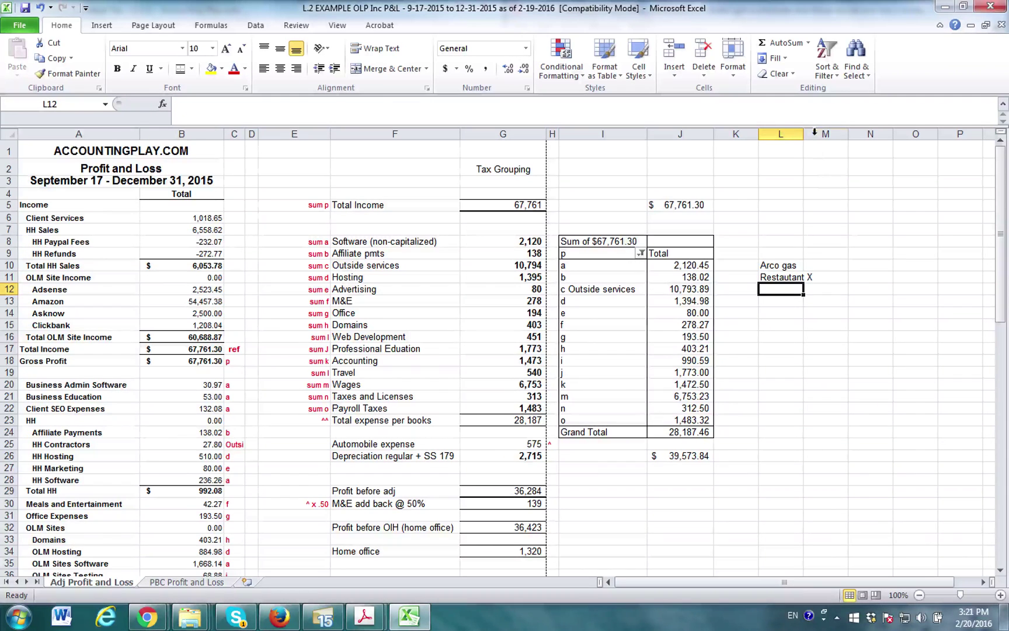
{"action": "left_click_drag", "start_coordinate": [803, 134], "coordinate": [830, 134]}
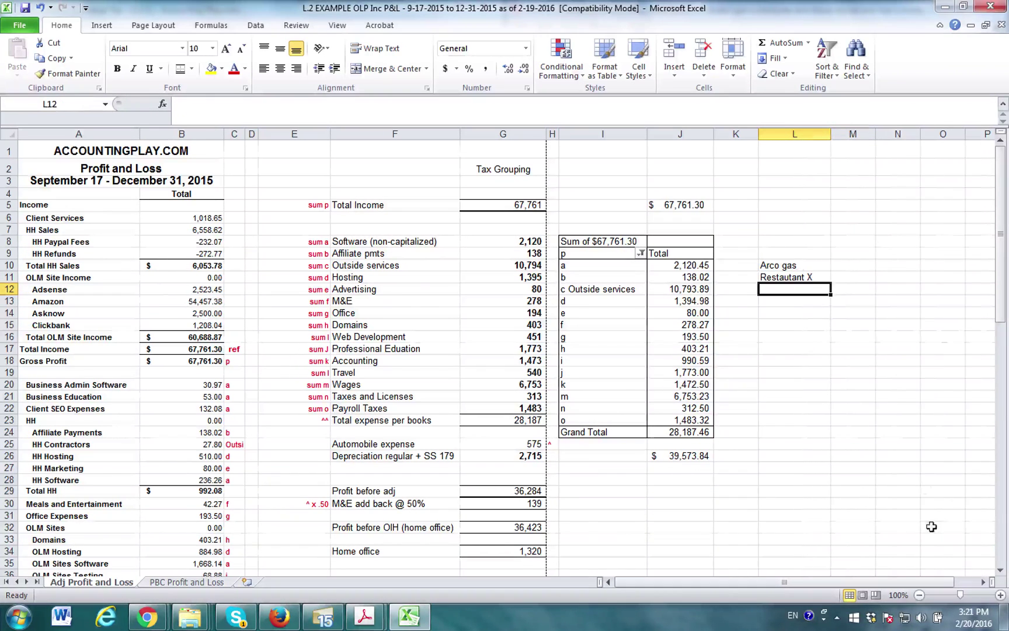
{"action": "left_click", "coordinate": [984, 583]}
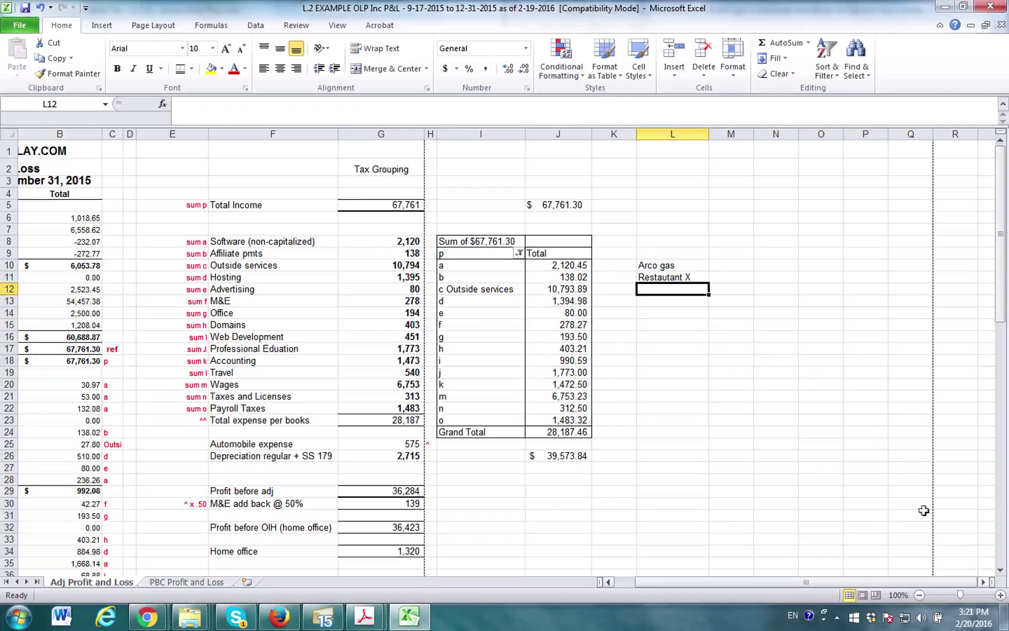
Fill in Deposit in L9, then Deposit and Shell gas in L12:L13.
{"action": "left_click", "coordinate": [673, 253]}
{"action": "type", "text": "Deposit"}
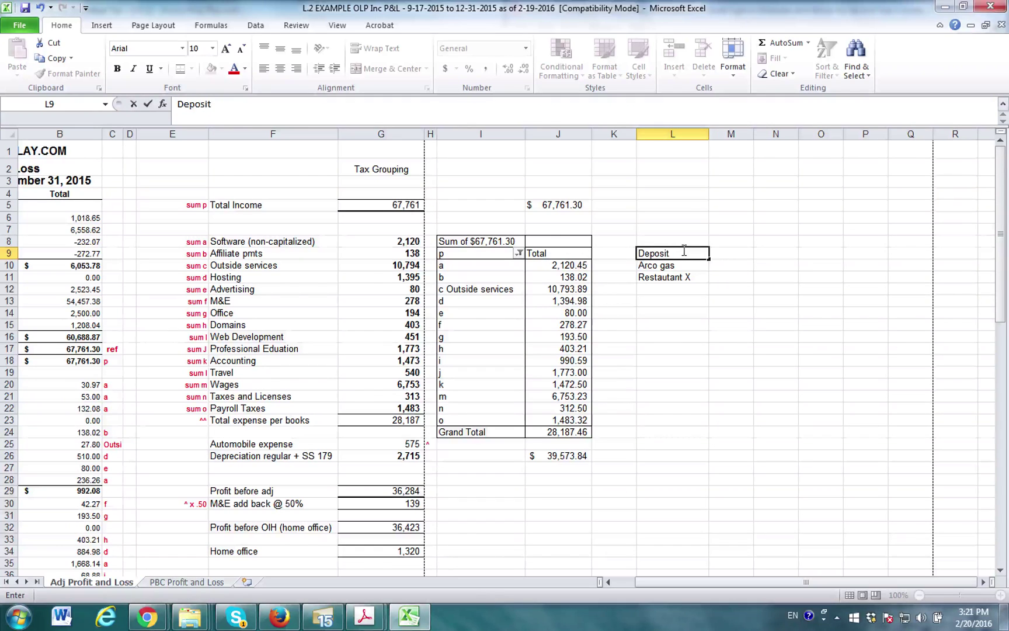
{"action": "key", "text": "Up"}
{"action": "key", "text": "Down"}
{"action": "key", "text": "Down"}
{"action": "key", "text": "Down"}
{"action": "key", "text": "Down"}
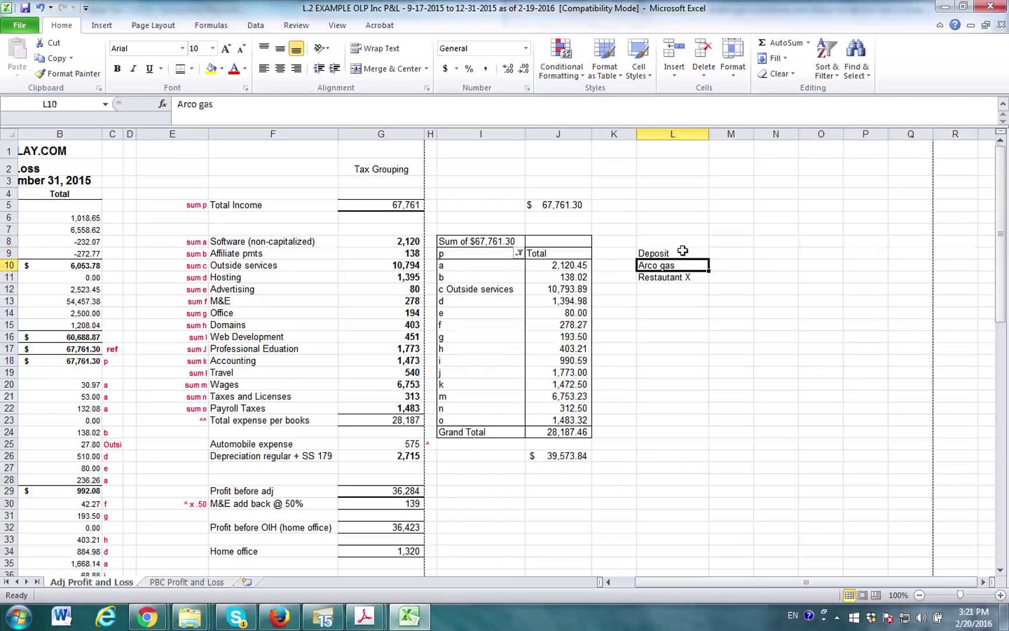
{"action": "type", "text": "Deposit"}
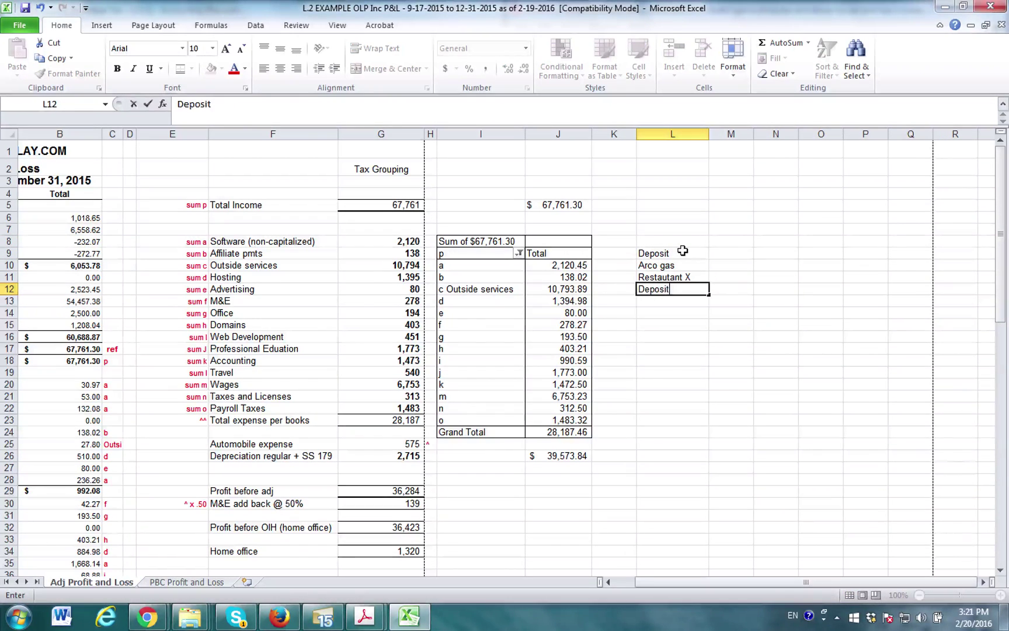
{"action": "key", "text": "Return"}
{"action": "type", "text": "Shell "}
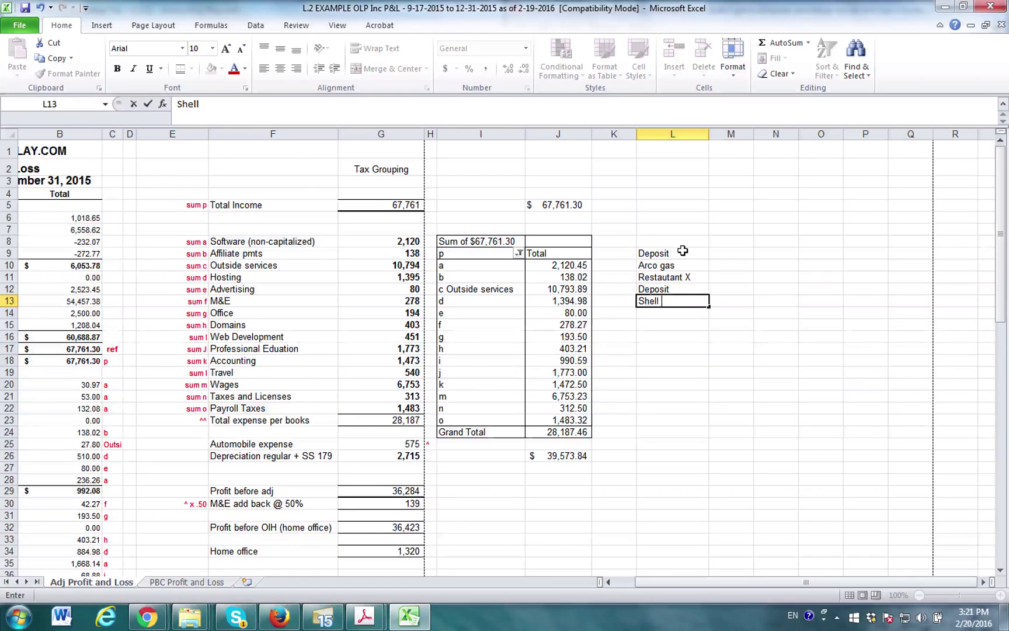
{"action": "type", "text": "gas"}
{"action": "key", "text": "Return"}
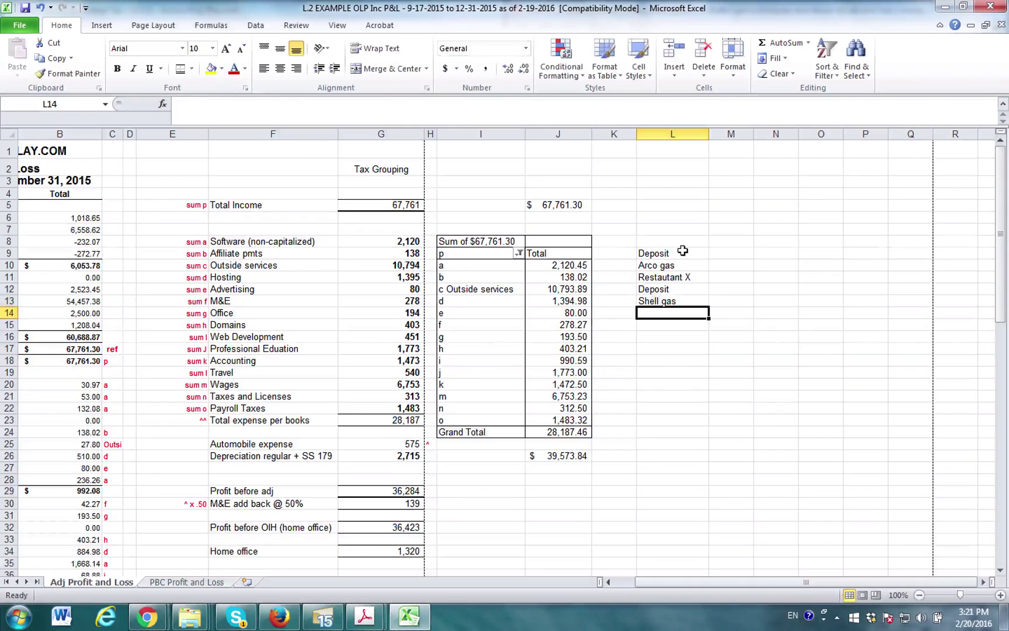
Add Supply store, Super supply and Super duper in L14:L16, then select the list.
{"action": "type", "text": "R"}
{"action": "key", "text": "BackSpace"}
{"action": "key", "text": "BackSpace"}
{"action": "type", "text": "Su"}
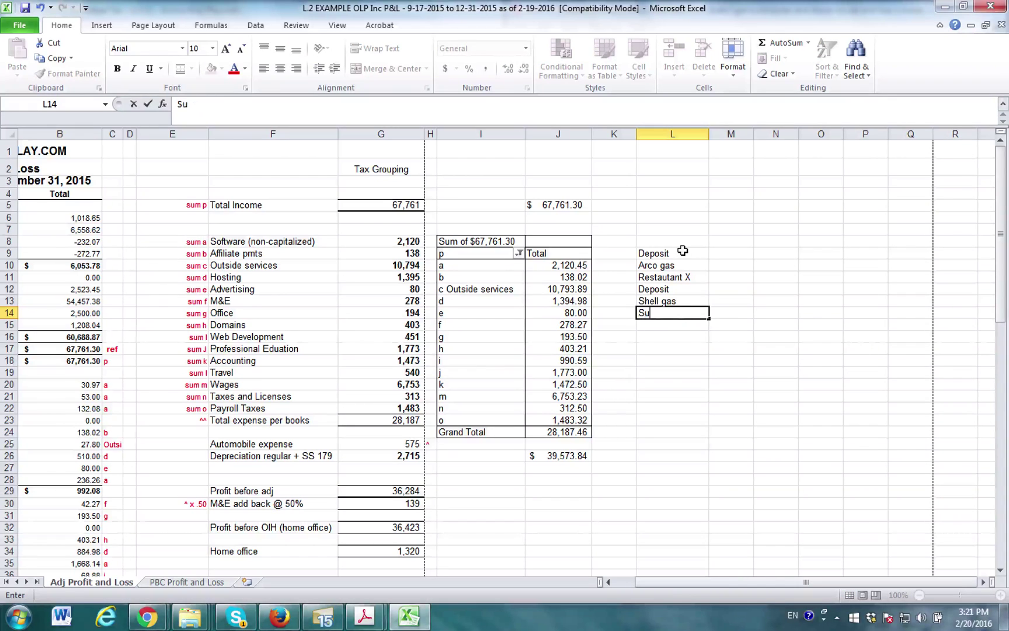
{"action": "type", "text": "ppl"}
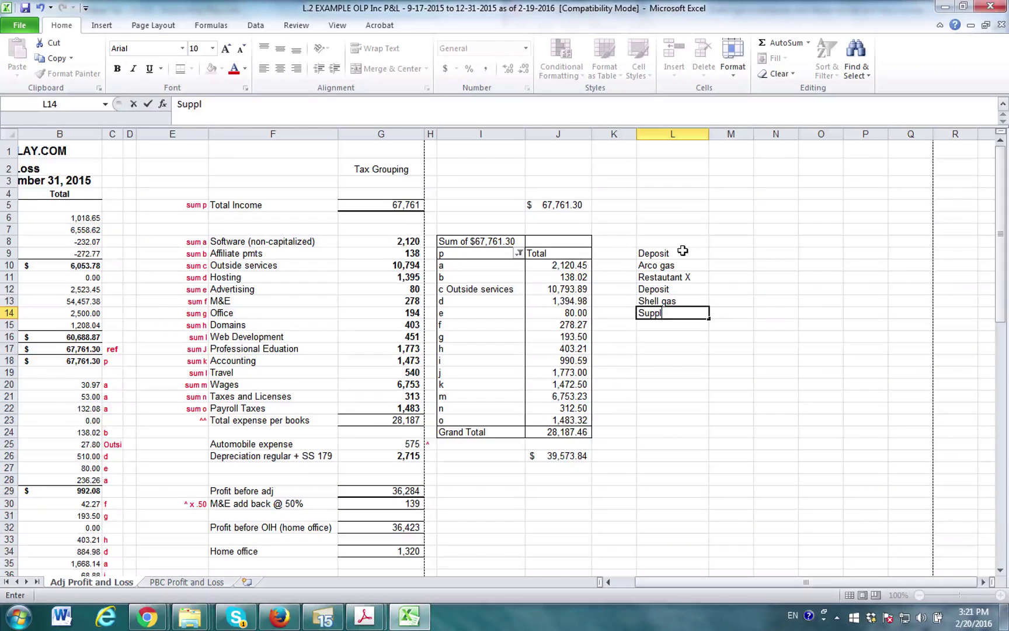
{"action": "type", "text": "y store"}
{"action": "key", "text": "Return"}
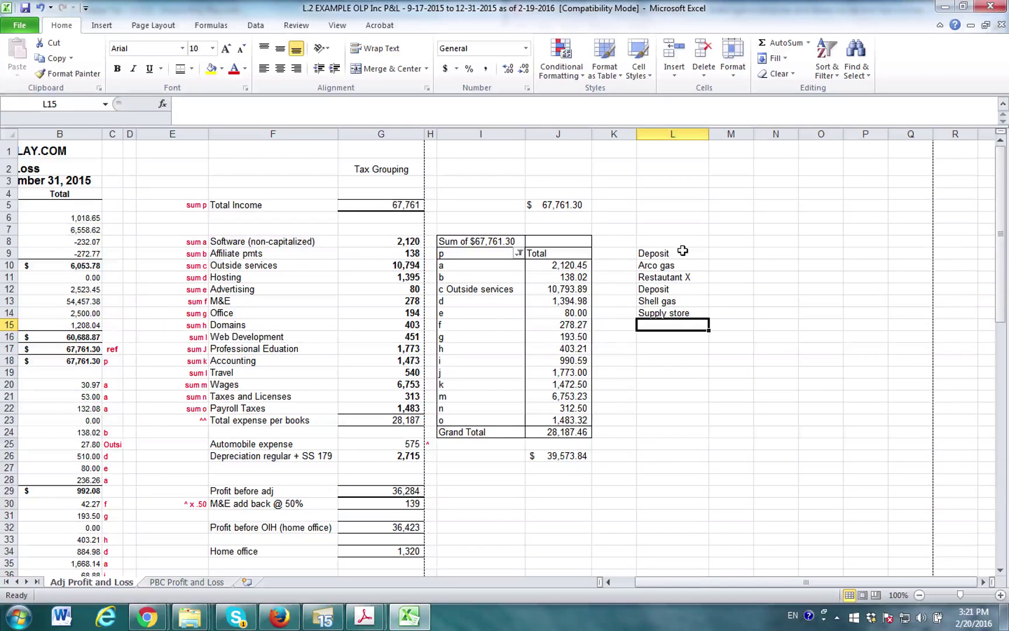
{"action": "type", "text": "Super su"}
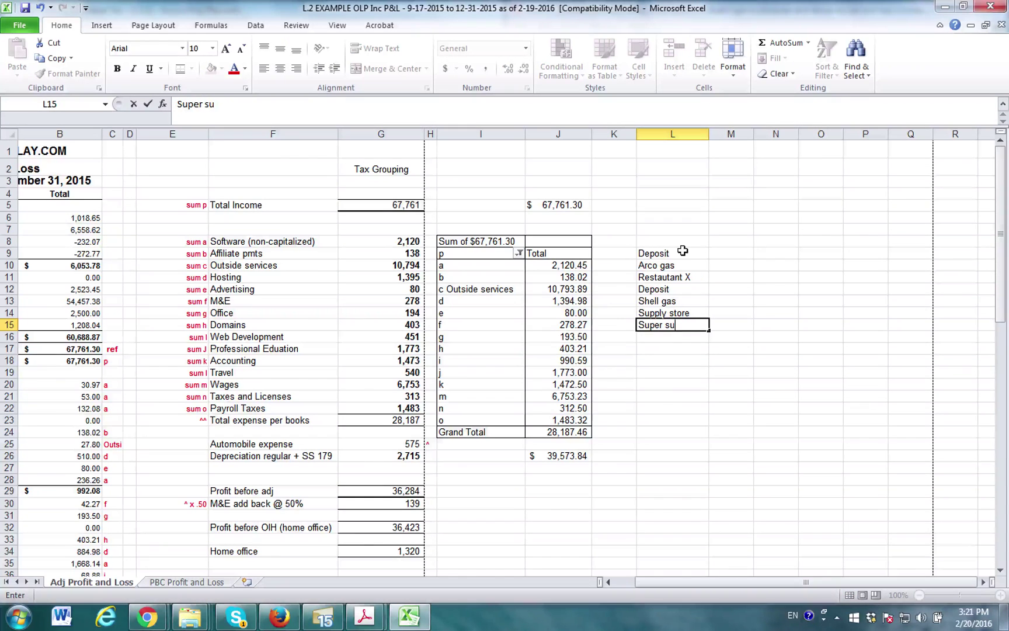
{"action": "key", "text": "BackSpace"}
{"action": "key", "text": "BackSpace"}
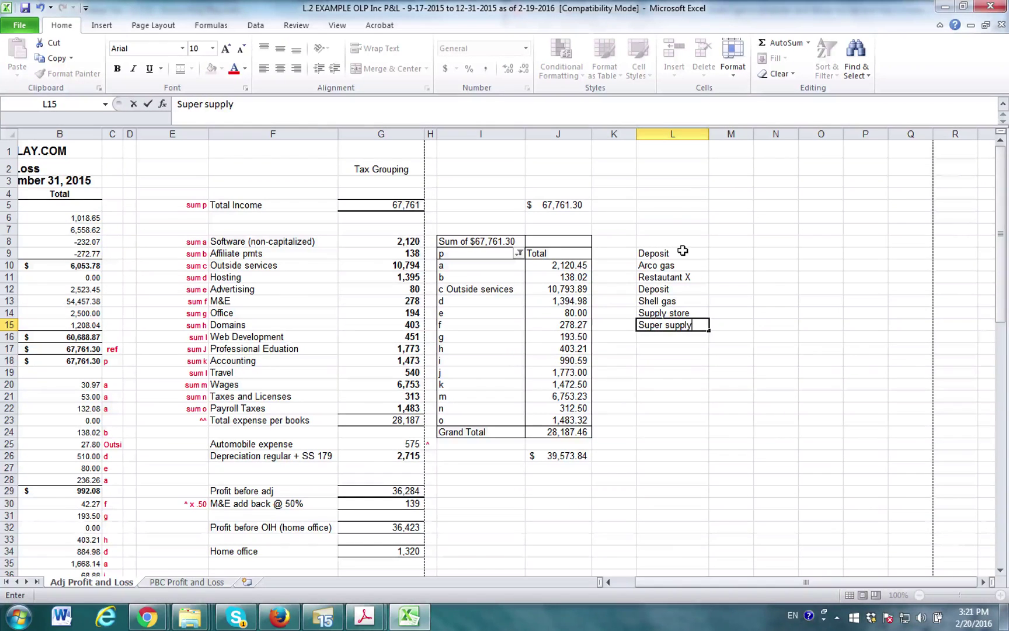
{"action": "type", "text": "lySupe"}
{"action": "key", "text": "BackSpace"}
{"action": "key", "text": "BackSpace"}
{"action": "key", "text": "BackSpace"}
{"action": "key", "text": "BackSpace"}
{"action": "key", "text": "Return"}
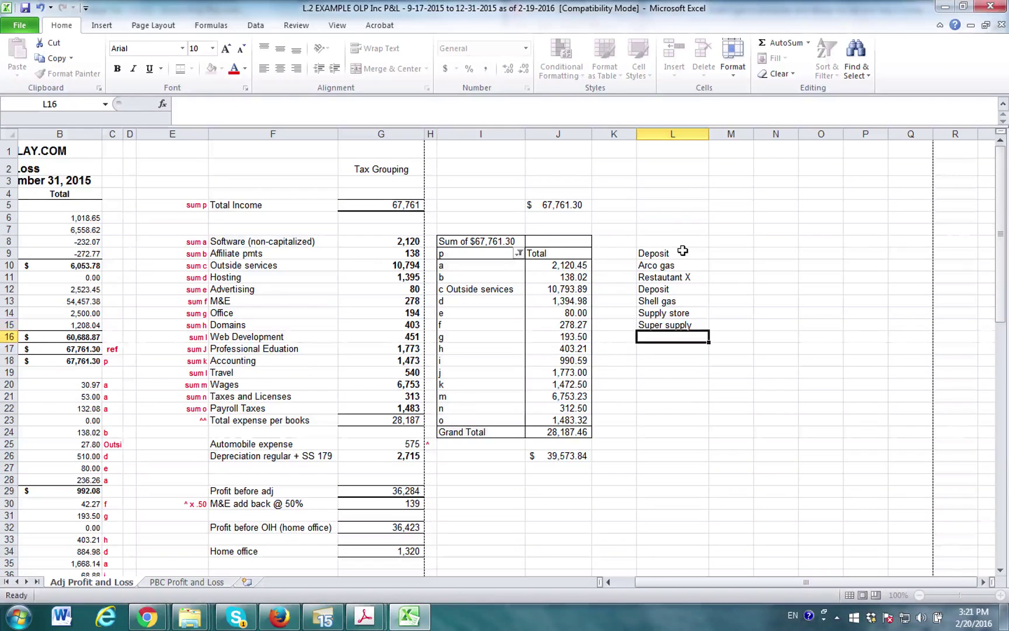
{"action": "type", "text": "SUper duper"}
{"action": "key", "text": "Return"}
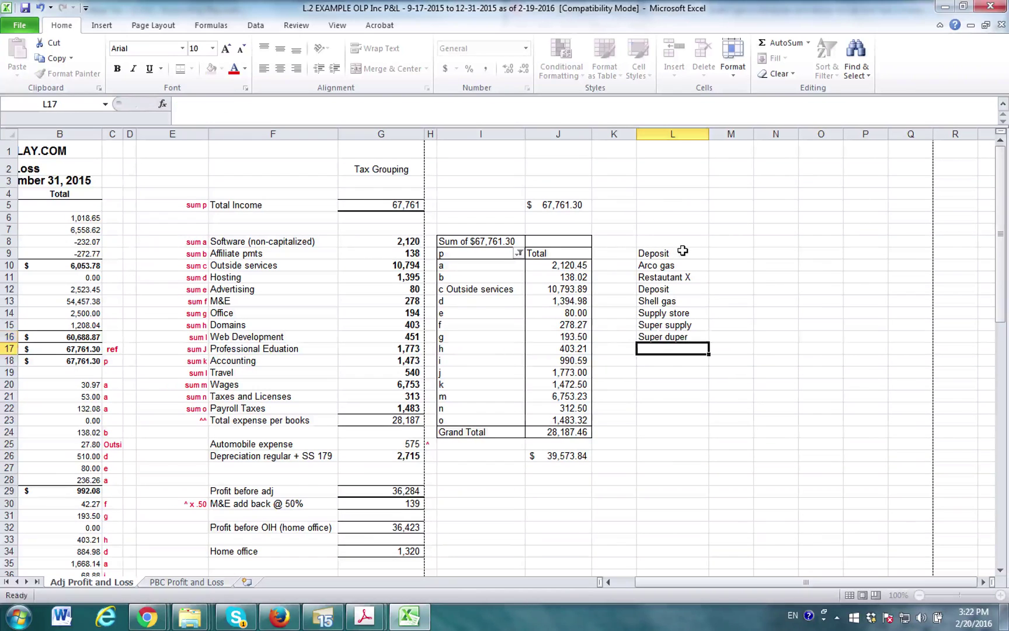
{"action": "left_click_drag", "start_coordinate": [671, 256], "coordinate": [672, 340]}
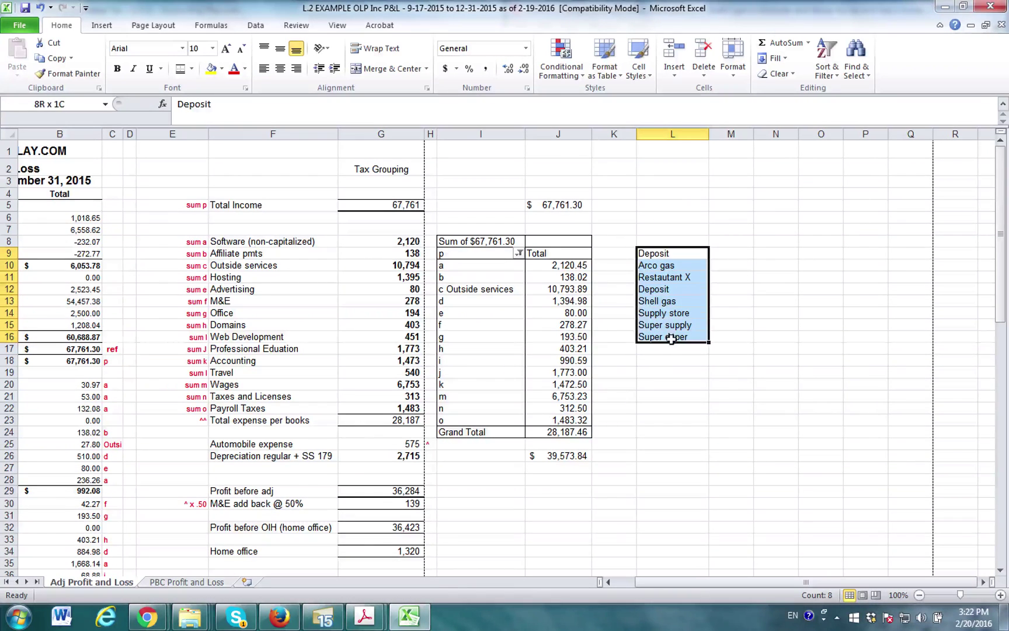
Add an Amount heading in cell M9 beside Deposit.
{"action": "left_click", "coordinate": [724, 253]}
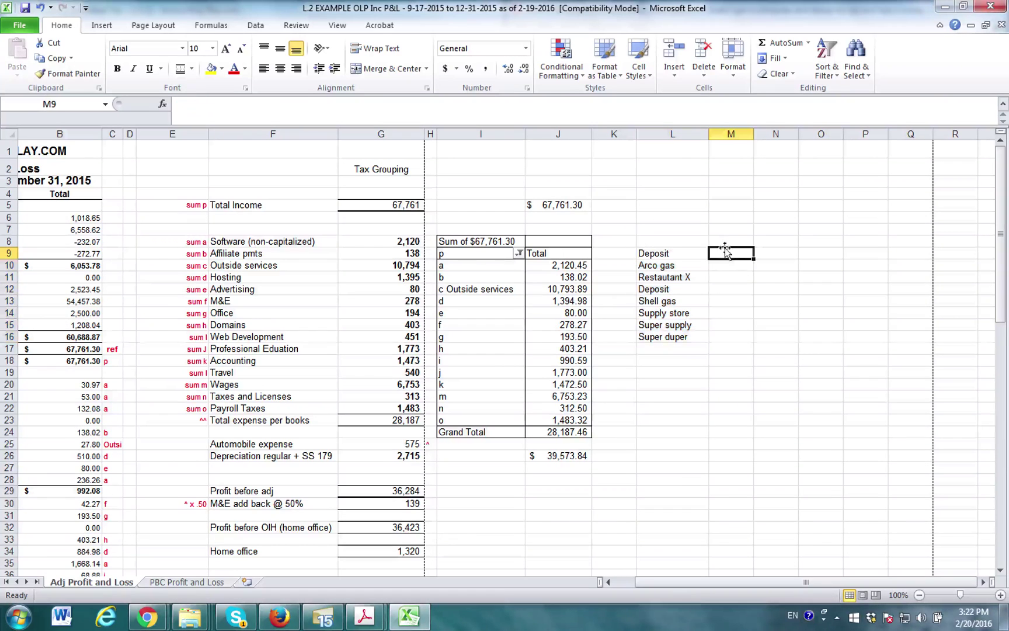
{"action": "left_click", "coordinate": [718, 240]}
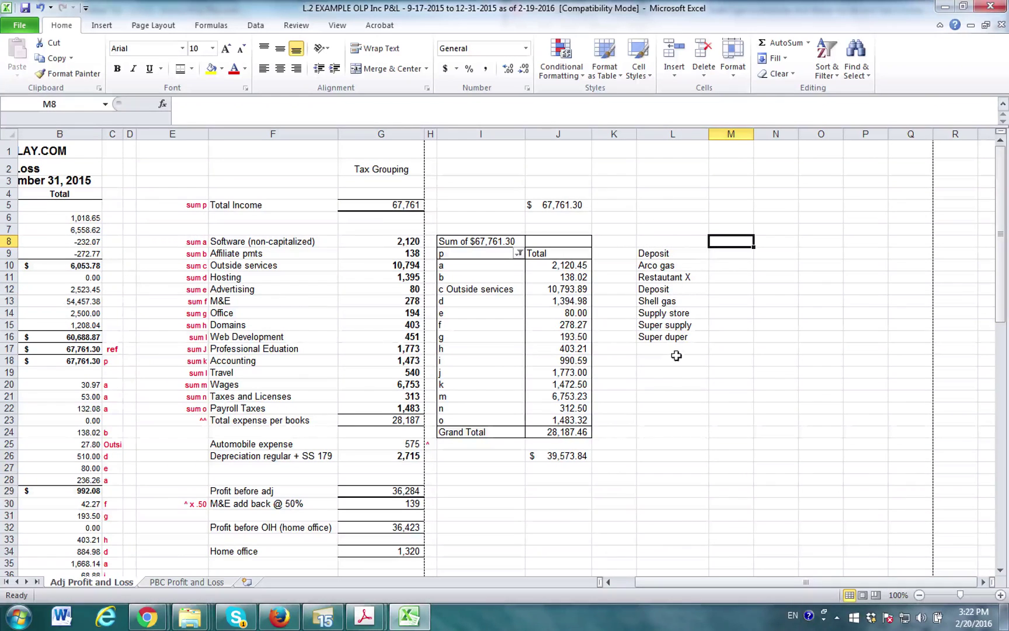
{"action": "left_click", "coordinate": [685, 255]}
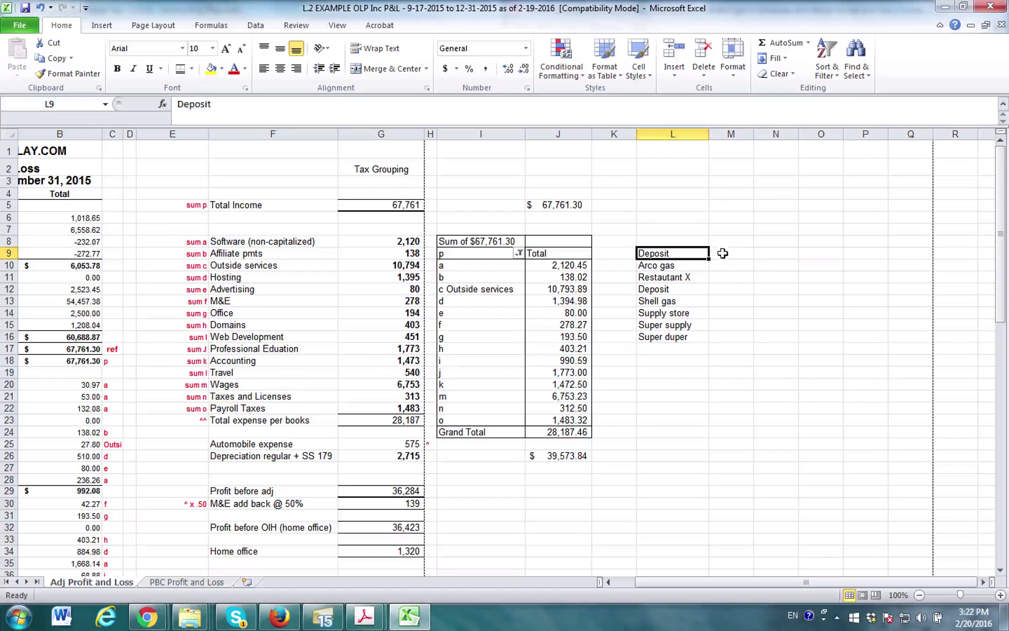
{"action": "key", "text": "Tab"}
{"action": "type", "text": "Amount"}
{"action": "key", "text": "Return"}
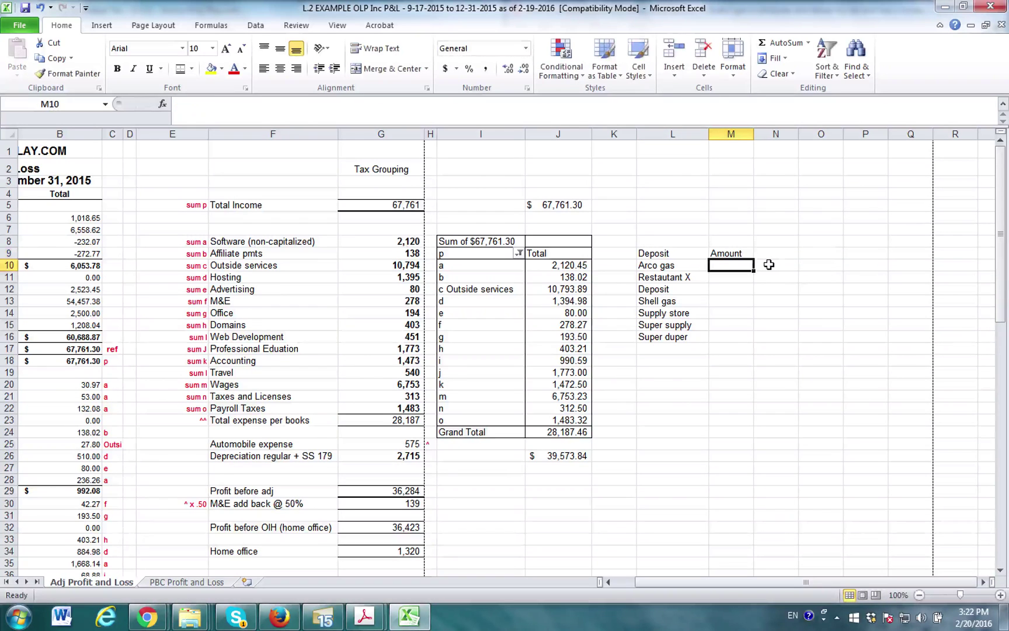
Enter the amounts 35, 1023.5, 9854.54, 40, 55, 62 and 33 in M10:M16.
{"action": "type", "text": "35"}
{"action": "key", "text": "Return"}
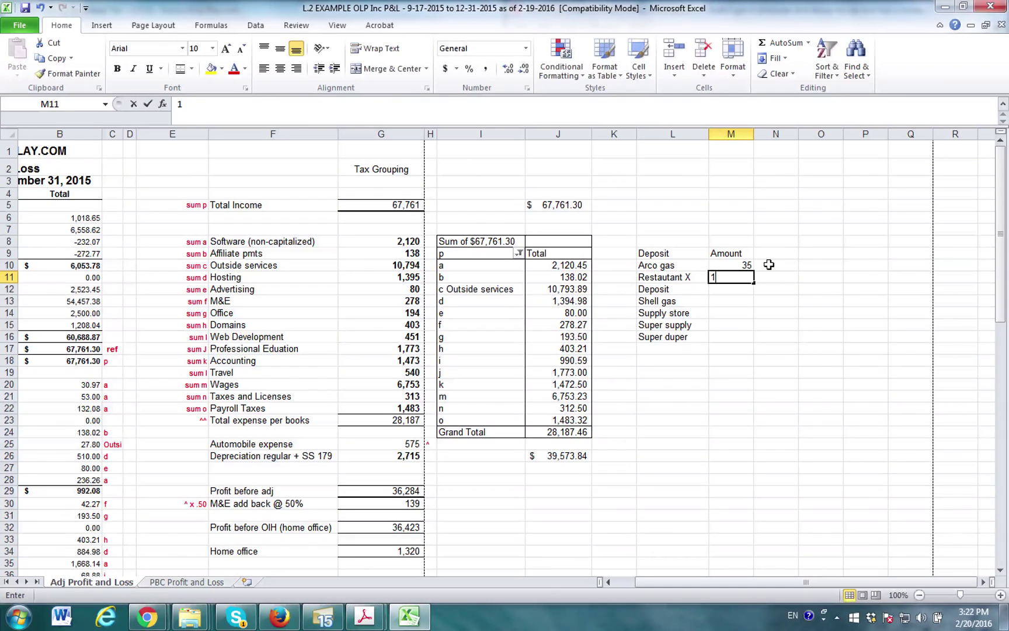
{"action": "type", "text": "1023.50"}
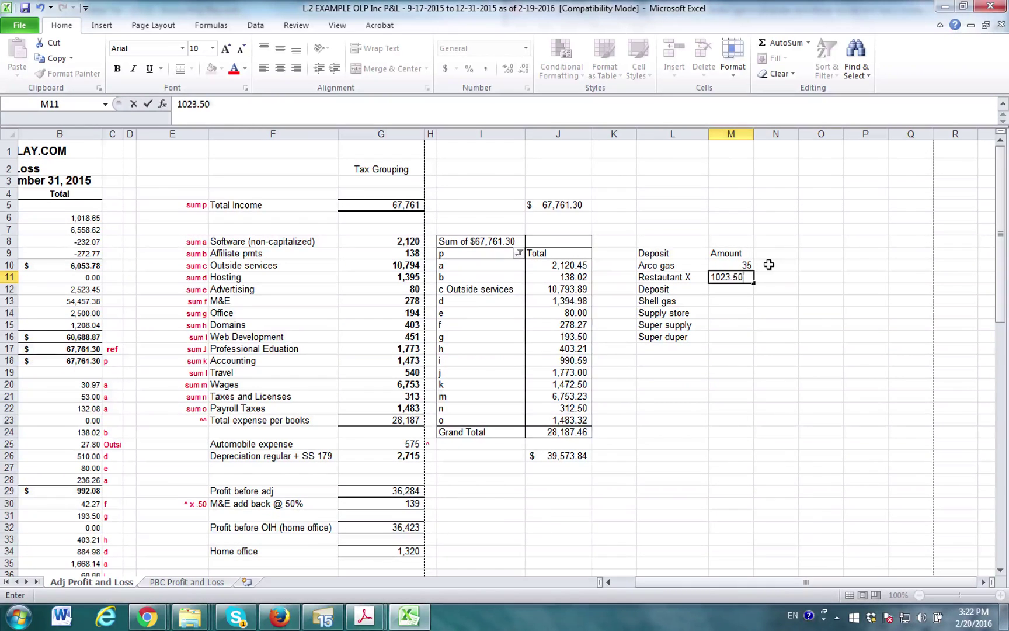
{"action": "key", "text": "Return"}
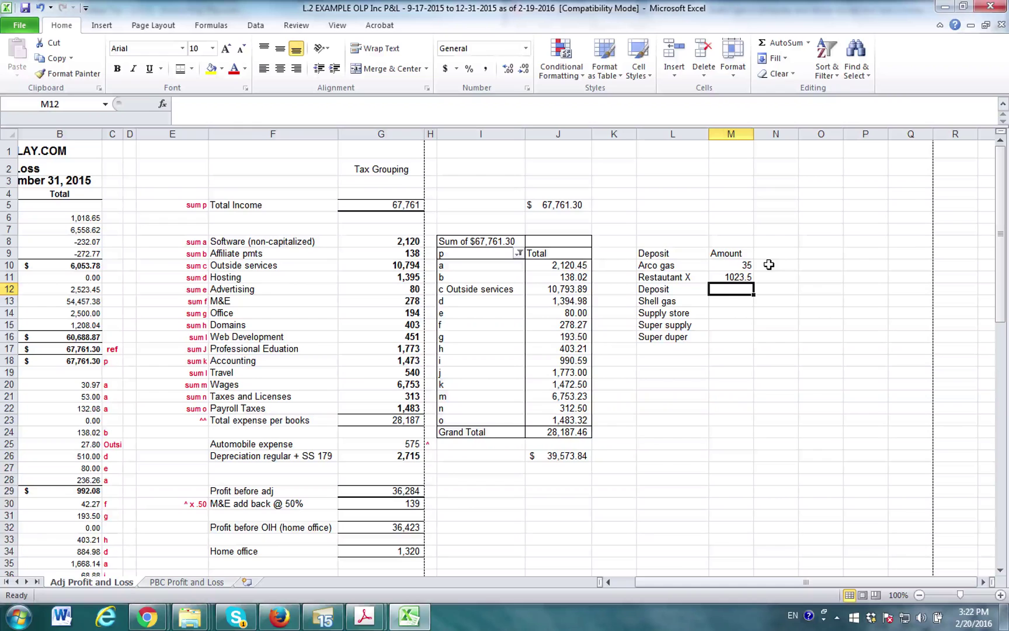
{"action": "type", "text": "9854.54"}
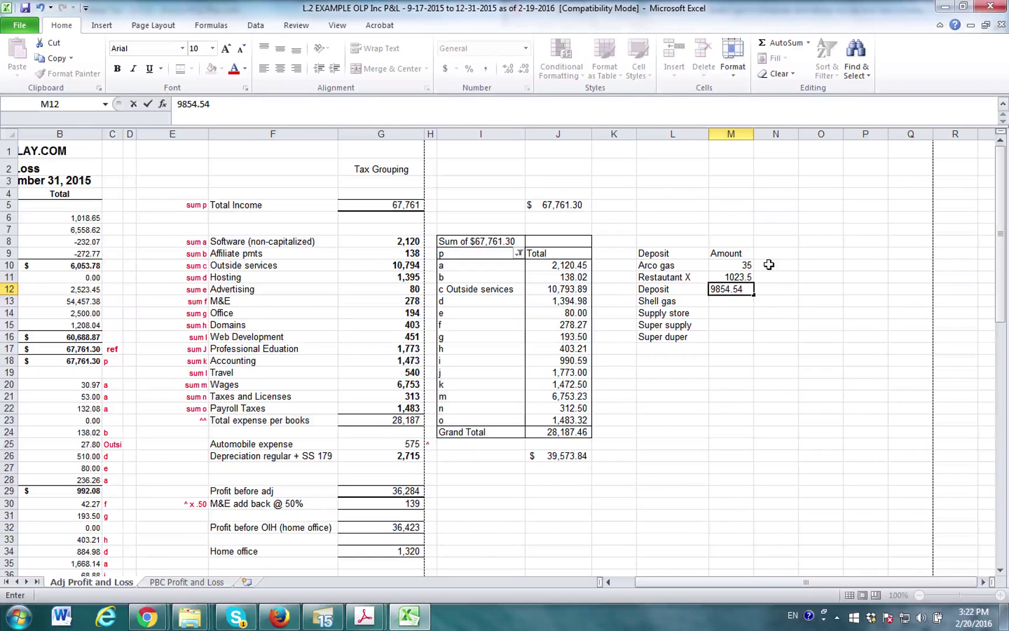
{"action": "key", "text": "Return"}
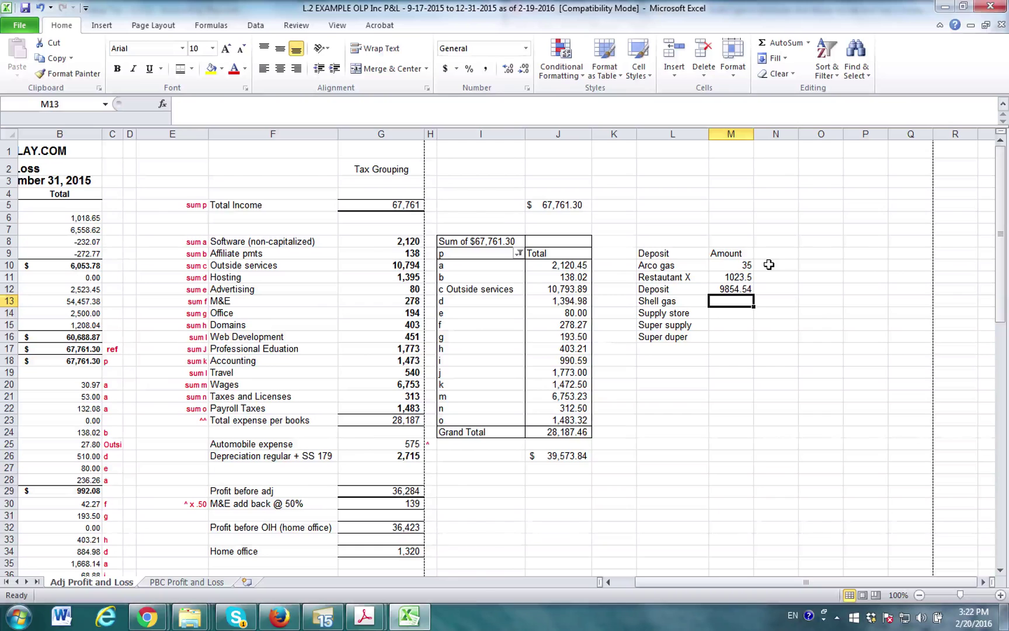
{"action": "type", "text": "40"}
{"action": "key", "text": "Return"}
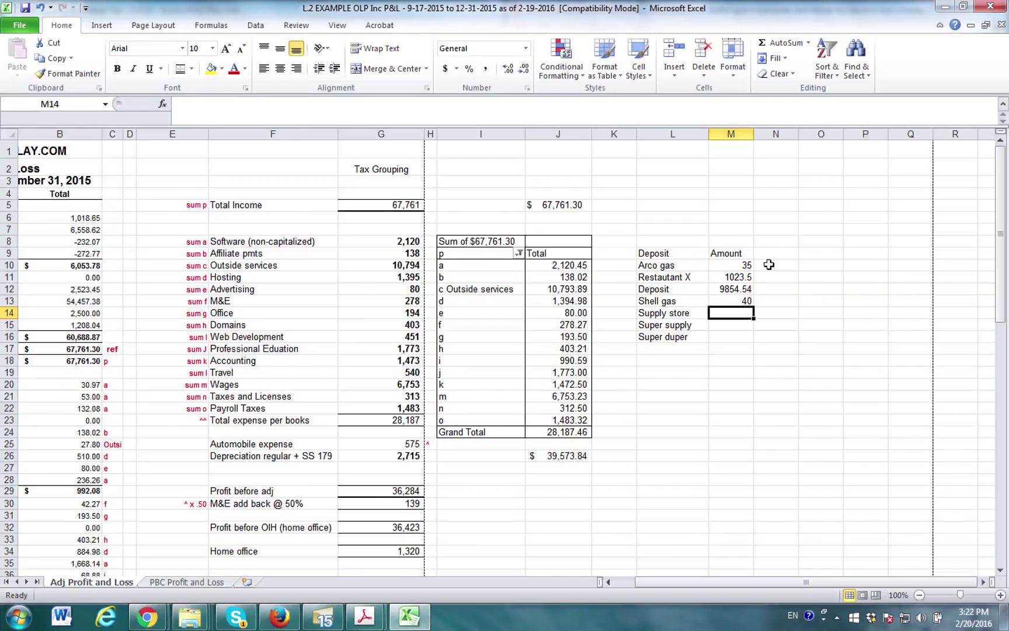
{"action": "type", "text": "55"}
{"action": "key", "text": "Return"}
{"action": "type", "text": "62"}
{"action": "key", "text": "Return"}
{"action": "type", "text": "33"}
{"action": "key", "text": "Return"}
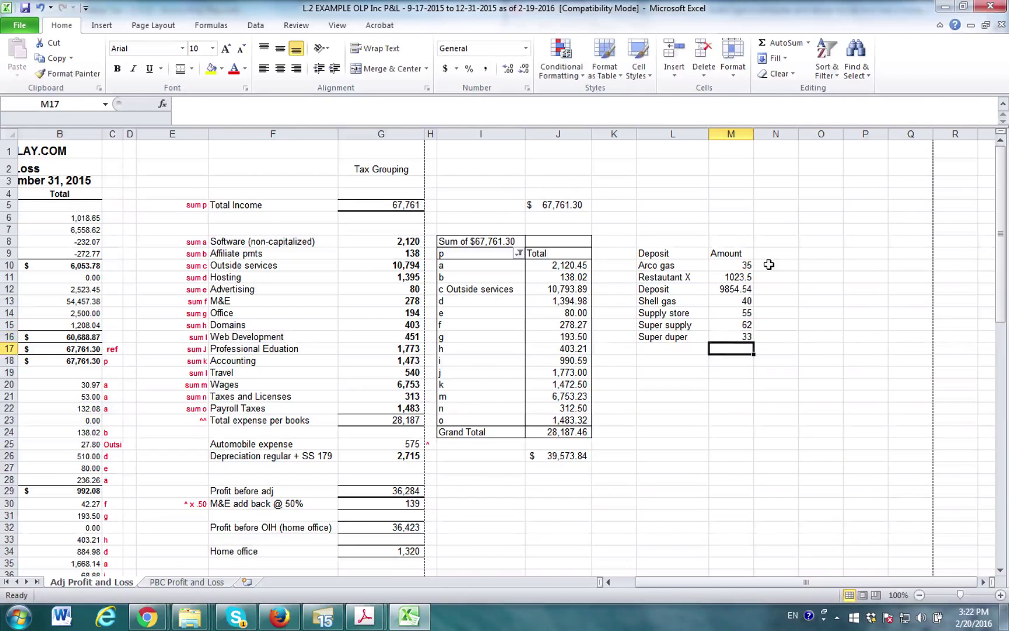
{"action": "left_click", "coordinate": [768, 264]}
Format column M with Accounting, then Comma Style, for two decimals without a $ sign.
{"action": "left_click", "coordinate": [742, 134]}
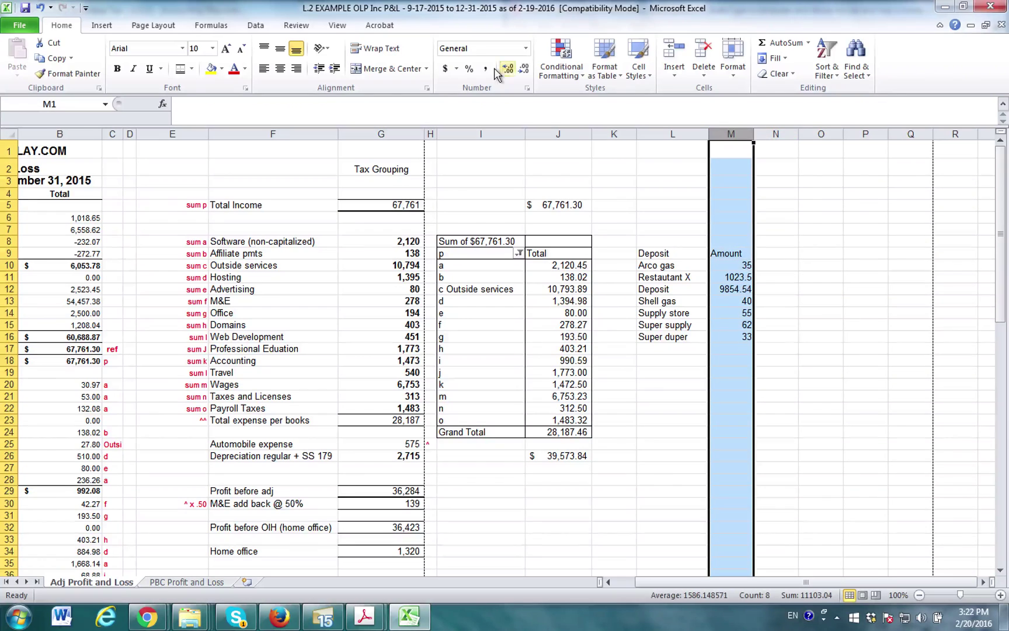
{"action": "left_click", "coordinate": [482, 70]}
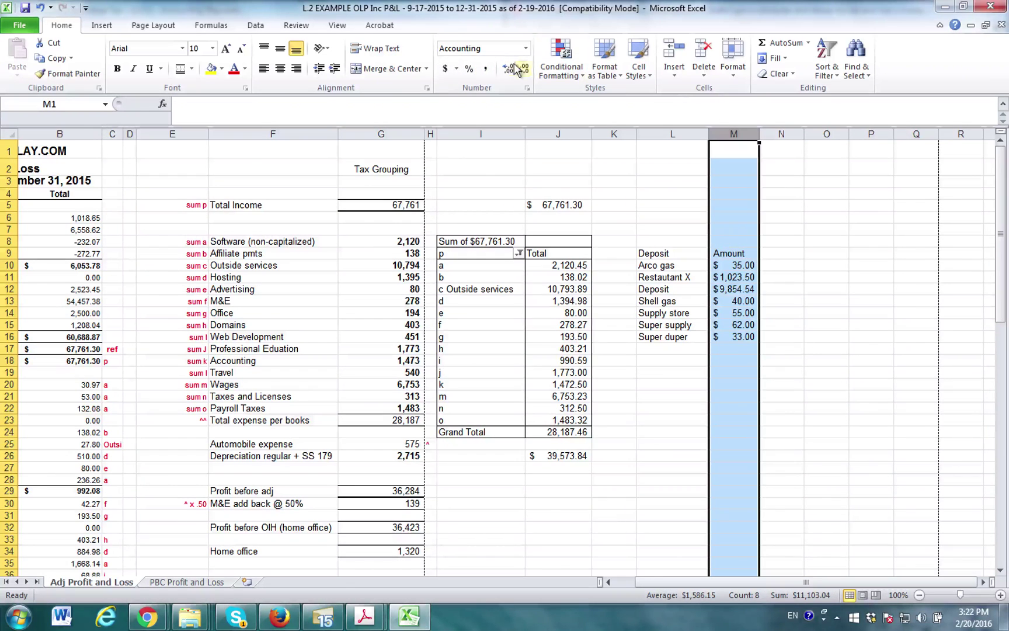
{"action": "left_click", "coordinate": [486, 69]}
{"action": "left_click", "coordinate": [770, 266]}
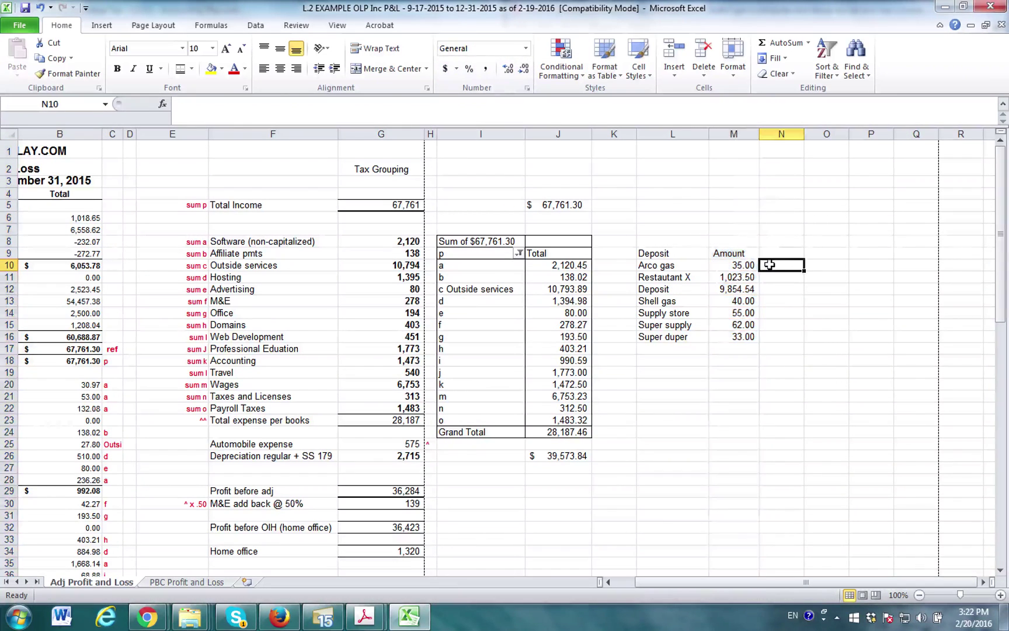
{"action": "left_click_drag", "start_coordinate": [777, 264], "coordinate": [776, 337]}
Label the entries Gas, M&E, Income, Gas and Supplies in N10:N14.
{"action": "left_click", "coordinate": [780, 268]}
{"action": "type", "text": "G"}
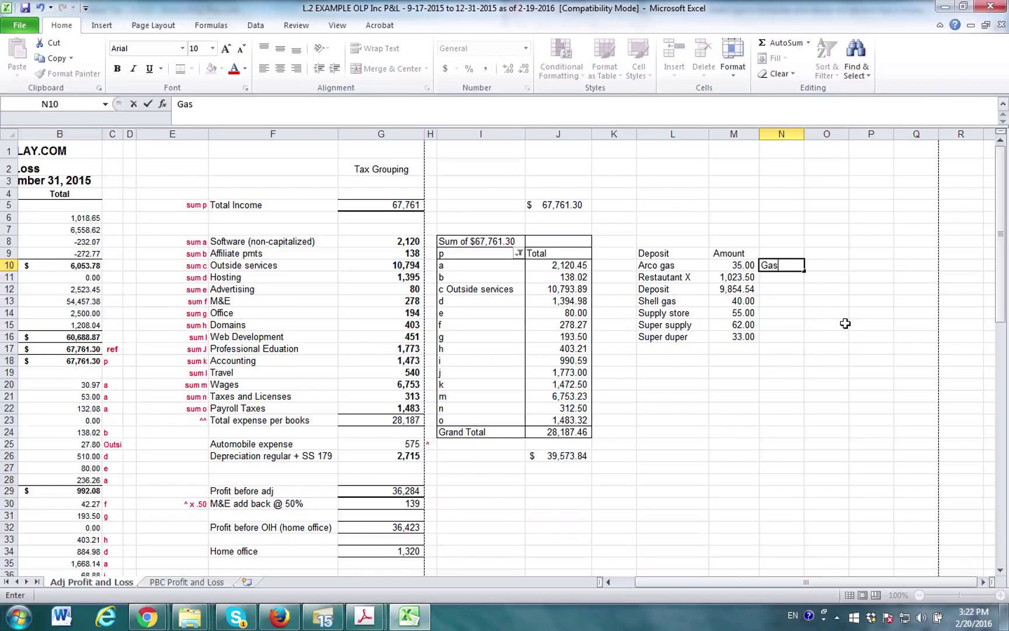
{"action": "type", "text": "as"}
{"action": "key", "text": "Return"}
{"action": "type", "text": "M&E"}
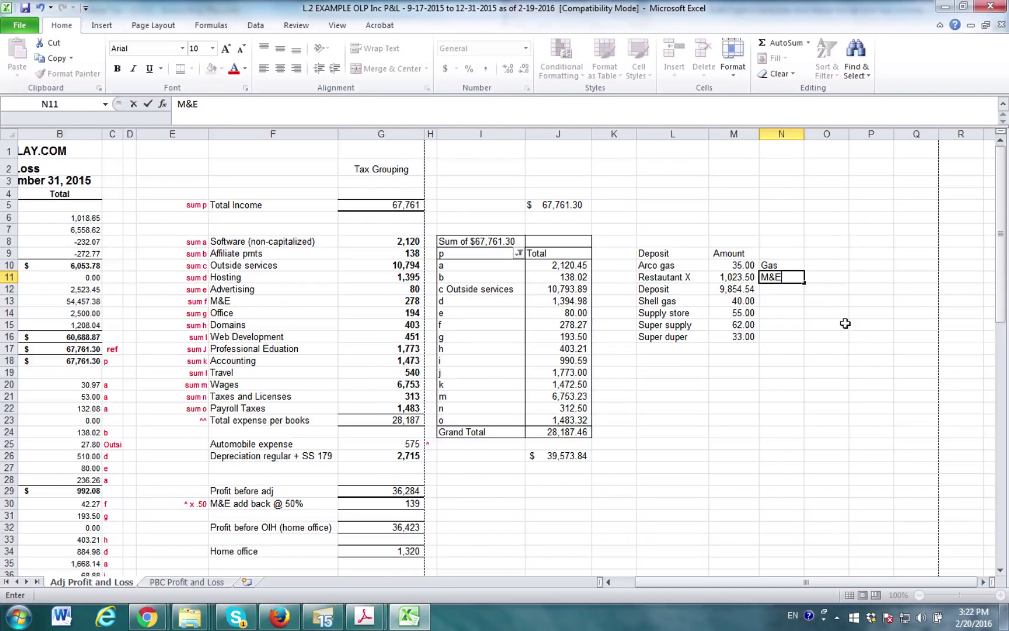
{"action": "key", "text": "Return"}
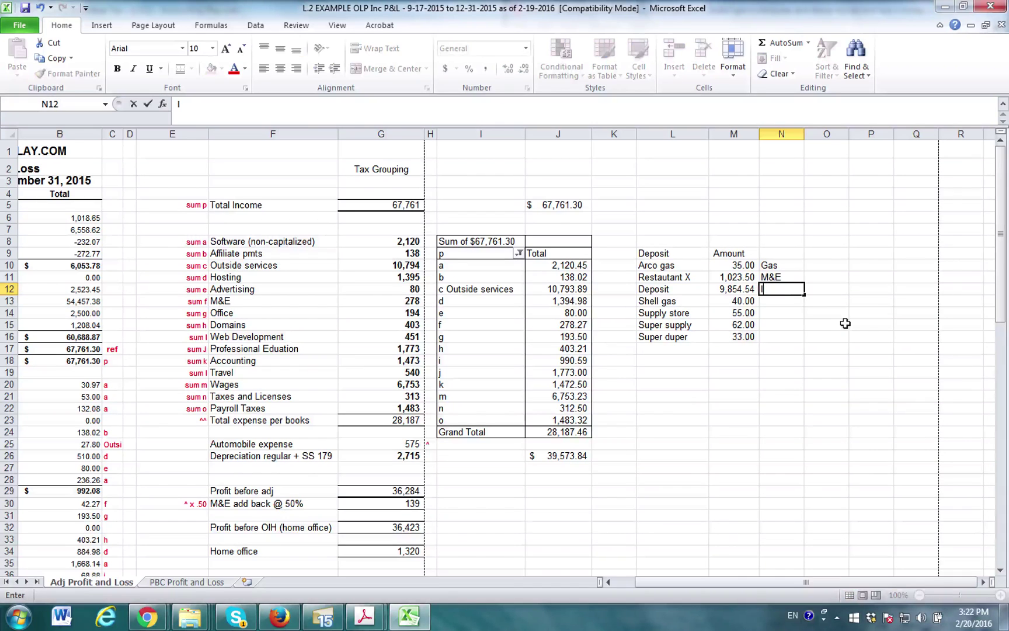
{"action": "type", "text": "Income"}
{"action": "key", "text": "Return"}
{"action": "type", "text": "Ga"}
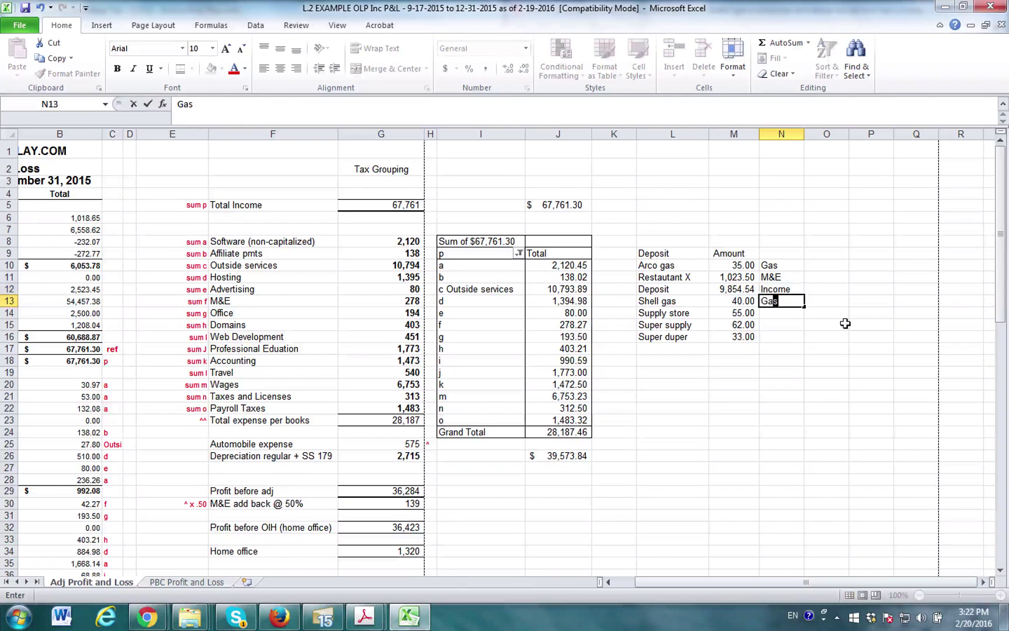
{"action": "key", "text": "Return"}
{"action": "type", "text": "Supplies"}
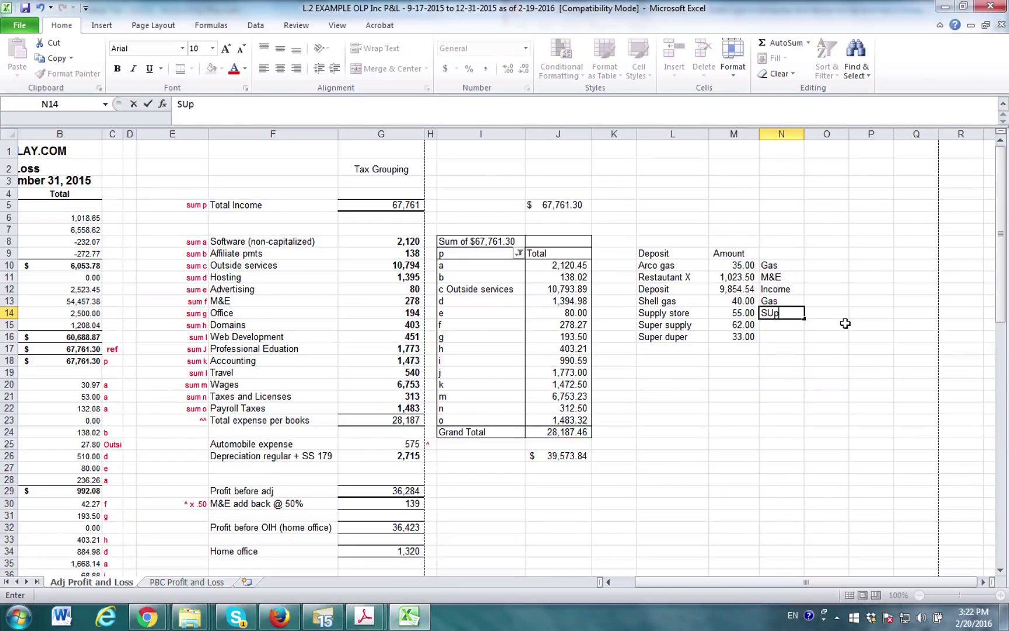
{"action": "key", "text": "Return"}
Copy Supplies into N15:N16 and add the Category heading in N9.
{"action": "key", "text": "Up"}
{"action": "key", "text": "ctrl+c"}
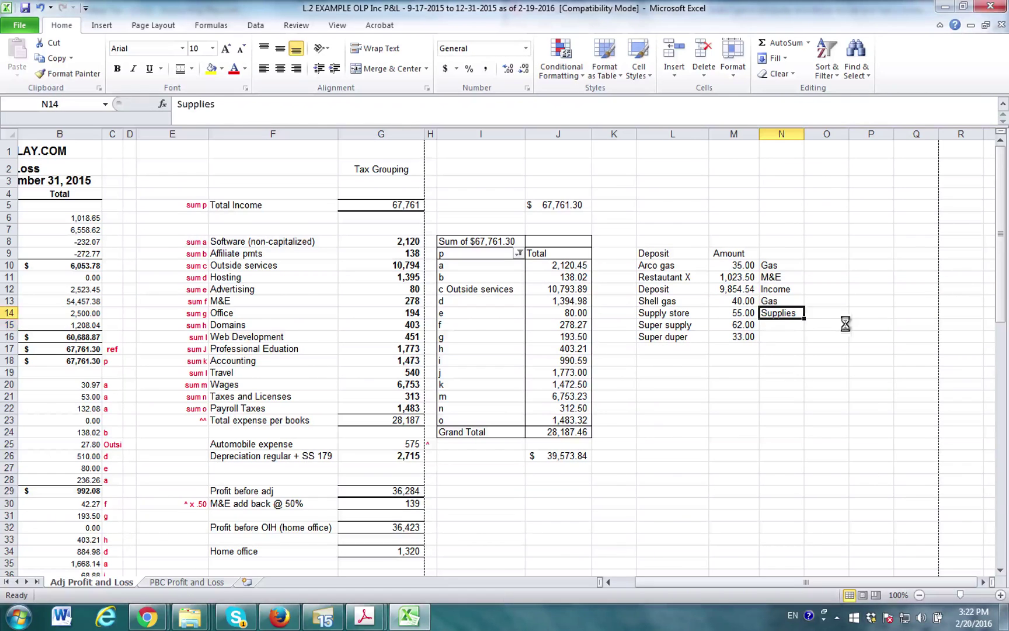
{"action": "key", "text": "Down"}
{"action": "key", "text": "ctrl+v"}
{"action": "key", "text": "Down"}
{"action": "key", "text": "ctrl+v"}
{"action": "key", "text": "Escape"}
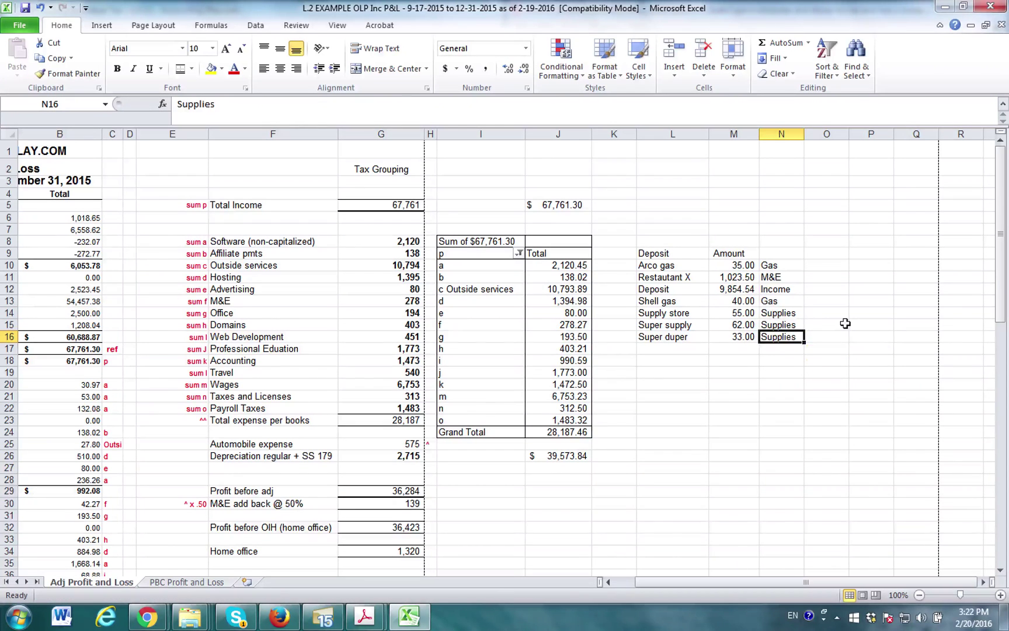
{"action": "key", "text": "Up"}
{"action": "key", "text": "Up"}
{"action": "key", "text": "Up"}
{"action": "key", "text": "Up"}
{"action": "key", "text": "Up"}
{"action": "key", "text": "Up"}
{"action": "key", "text": "Up"}
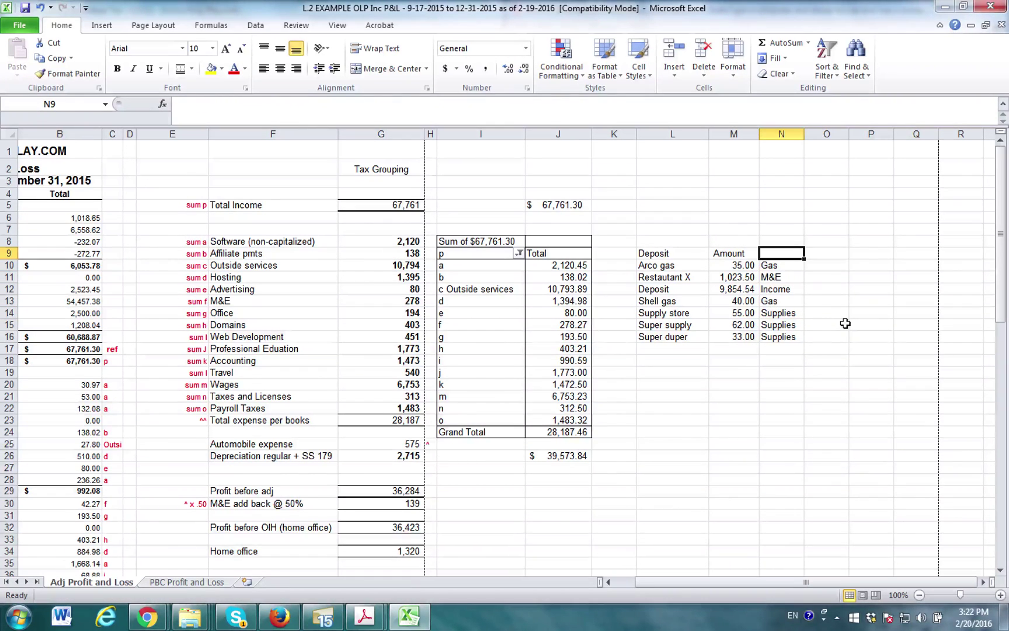
{"action": "type", "text": "X"}
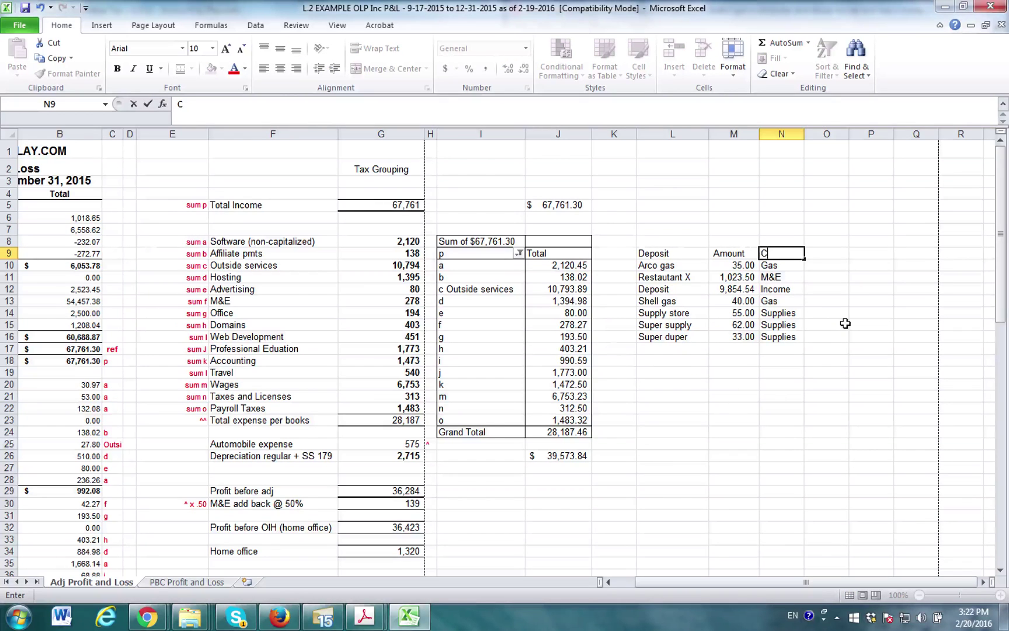
{"action": "type", "text": "ategory"}
{"action": "key", "text": "Return"}
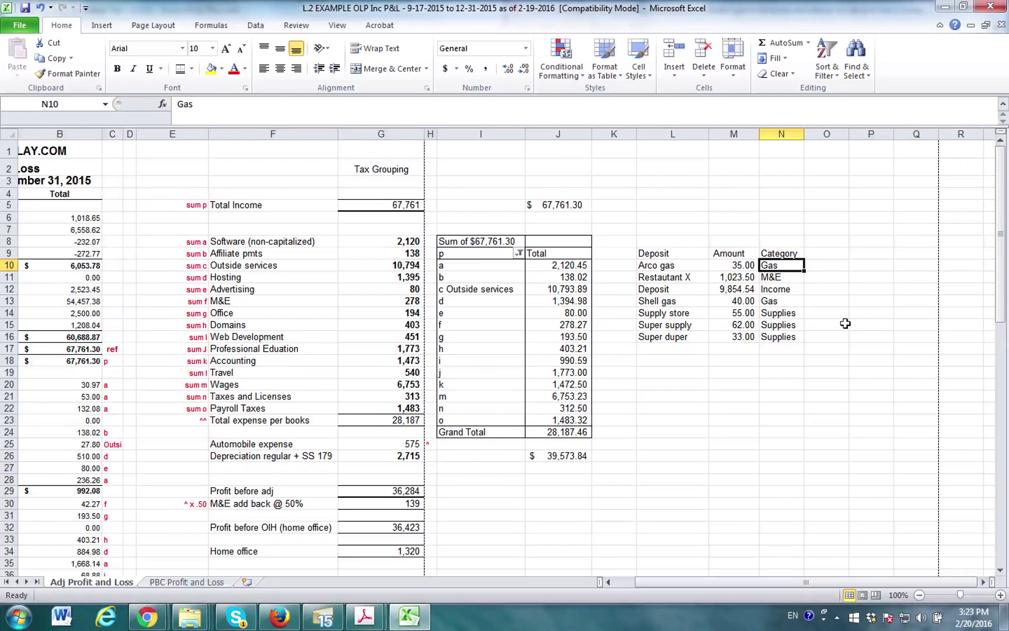
Select the L9:N16 bank-entry table and choose P9 as the summary location.
{"action": "left_click_drag", "start_coordinate": [681, 255], "coordinate": [788, 350]}
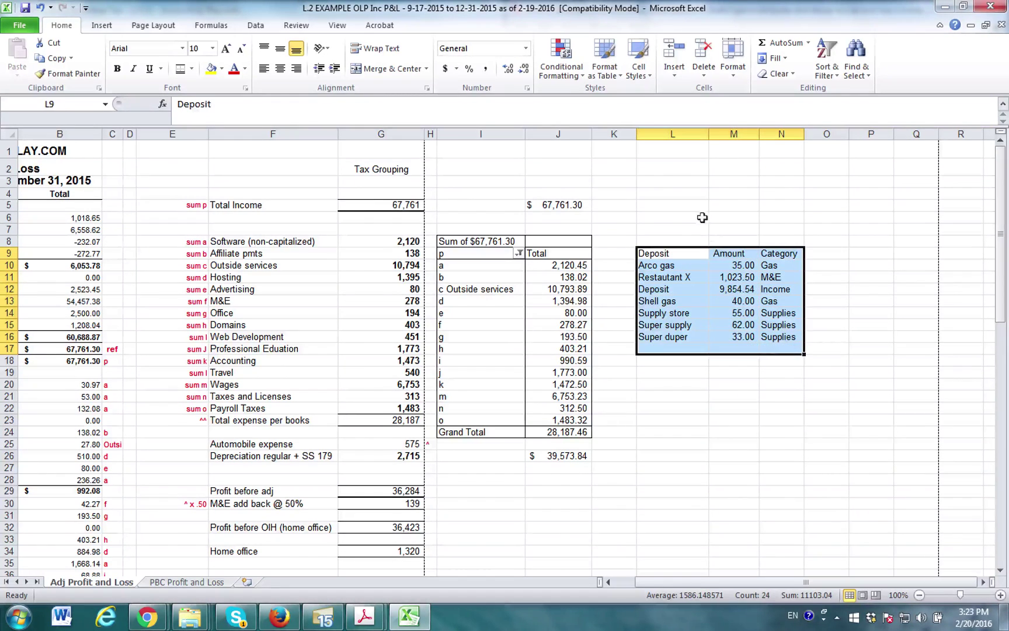
{"action": "scroll", "coordinate": [713, 332], "scroll_direction": "down", "scroll_amount": 14}
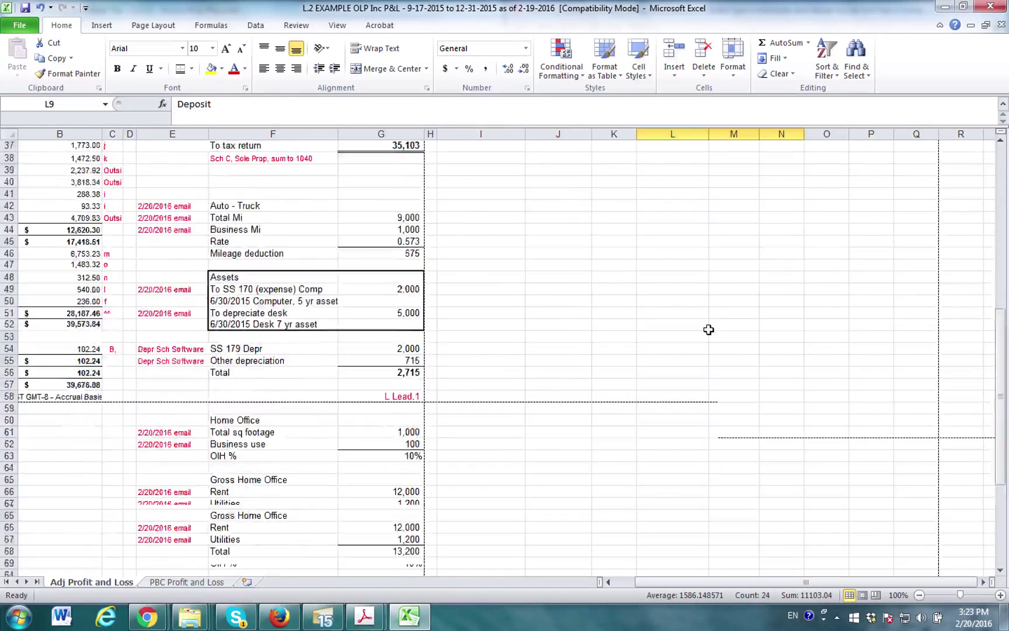
{"action": "scroll", "coordinate": [710, 331], "scroll_direction": "up", "scroll_amount": 14}
{"action": "left_click", "coordinate": [870, 253]}
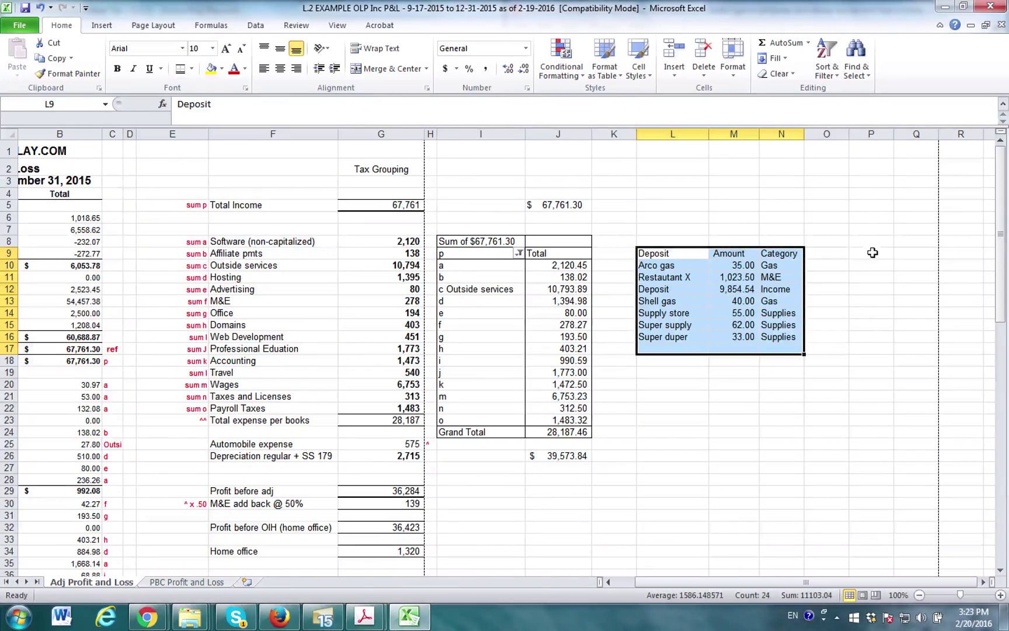
{"action": "left_click", "coordinate": [981, 582]}
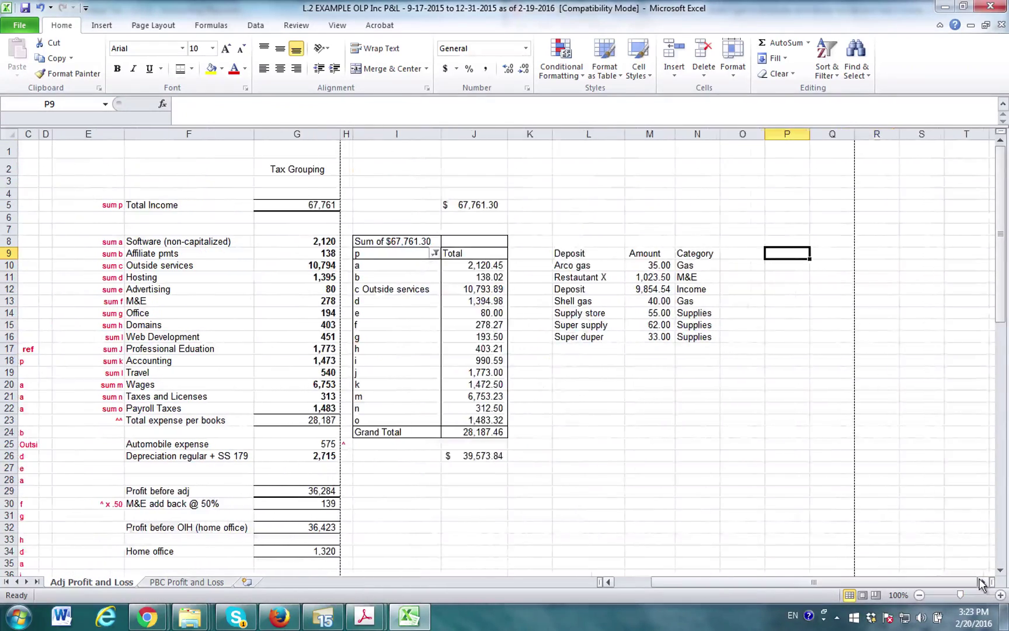
{"action": "left_click", "coordinate": [981, 582]}
{"action": "left_click", "coordinate": [981, 582]}
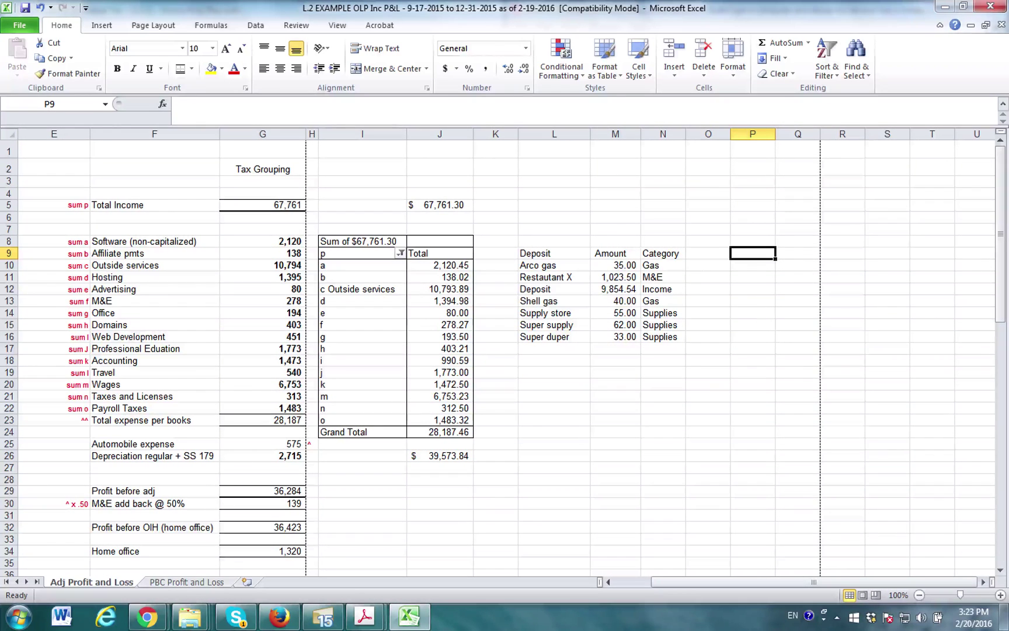
Insert a PivotTable from L9:N16 placed at P9.
{"action": "left_click", "coordinate": [100, 25]}
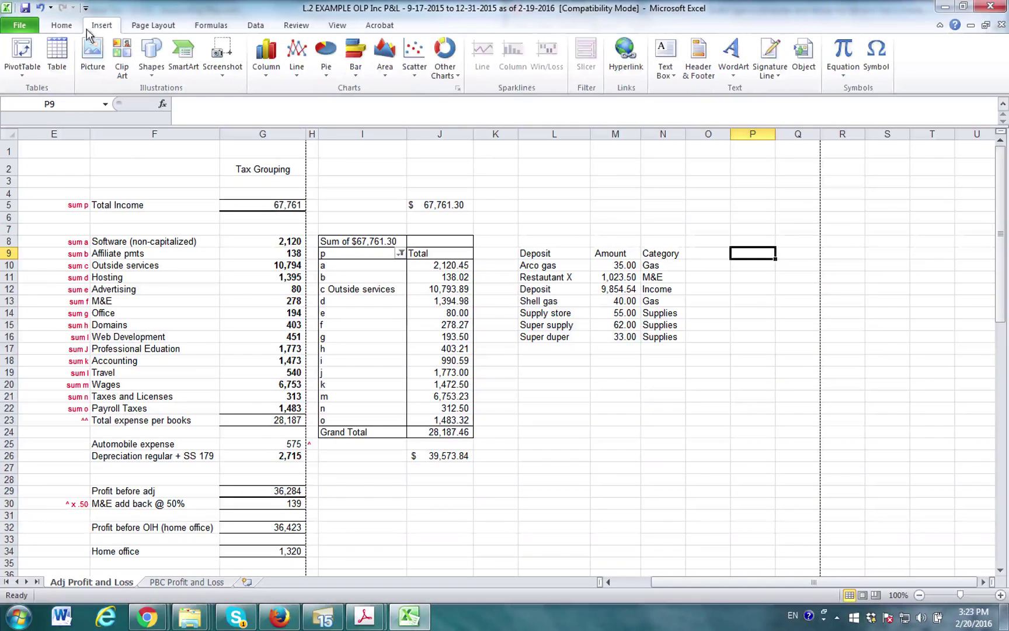
{"action": "left_click", "coordinate": [22, 55]}
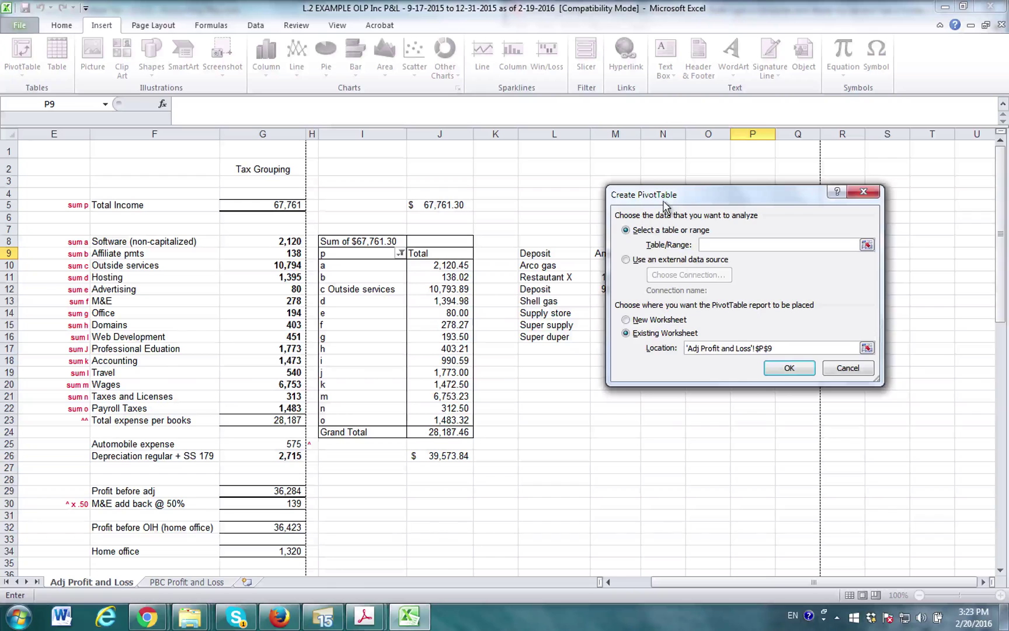
{"action": "left_click_drag", "start_coordinate": [666, 195], "coordinate": [820, 171]}
{"action": "left_click_drag", "start_coordinate": [560, 255], "coordinate": [654, 337]}
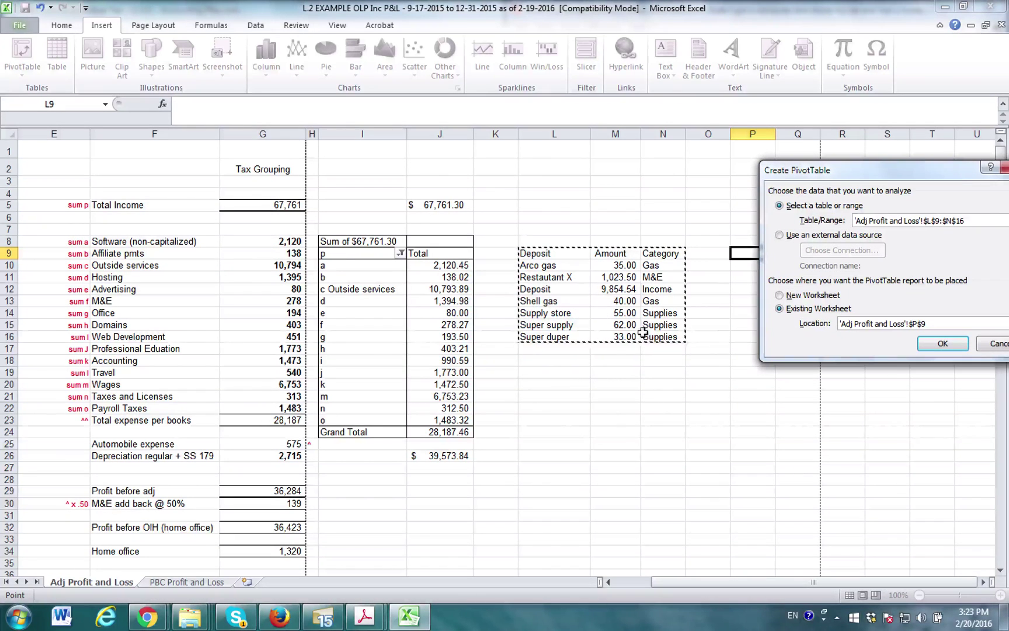
{"action": "left_click", "coordinate": [940, 346]}
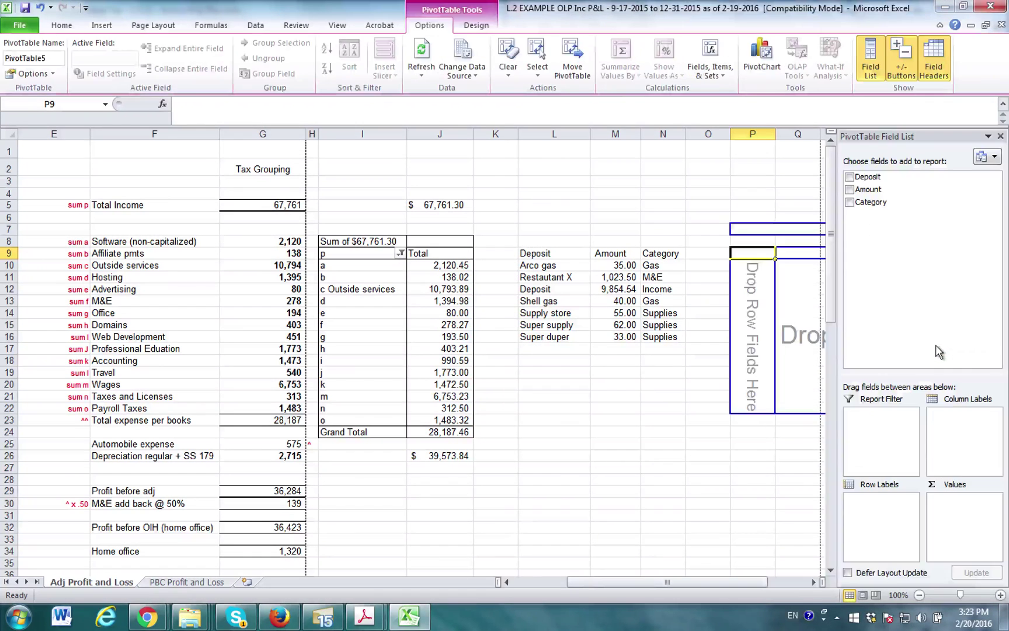
Add Deposit and Category as pivot rows with Sum of Amount as values.
{"action": "left_click", "coordinate": [850, 177]}
{"action": "left_click", "coordinate": [850, 189]}
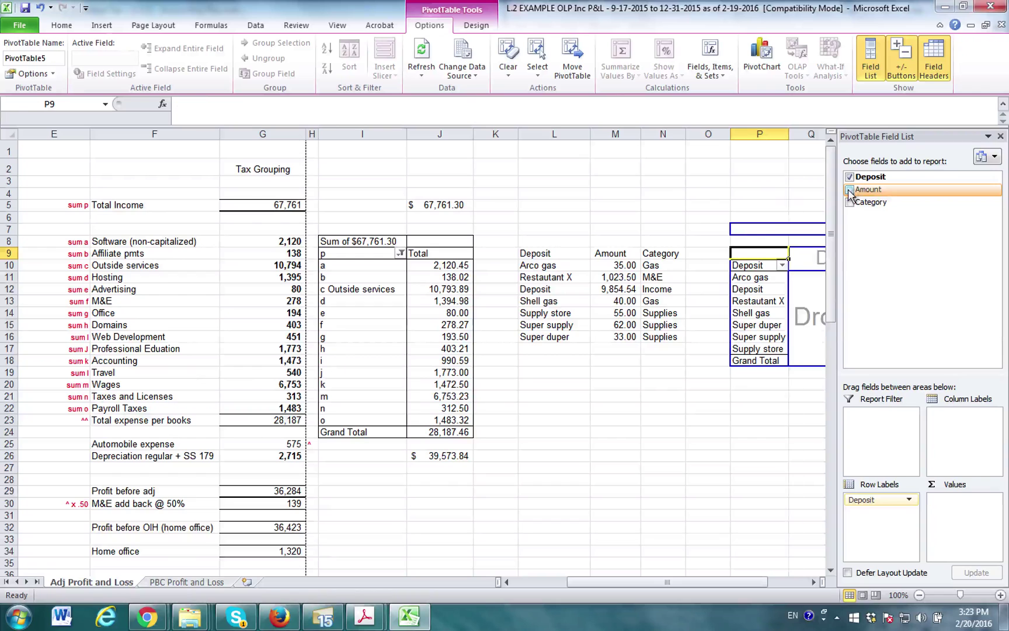
{"action": "left_click", "coordinate": [851, 202]}
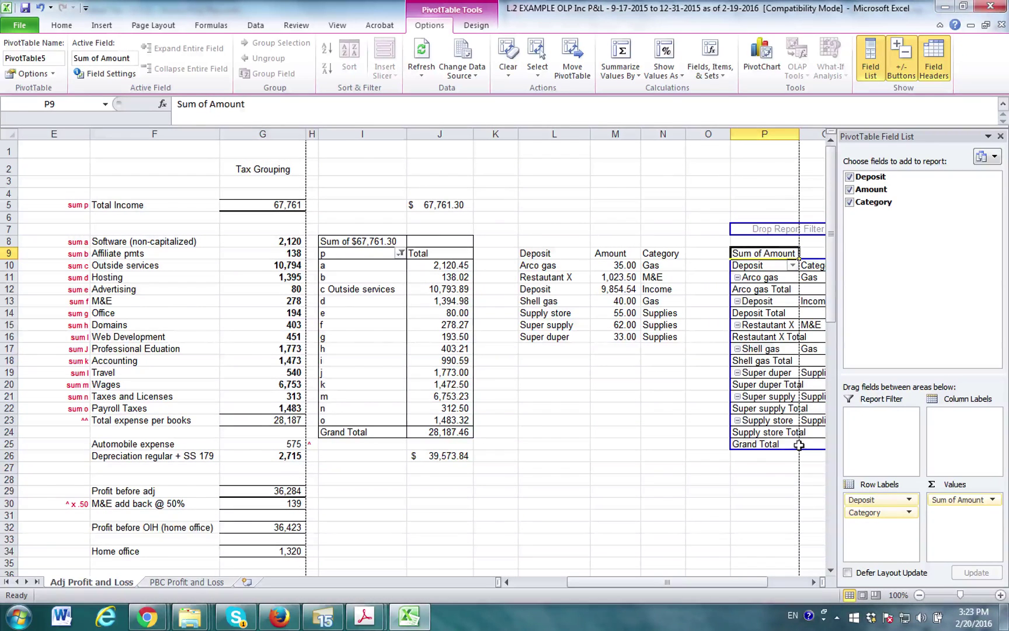
{"action": "left_click_drag", "start_coordinate": [768, 581], "coordinate": [787, 581]}
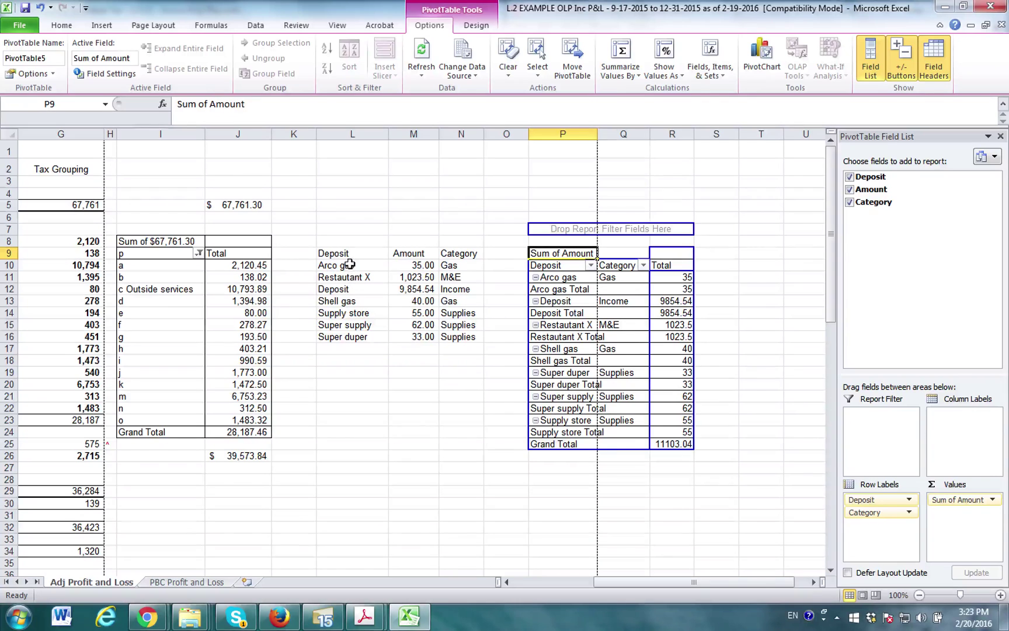
{"action": "left_click_drag", "start_coordinate": [349, 264], "coordinate": [346, 332]}
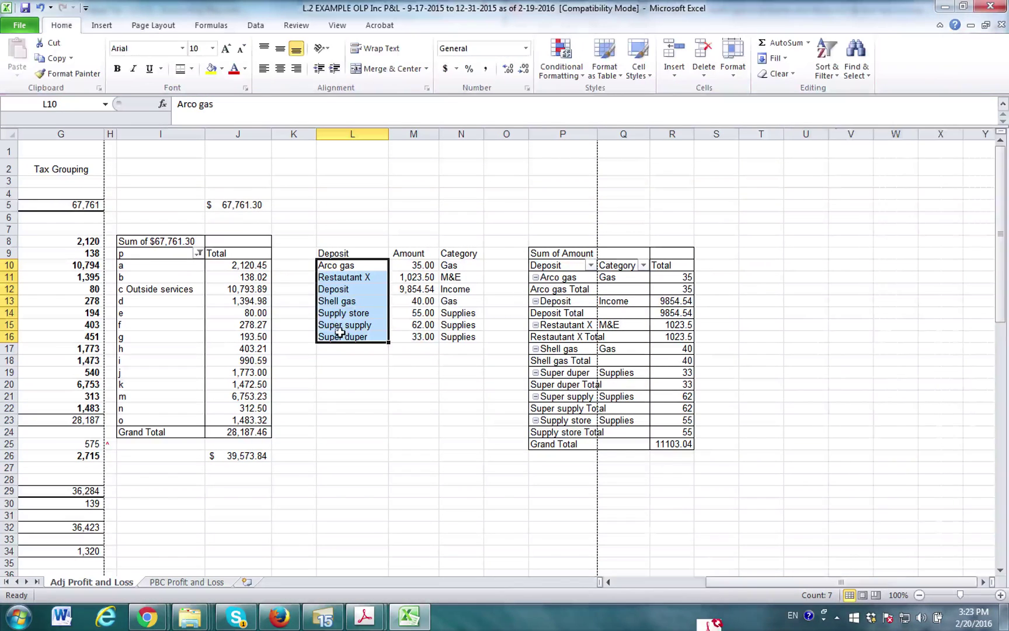
Remove Deposit from Row Labels and re-add it beneath Category to nest deposits per category.
{"action": "left_click", "coordinate": [637, 326]}
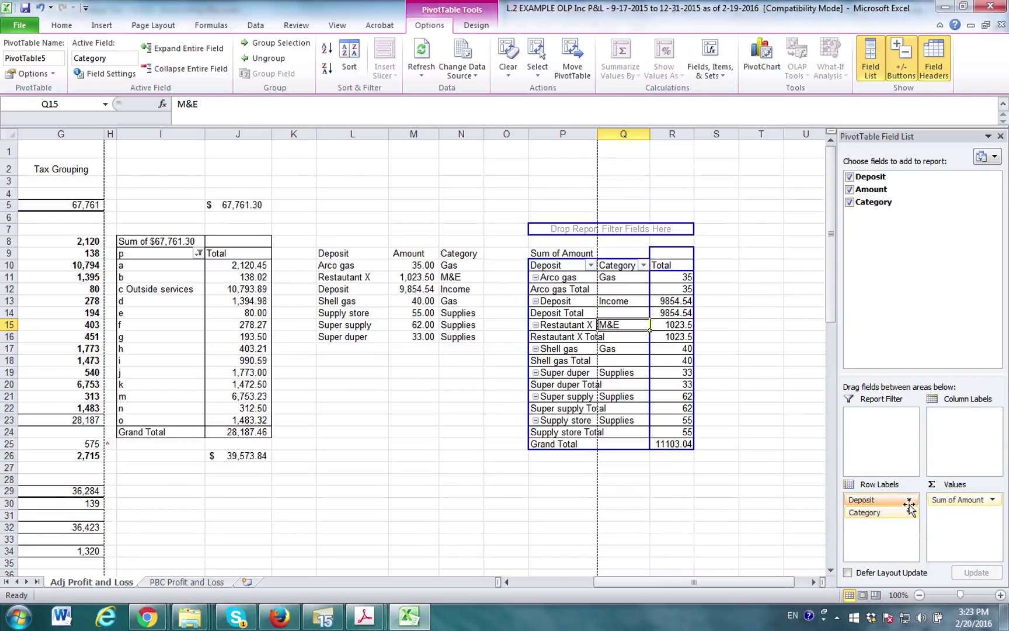
{"action": "left_click", "coordinate": [910, 501]}
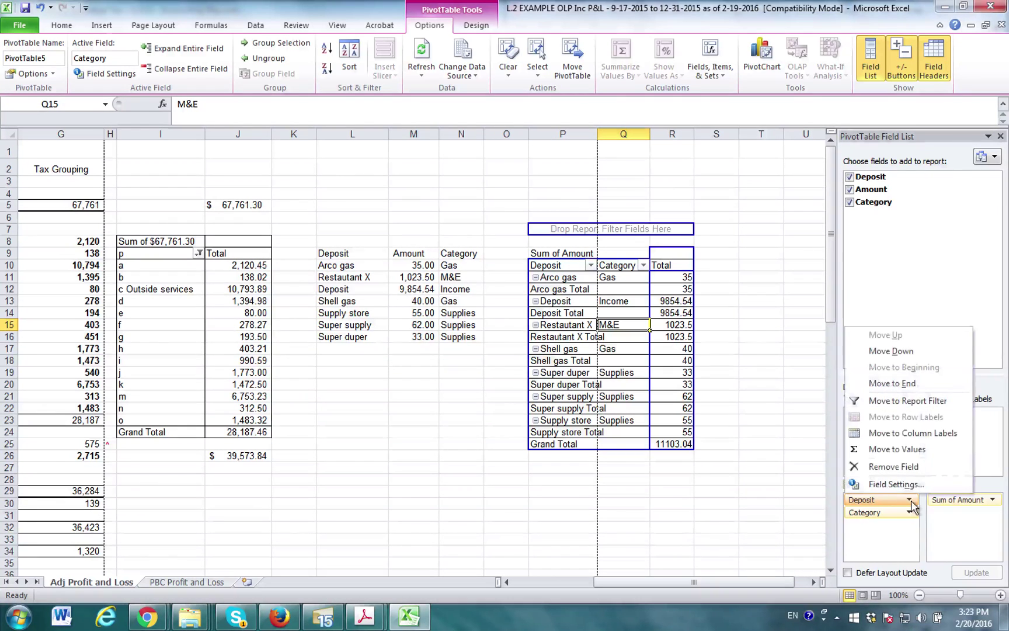
{"action": "left_click", "coordinate": [906, 466]}
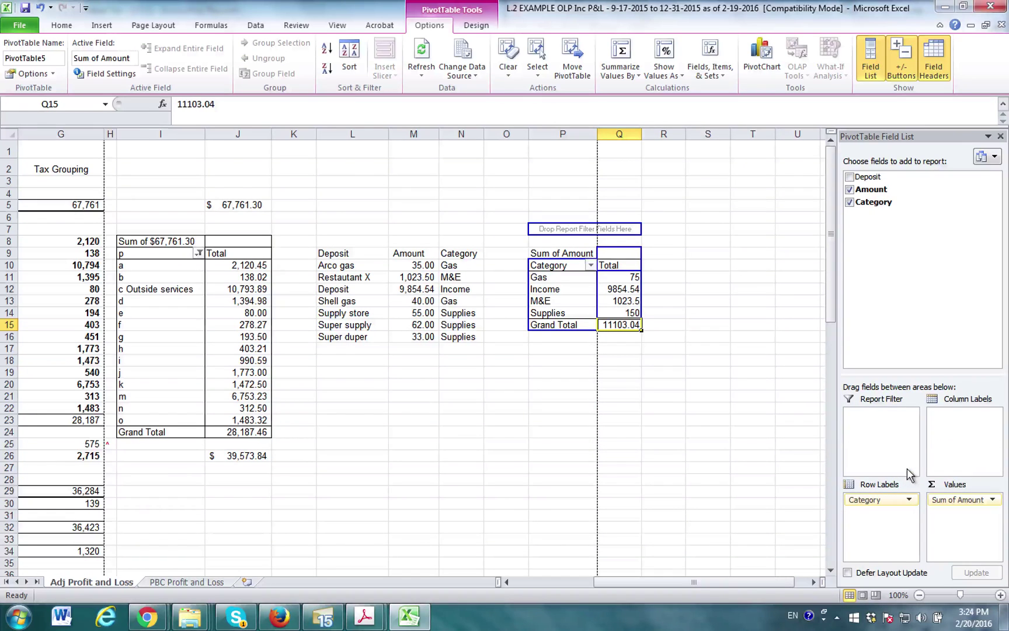
{"action": "left_click", "coordinate": [854, 181]}
{"action": "left_click", "coordinate": [854, 181]}
{"action": "left_click", "coordinate": [850, 177]}
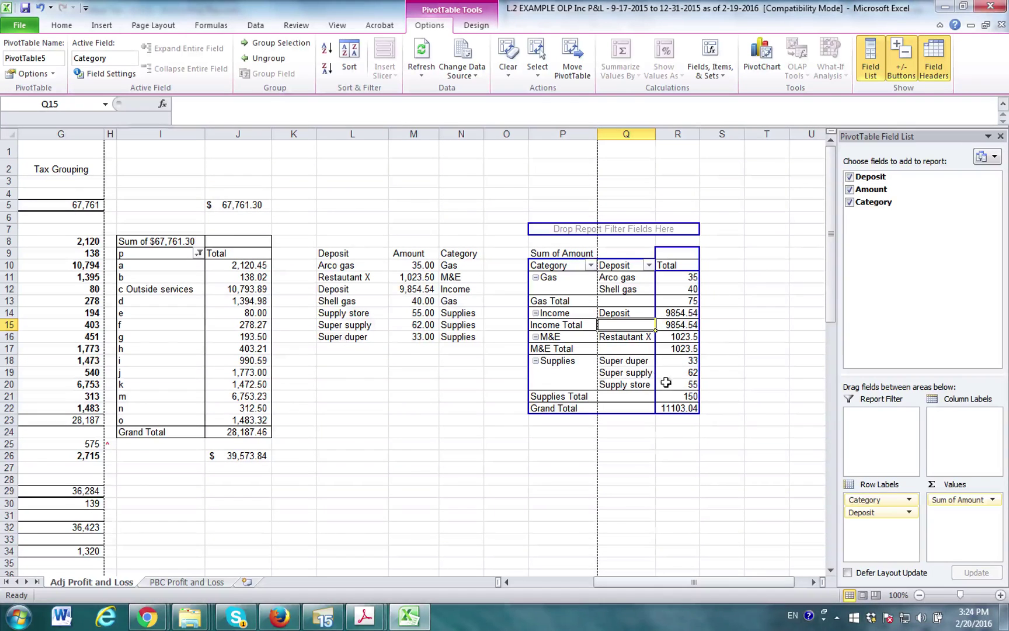
Set Sum of Amount's number format to Accounting with Symbol None.
{"action": "left_click", "coordinate": [995, 500]}
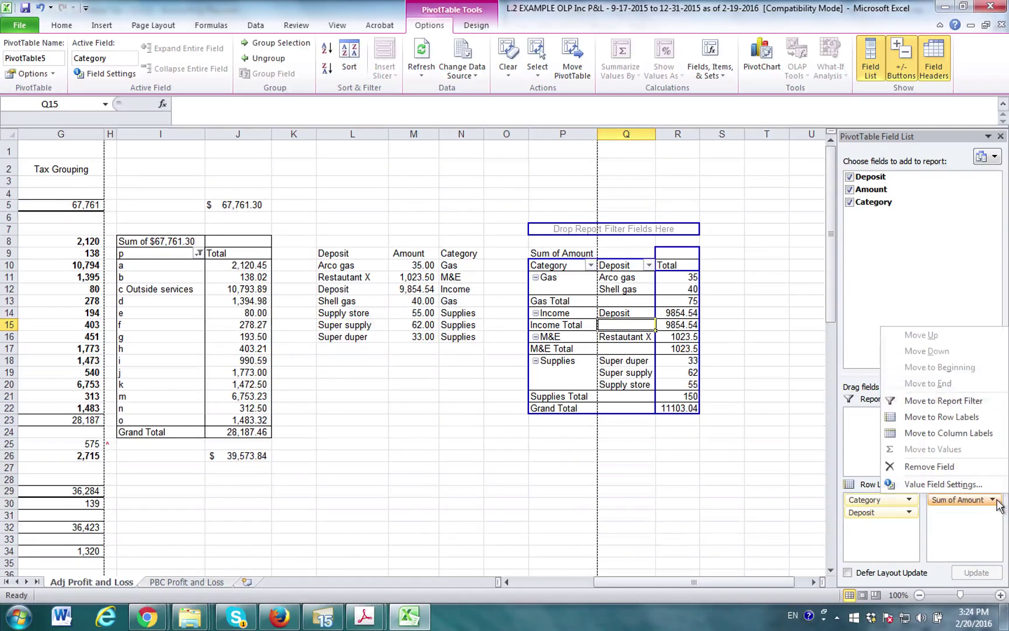
{"action": "left_click", "coordinate": [953, 482]}
{"action": "left_click", "coordinate": [818, 358]}
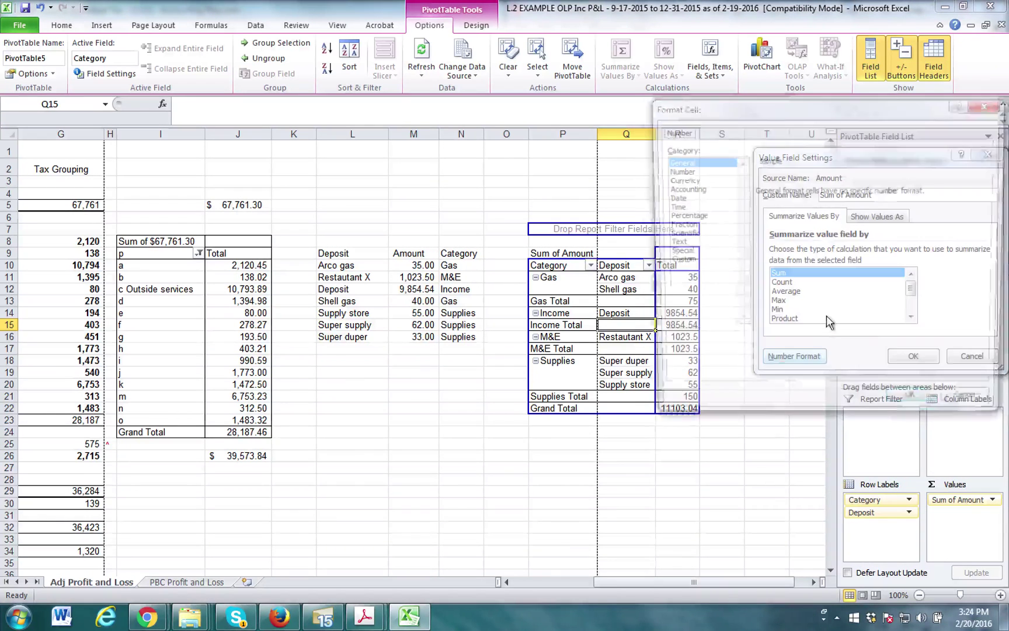
{"action": "key", "text": "Down"}
{"action": "key", "text": "Down"}
{"action": "key", "text": "Down"}
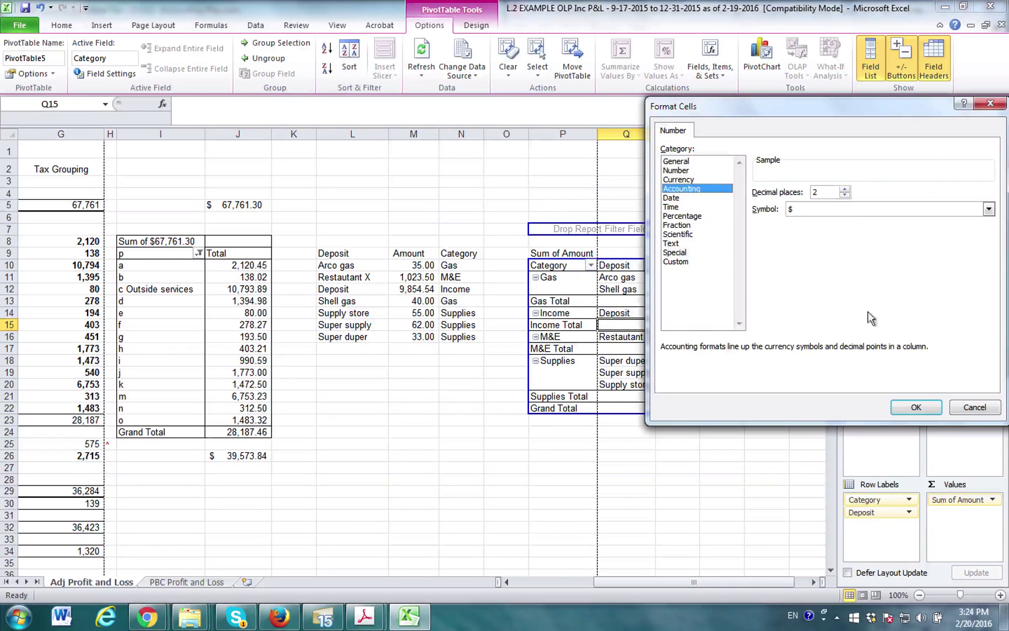
{"action": "left_click", "coordinate": [989, 209]}
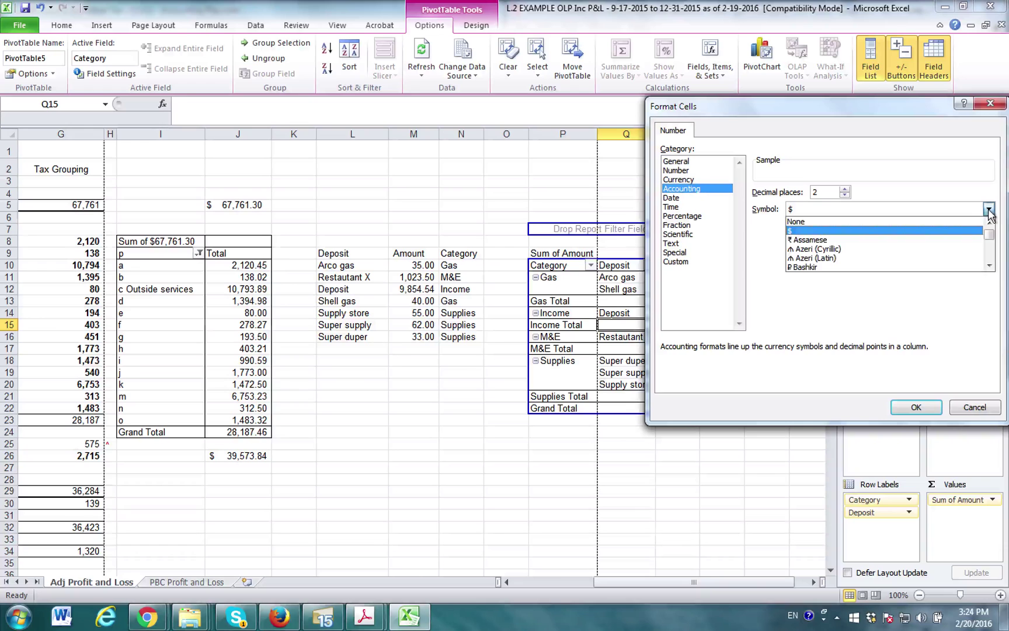
{"action": "left_click", "coordinate": [866, 222]}
{"action": "left_click", "coordinate": [918, 408]}
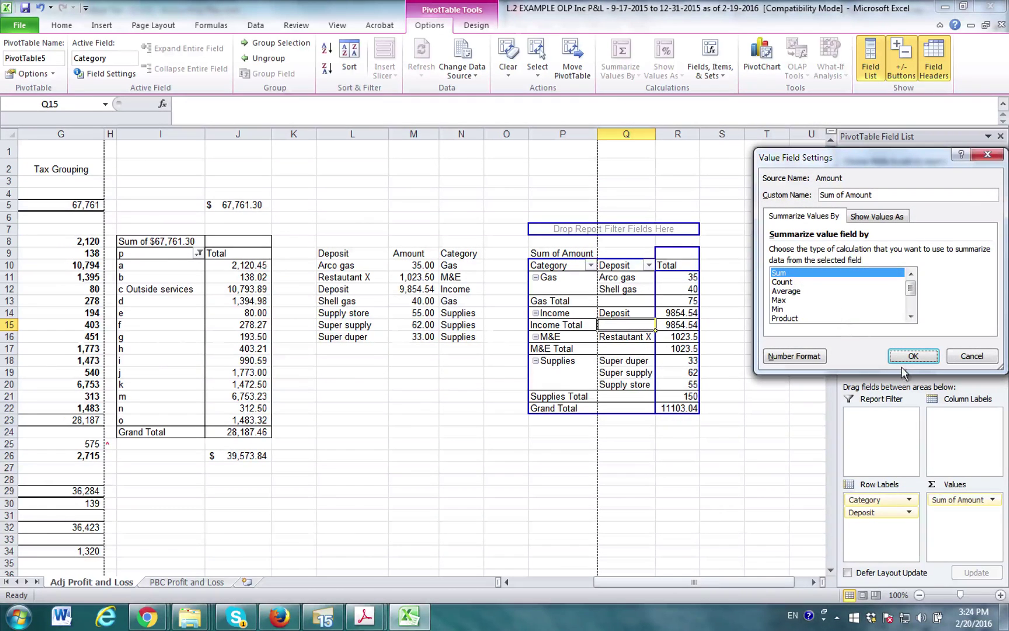
{"action": "left_click", "coordinate": [910, 358]}
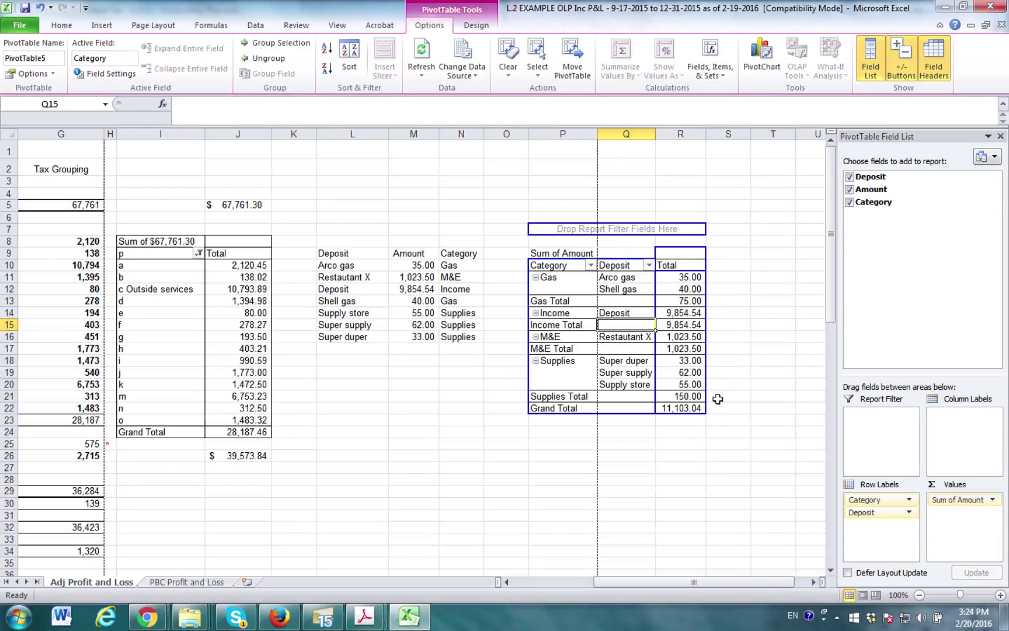
Click through the pivot cells to check the formatted totals, such as Grand Total 11,103.04.
{"action": "left_click", "coordinate": [754, 375]}
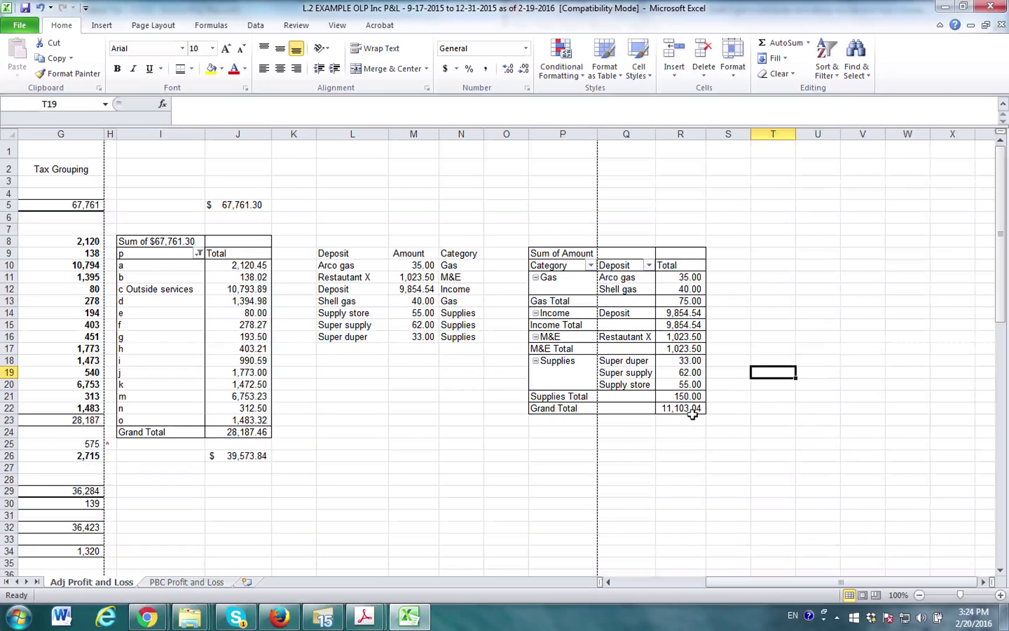
{"action": "left_click", "coordinate": [687, 410]}
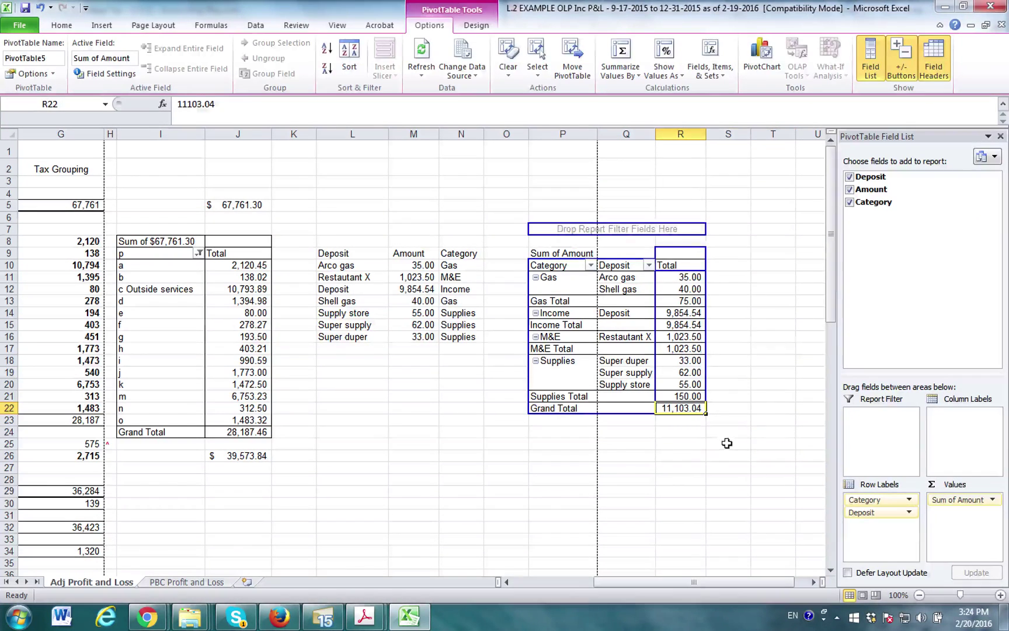
{"action": "left_click", "coordinate": [727, 444]}
{"action": "left_click", "coordinate": [722, 314]}
{"action": "left_click", "coordinate": [720, 300]}
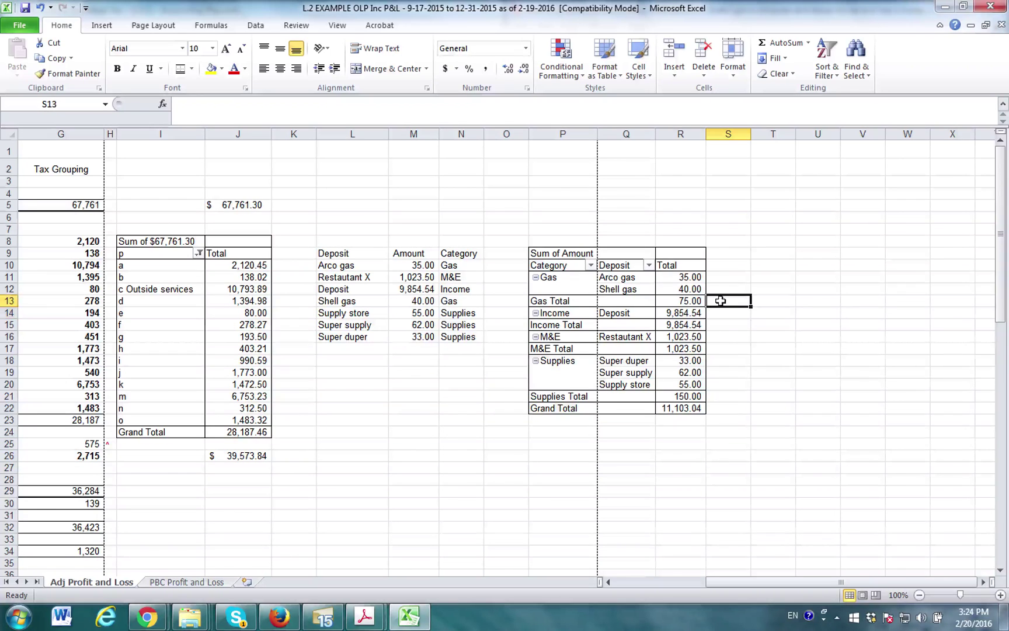
{"action": "left_click", "coordinate": [720, 348]}
{"action": "left_click", "coordinate": [708, 420]}
{"action": "left_click", "coordinate": [628, 327]}
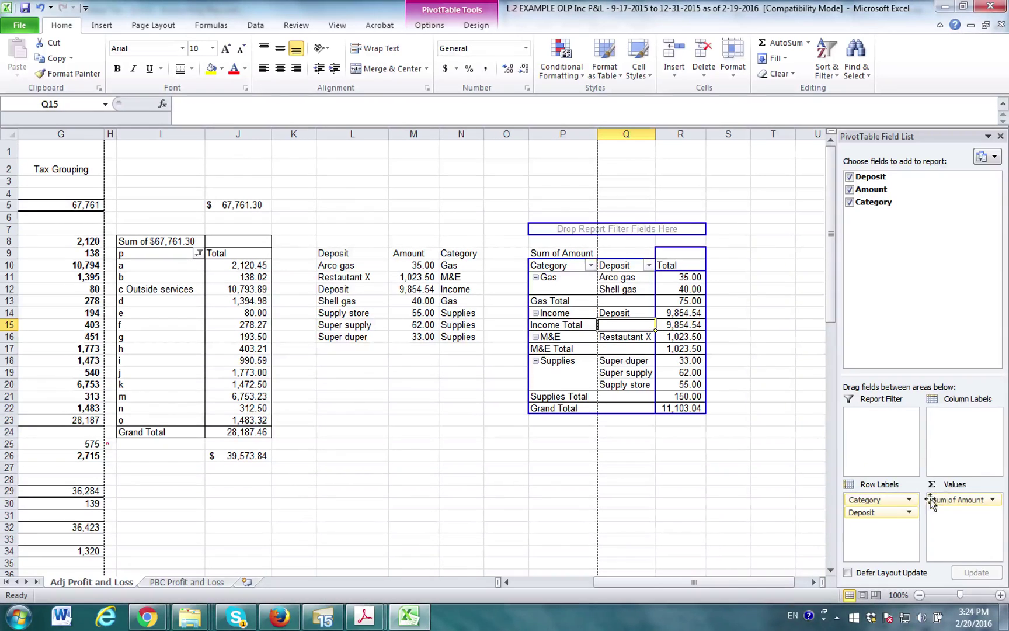
Remove Deposit from the pivot and paste a copy of the whole pivot at P20.
{"action": "left_click", "coordinate": [850, 177]}
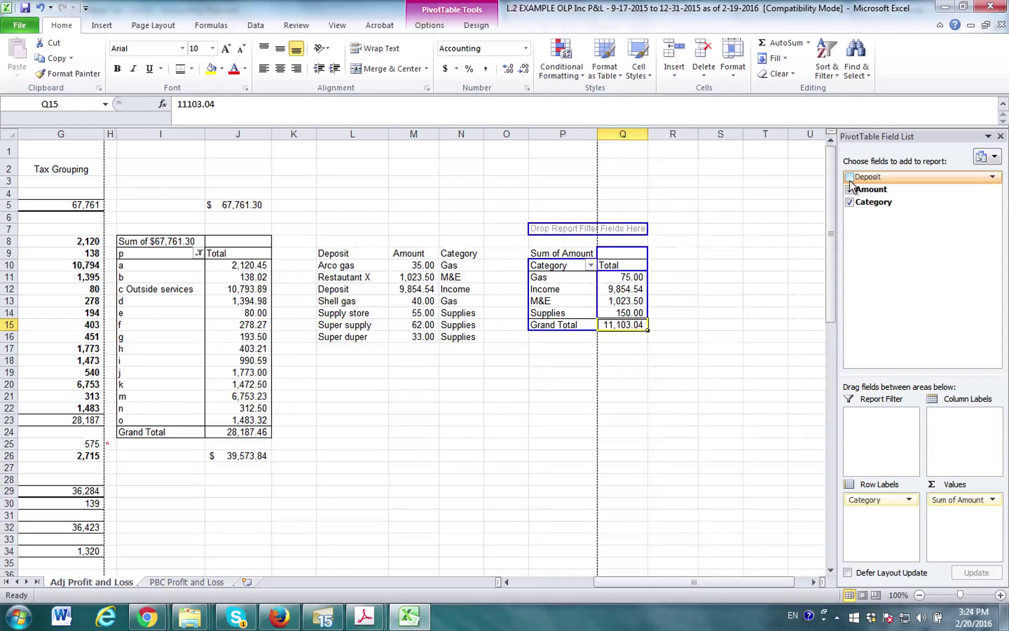
{"action": "left_click", "coordinate": [642, 357]}
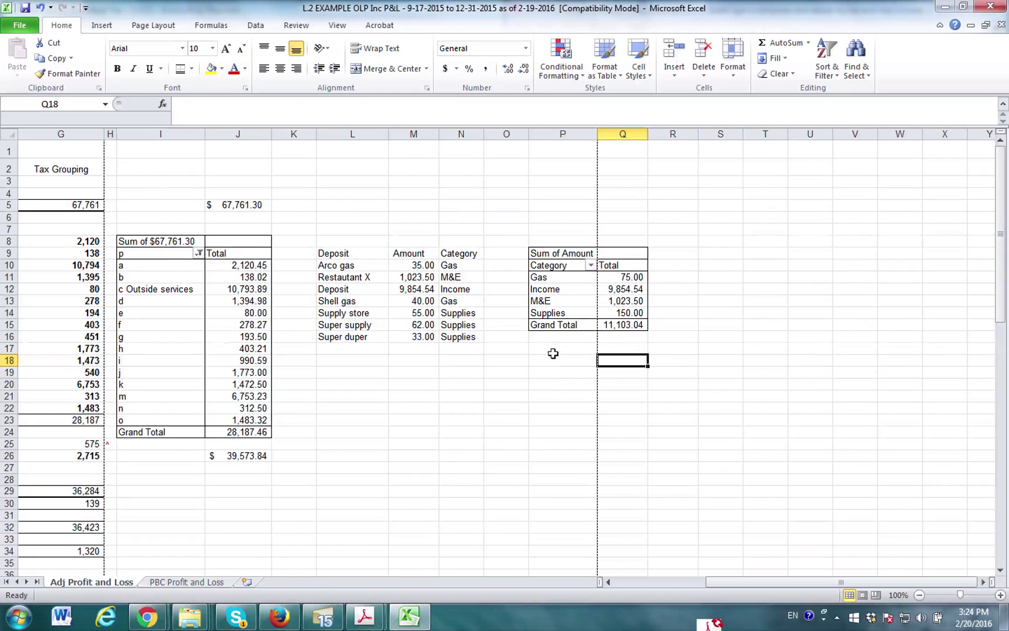
{"action": "left_click", "coordinate": [552, 245]}
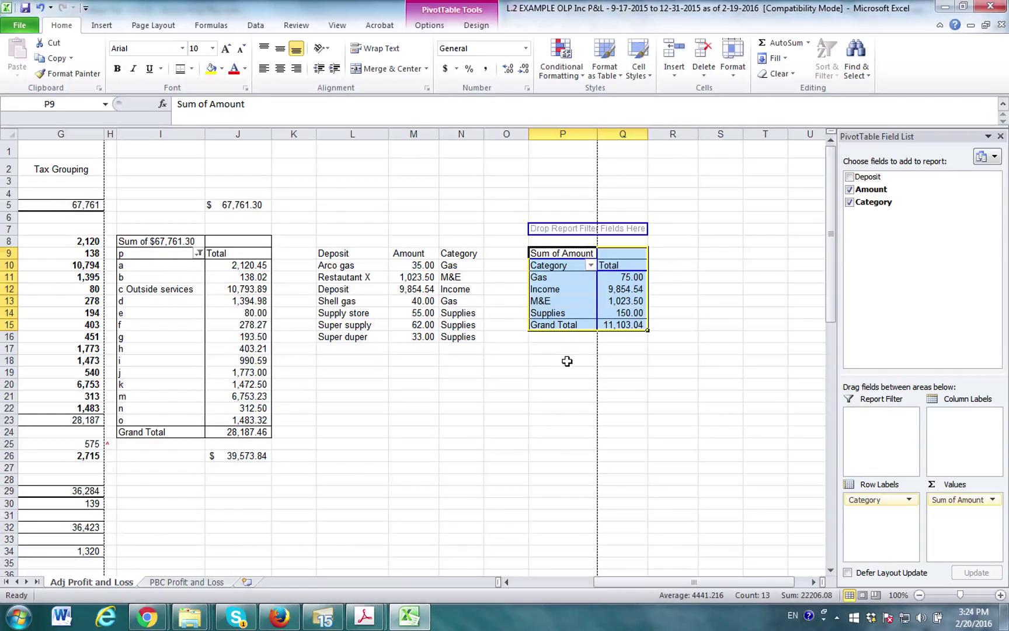
{"action": "key", "text": "ctrl+c"}
{"action": "left_click", "coordinate": [562, 383]}
{"action": "key", "text": "ctrl+v"}
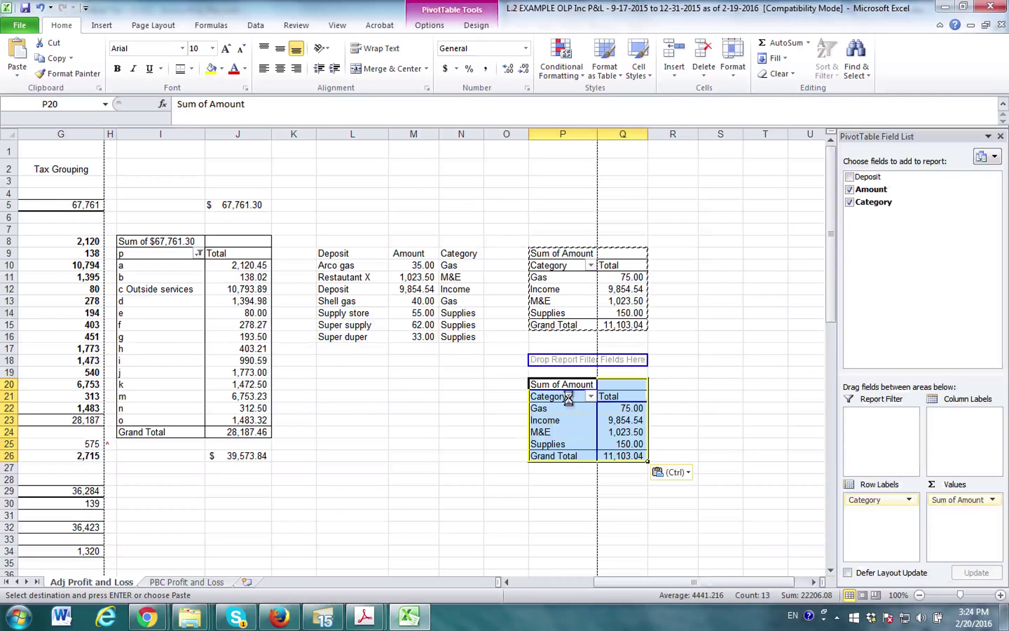
Return to the original pivot and open the Category field settings from the Income row.
{"action": "left_click", "coordinate": [561, 338]}
{"action": "left_click", "coordinate": [671, 372]}
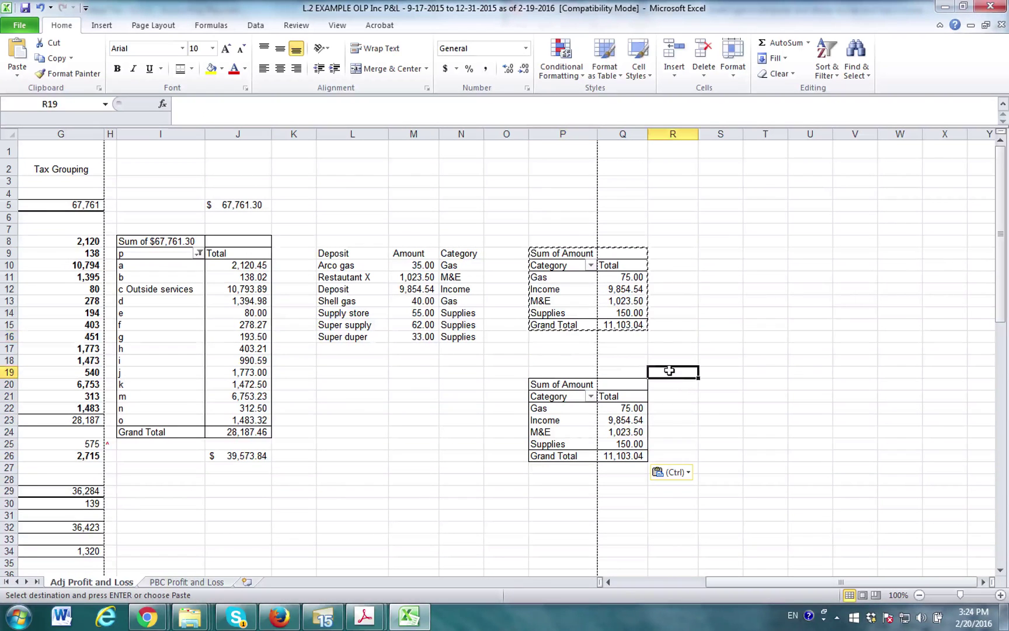
{"action": "left_click", "coordinate": [610, 289]}
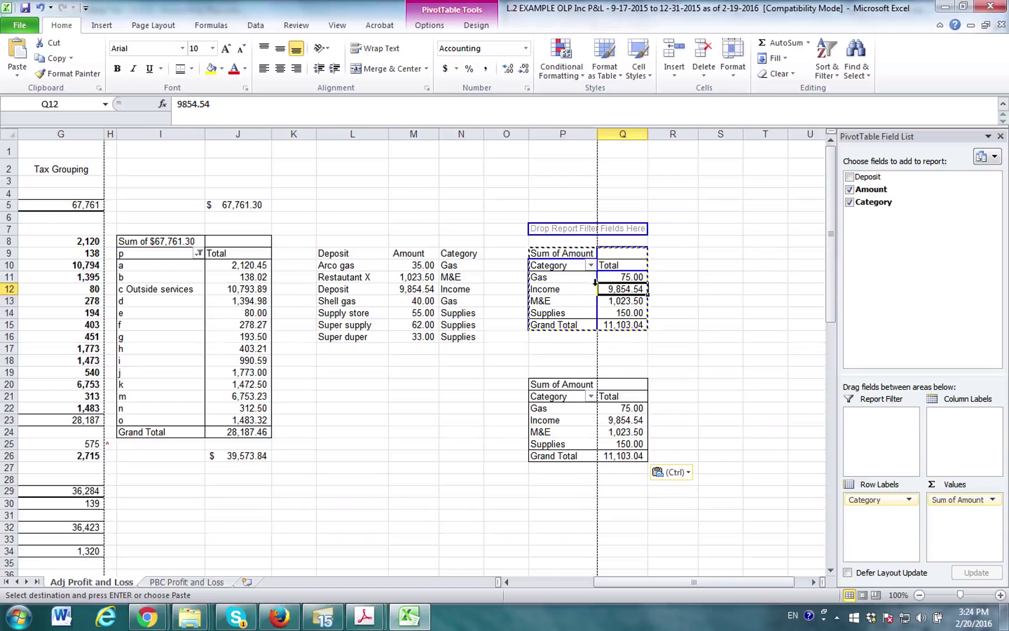
{"action": "right_click", "coordinate": [576, 289]}
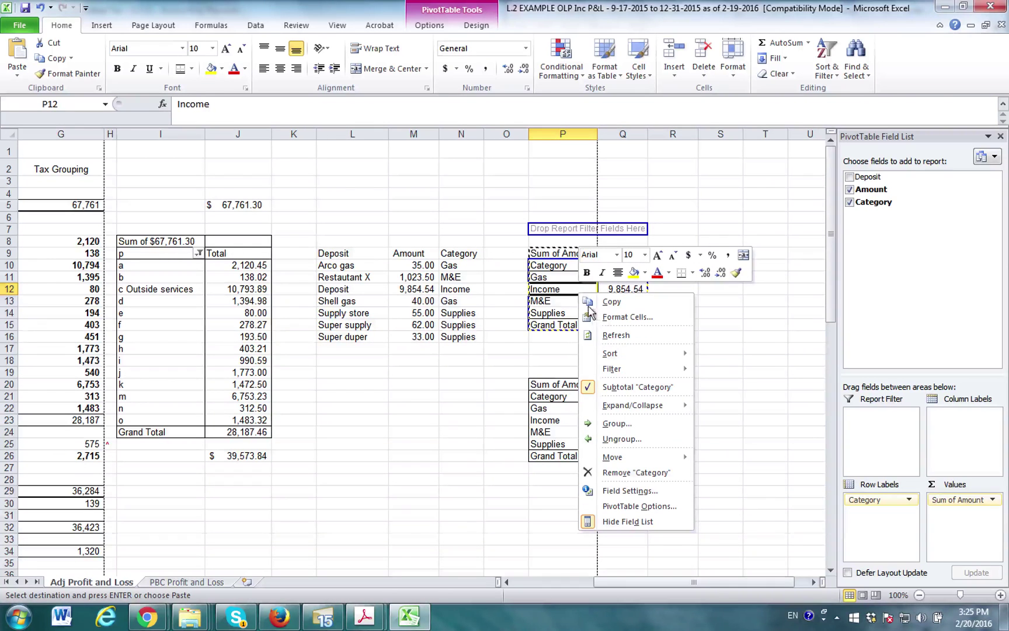
{"action": "left_click", "coordinate": [642, 492]}
Filter the upper pivot's Category to Income only and widen column Q for the total.
{"action": "key", "text": "Escape"}
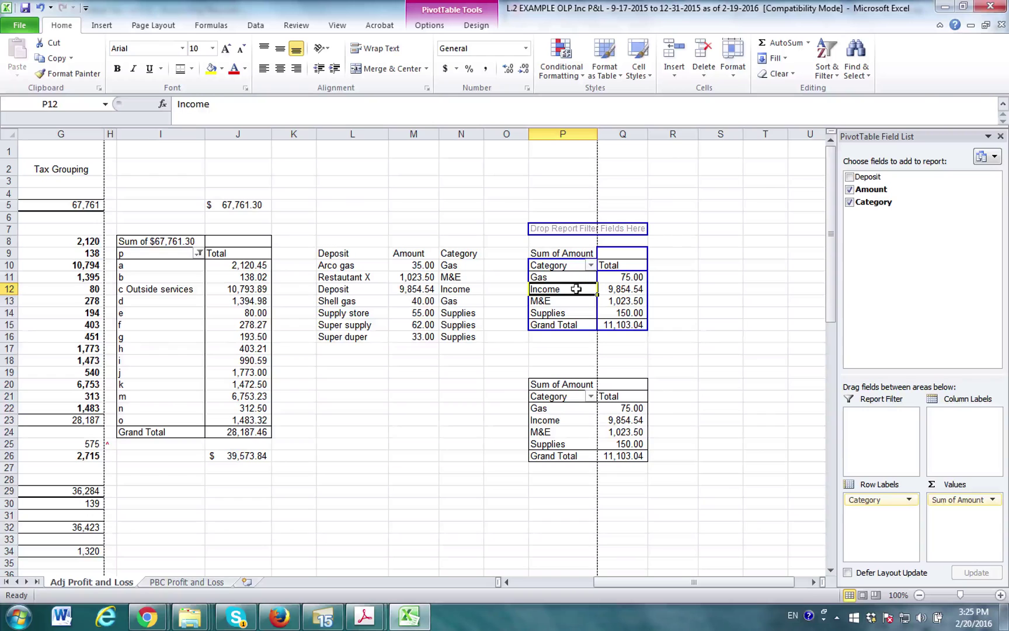
{"action": "left_click", "coordinate": [591, 266]}
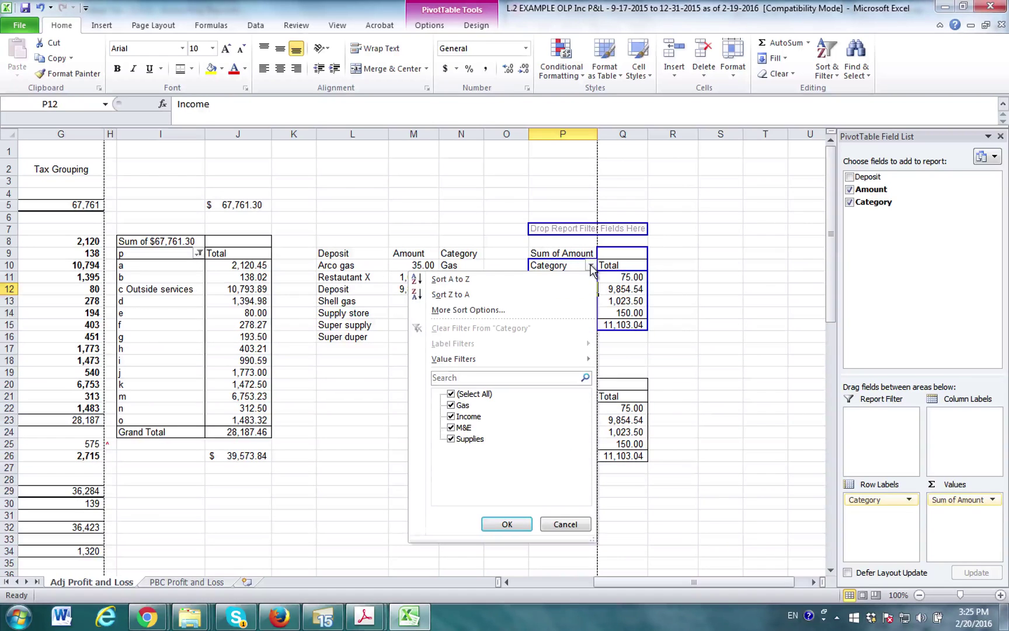
{"action": "left_click", "coordinate": [451, 406]}
{"action": "left_click", "coordinate": [452, 415]}
{"action": "key", "text": "Down"}
{"action": "key", "text": "space"}
{"action": "key", "text": "Down"}
{"action": "key", "text": "space"}
{"action": "left_click", "coordinate": [452, 416]}
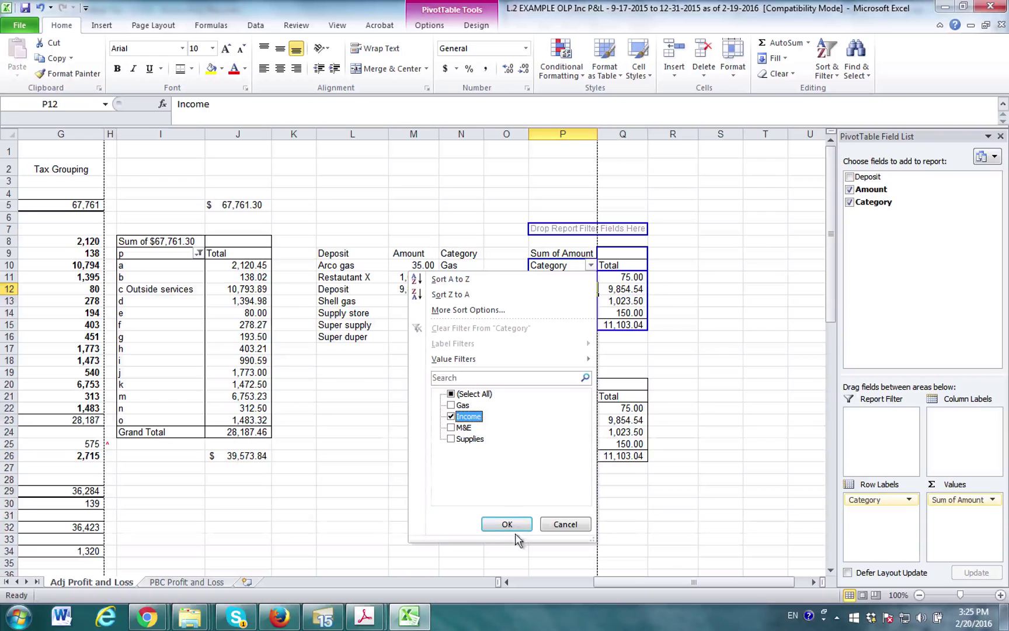
{"action": "left_click", "coordinate": [510, 523]}
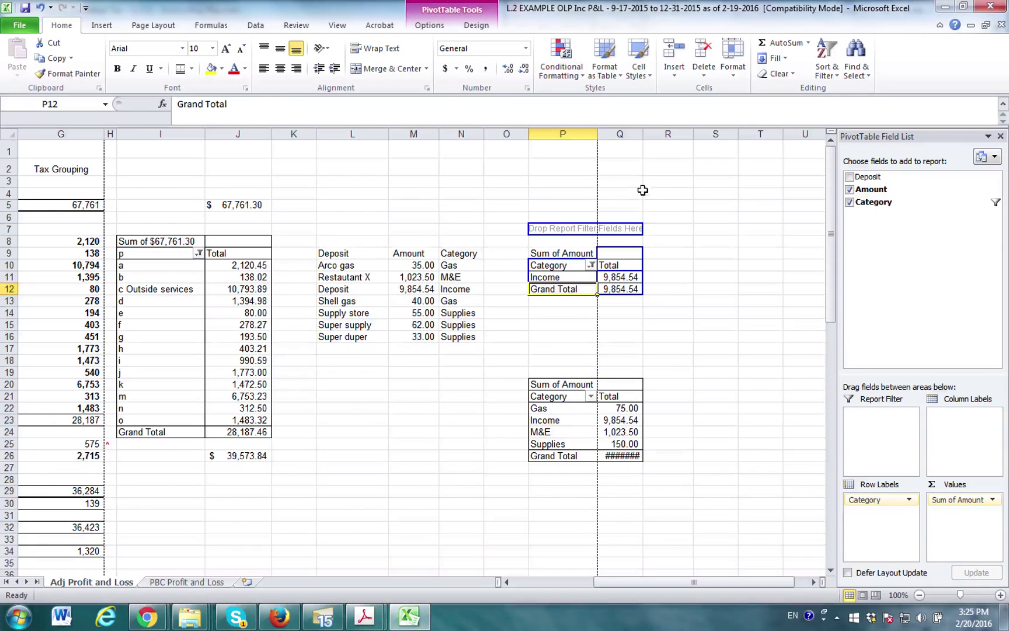
{"action": "left_click_drag", "start_coordinate": [642, 134], "coordinate": [651, 134]}
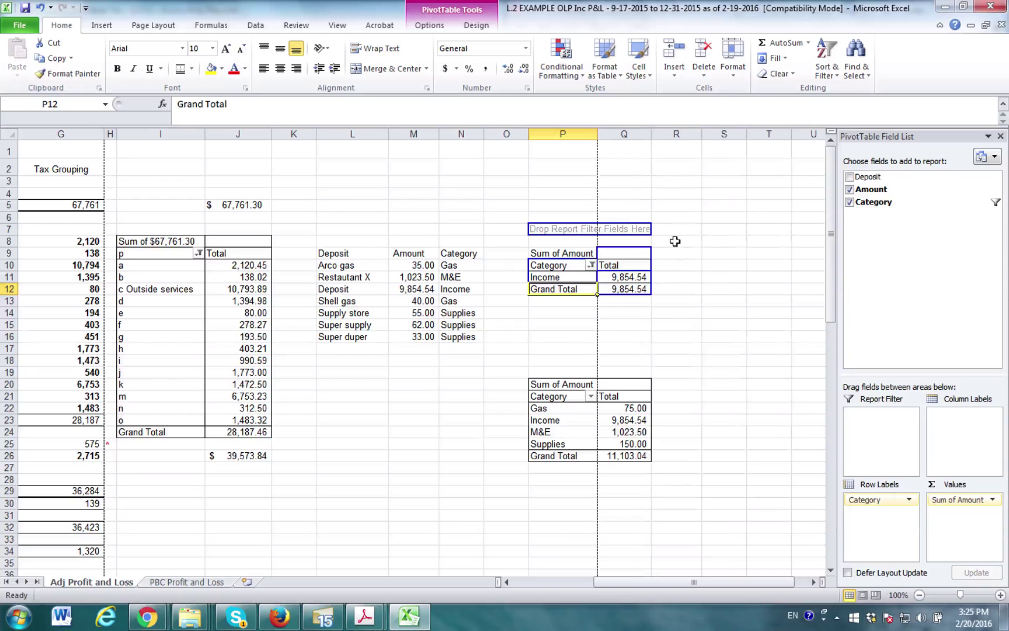
Exclude Income from the lower pivot's Category filter, leaving a 1,248.50 total.
{"action": "left_click", "coordinate": [591, 396]}
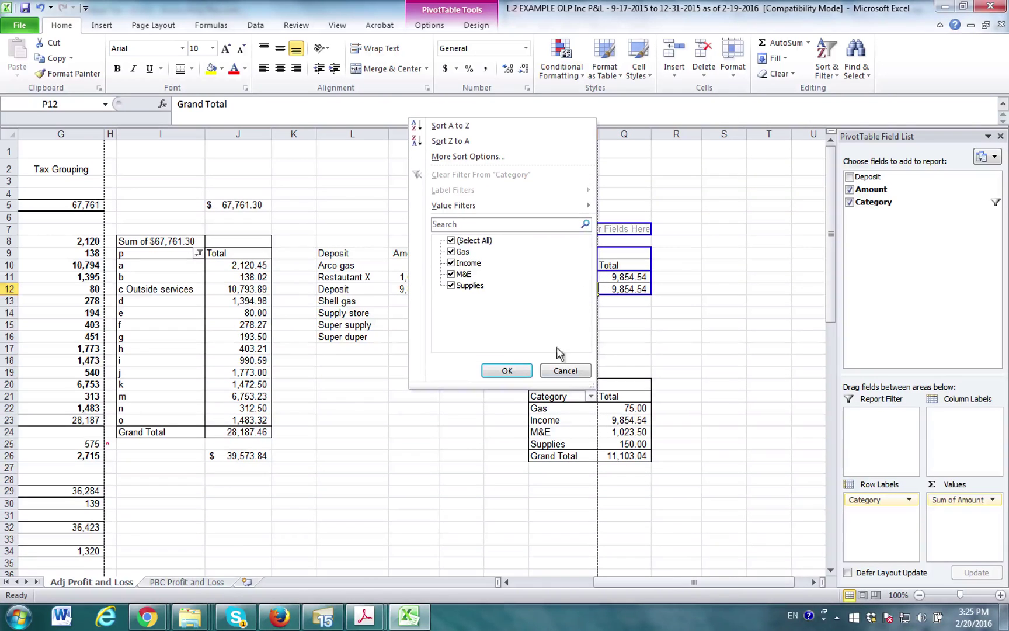
{"action": "left_click", "coordinate": [453, 263]}
{"action": "left_click", "coordinate": [506, 370]}
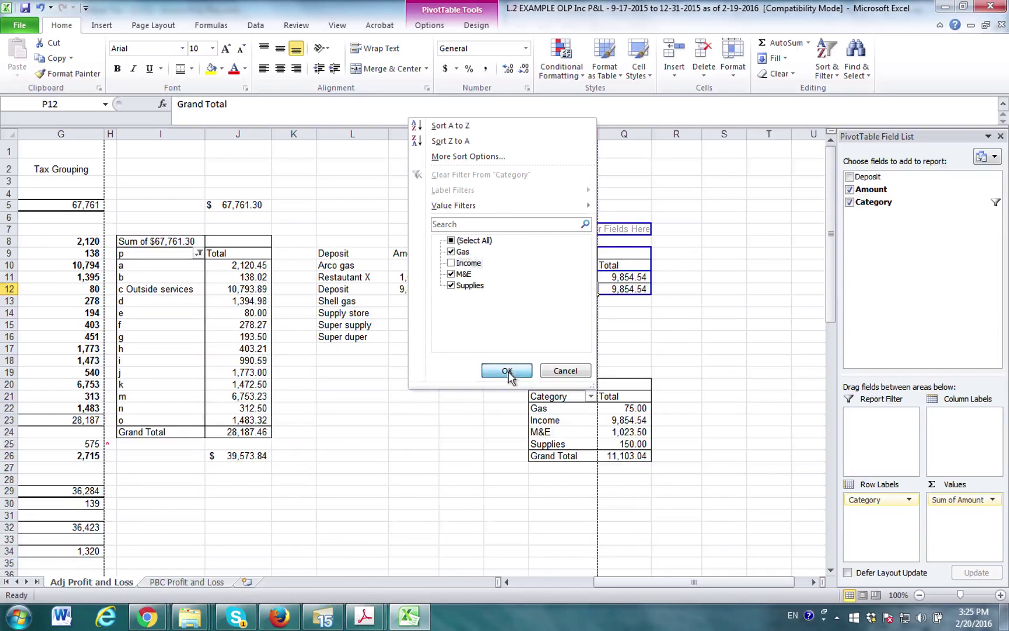
{"action": "left_click", "coordinate": [555, 338]}
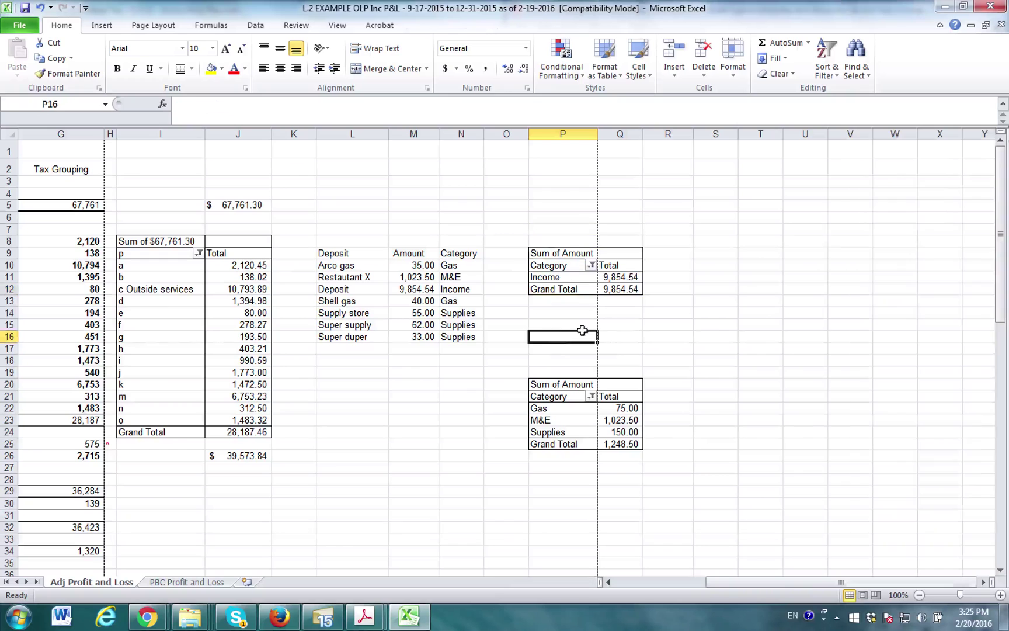
{"action": "left_click", "coordinate": [651, 289]}
In Q28, enter a profit formula: the income pivot's grand total minus the expense pivot's grand total.
{"action": "left_click", "coordinate": [667, 435]}
{"action": "left_click", "coordinate": [612, 485]}
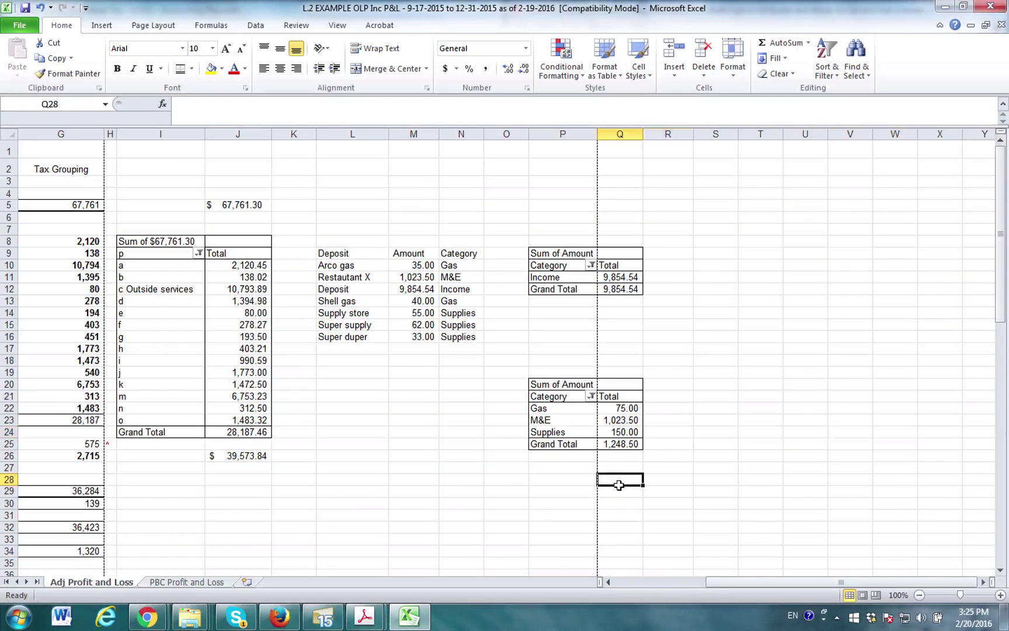
{"action": "type", "text": "="}
{"action": "left_click", "coordinate": [612, 289]}
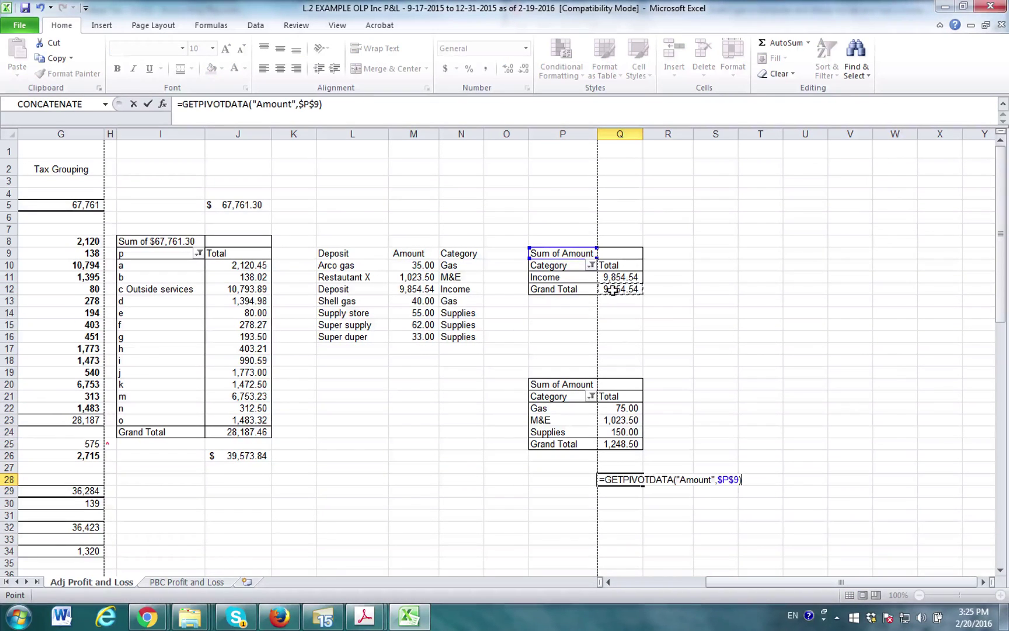
{"action": "type", "text": "-"}
{"action": "left_click", "coordinate": [629, 443]}
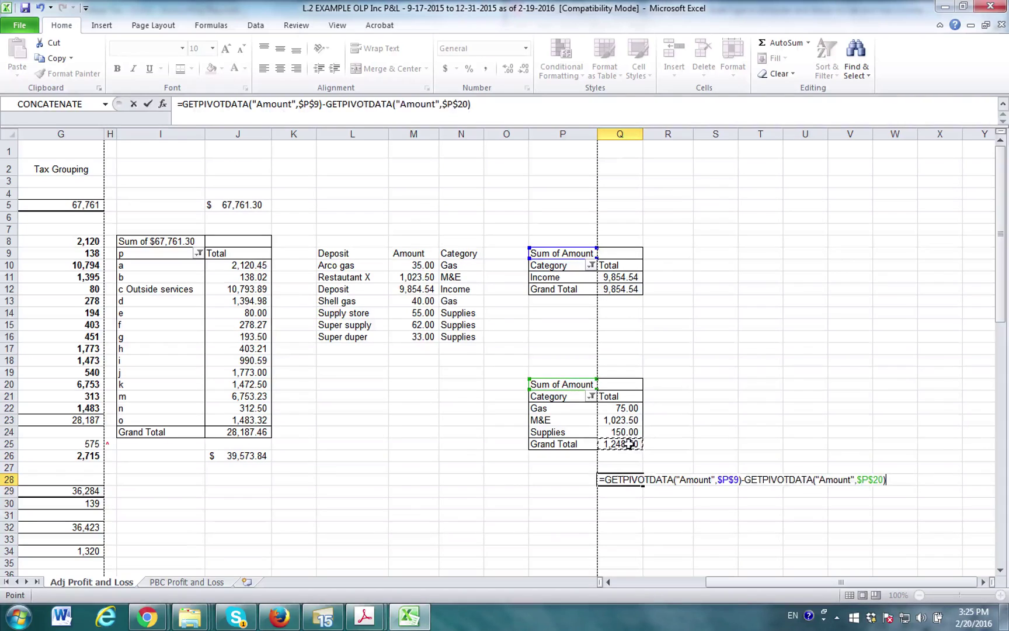
{"action": "key", "text": "Return"}
Give Q28 comma number formatting and widen column Q so 8,606.04 shows.
{"action": "left_click", "coordinate": [634, 479]}
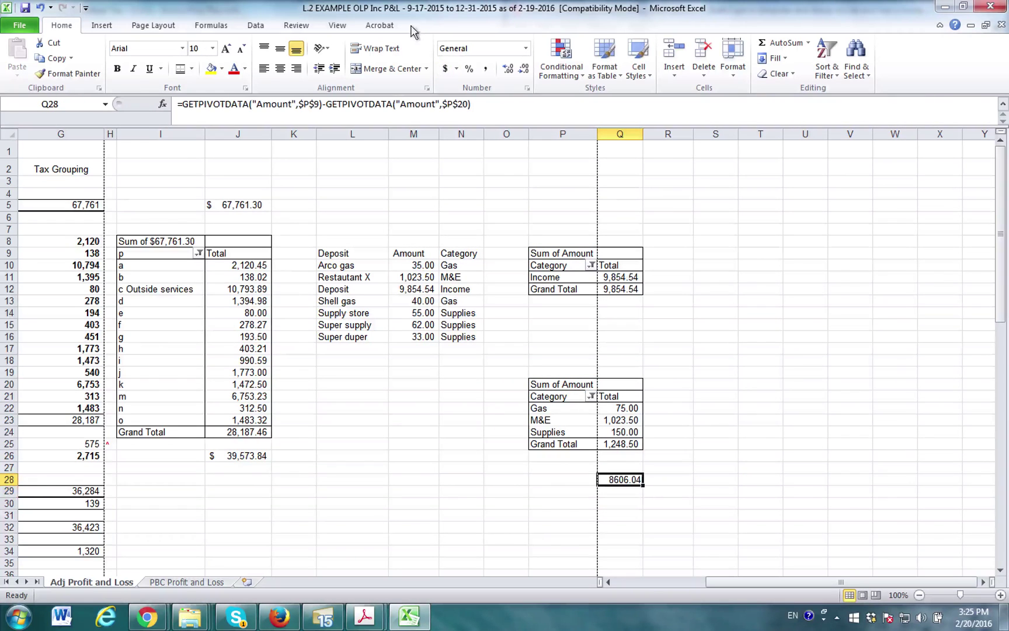
{"action": "left_click", "coordinate": [485, 68]}
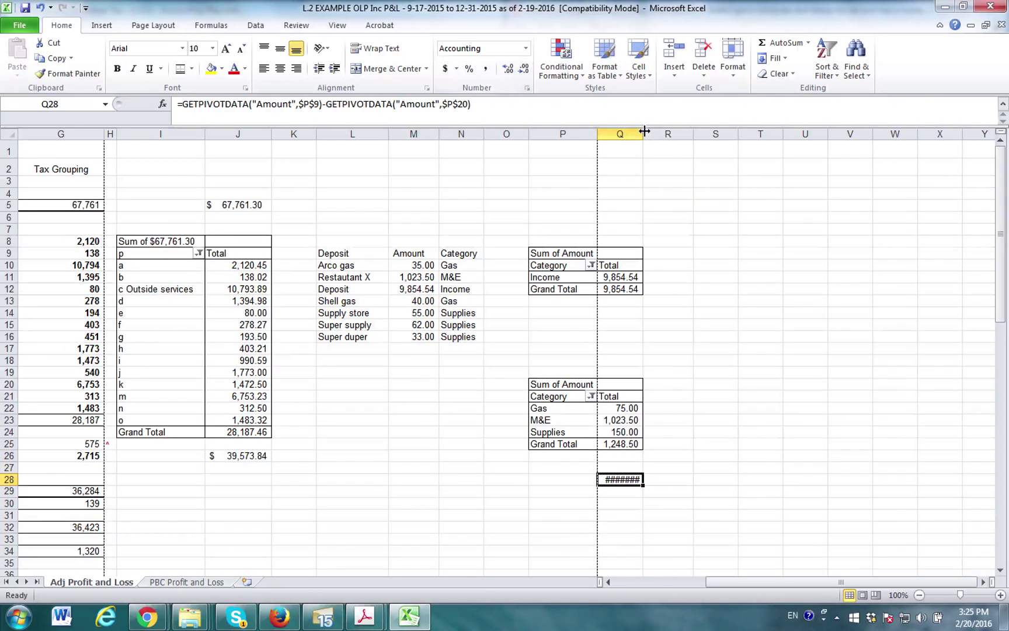
{"action": "left_click_drag", "start_coordinate": [643, 134], "coordinate": [659, 136]}
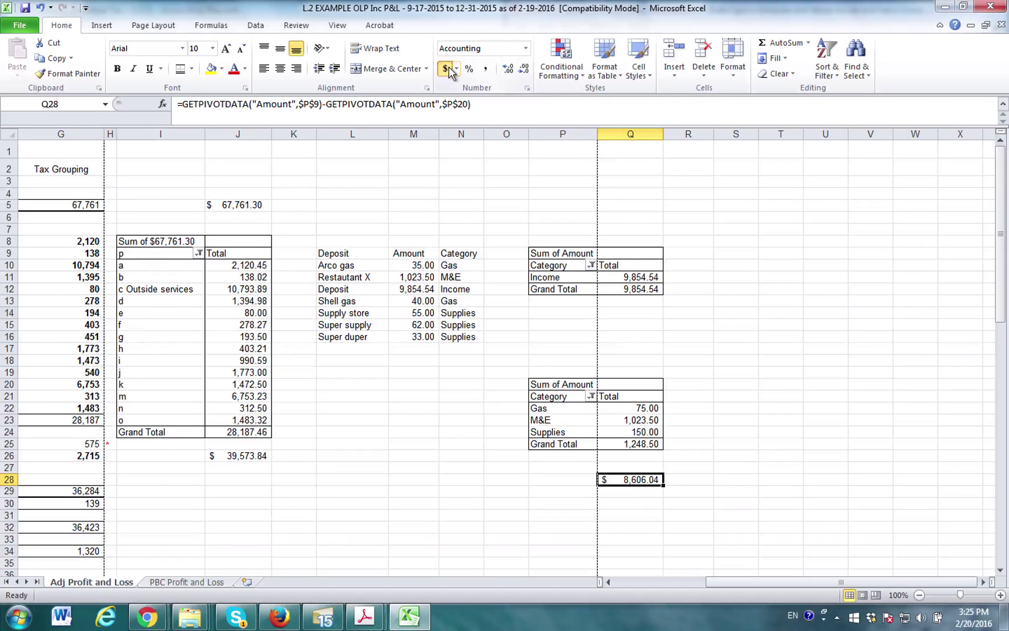
{"action": "left_click", "coordinate": [618, 195]}
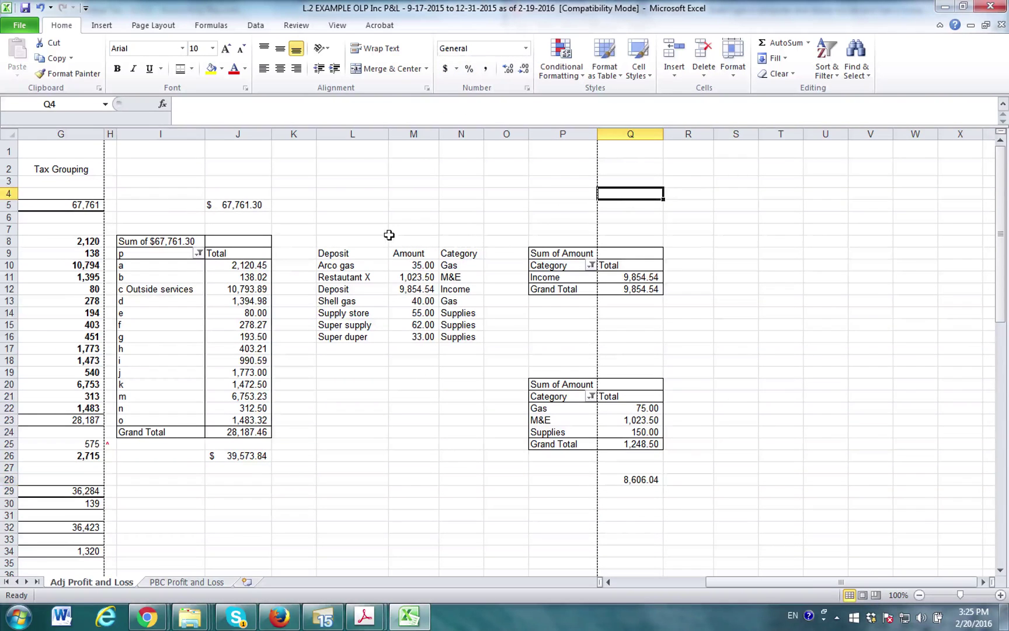
Select the bank-feed Deposit/Amount/Category table, then pick cell O9 beside it.
{"action": "mouse_move", "coordinate": [754, 581]}
{"action": "left_mouse_down"}
{"action": "mouse_move", "coordinate": [707, 579]}
{"action": "mouse_move", "coordinate": [767, 585]}
{"action": "left_mouse_up"}
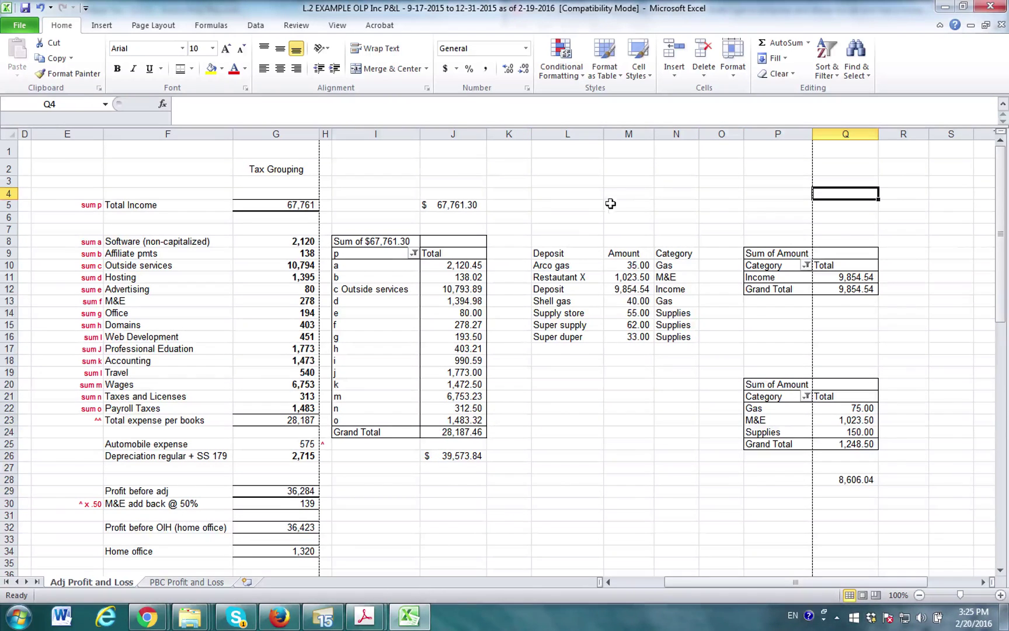
{"action": "left_click_drag", "start_coordinate": [571, 251], "coordinate": [672, 339]}
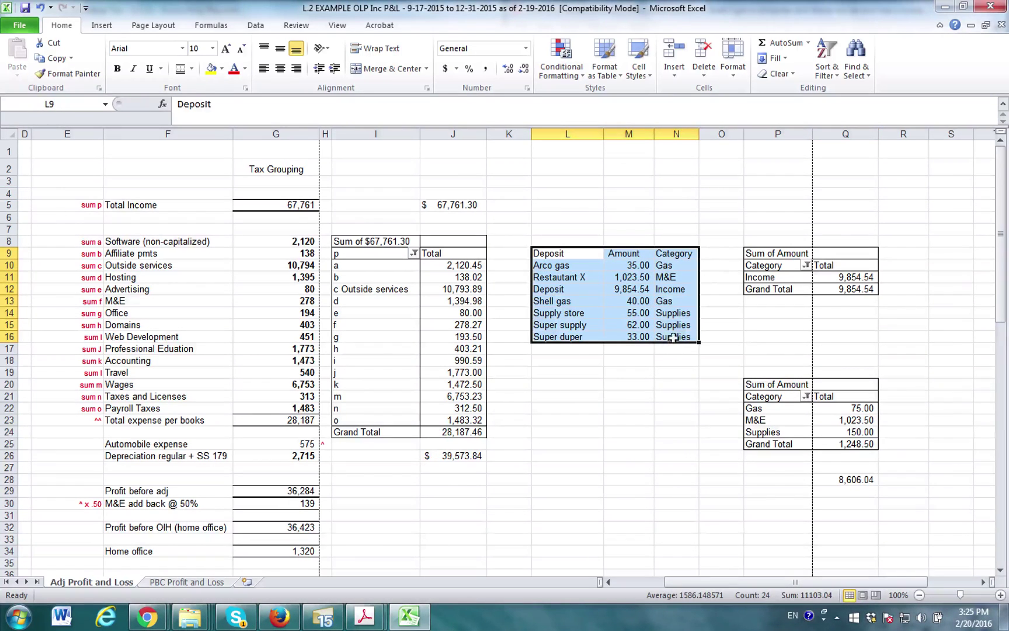
{"action": "left_click", "coordinate": [714, 254]}
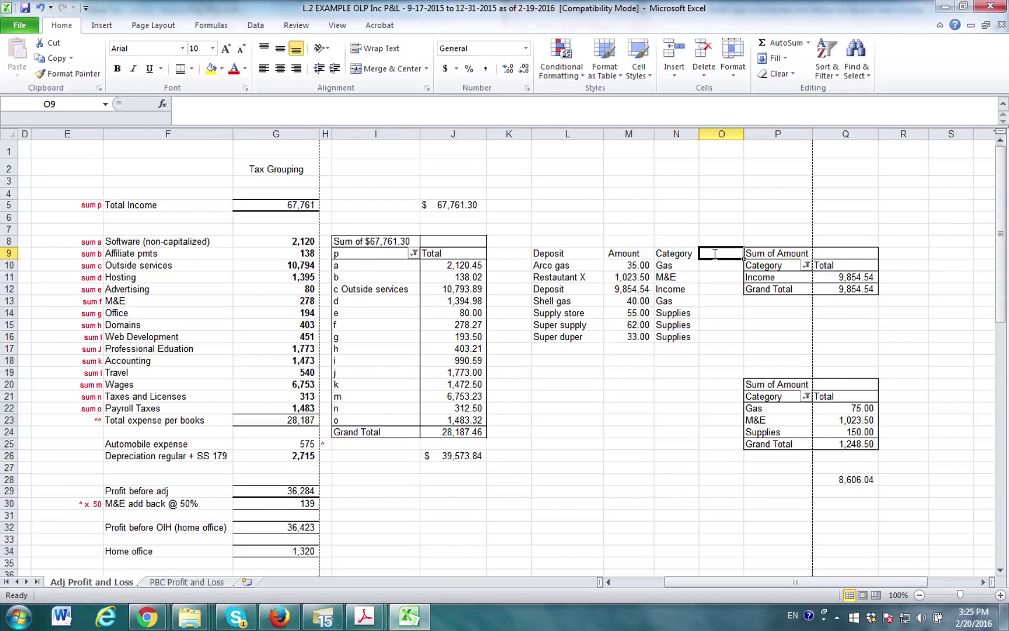
Put a 'Bank bal' heading in O8 and an opening balance of 1000 in O9.
{"action": "type", "text": "Bank bal"}
{"action": "key", "text": "Return"}
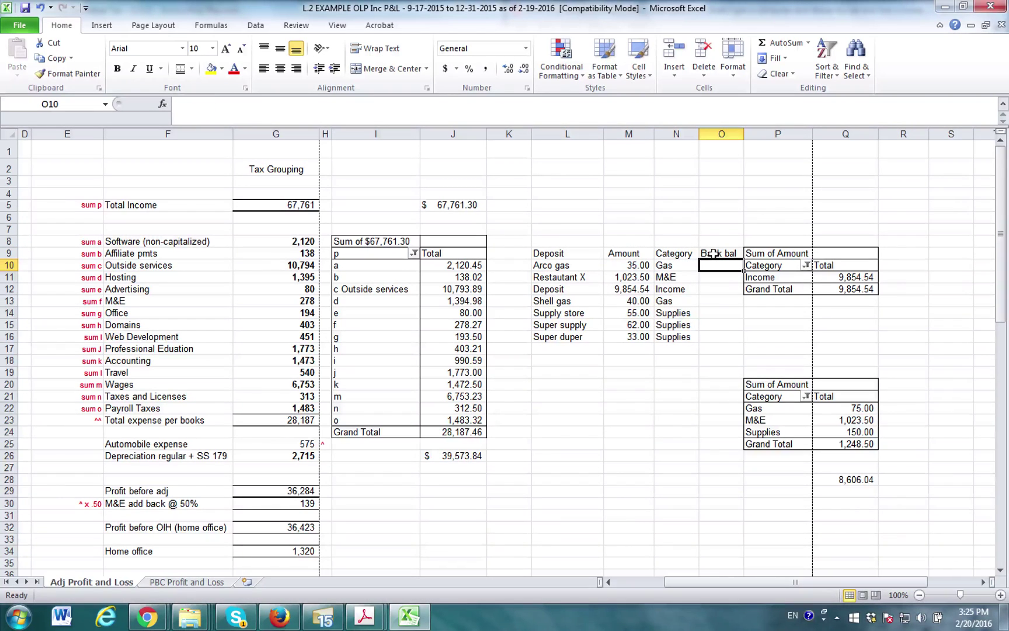
{"action": "left_click", "coordinate": [714, 254]}
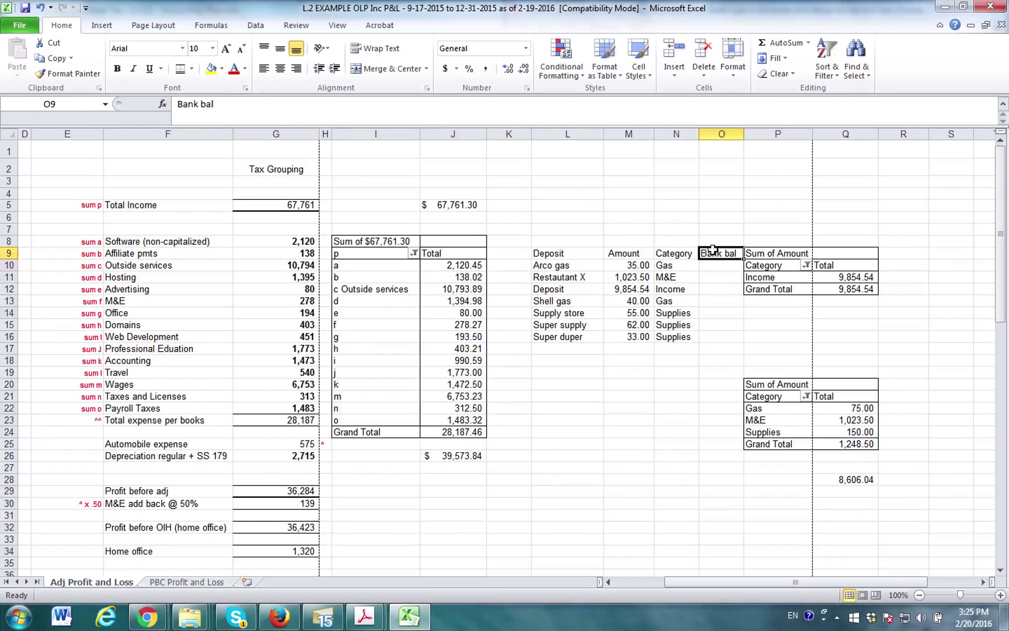
{"action": "left_click_drag", "start_coordinate": [713, 247], "coordinate": [711, 238]}
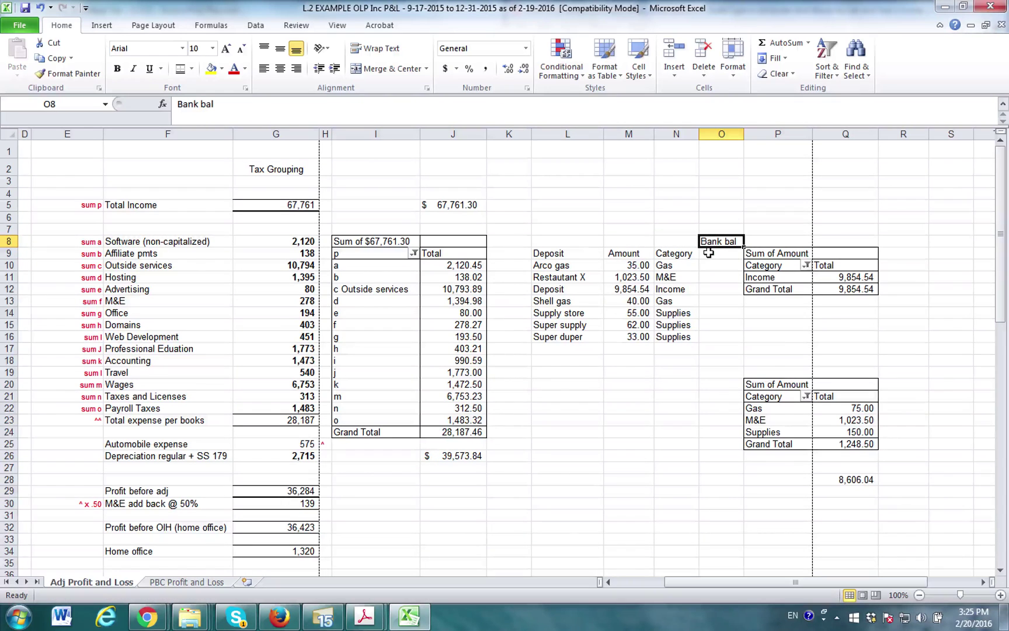
{"action": "left_click", "coordinate": [710, 255]}
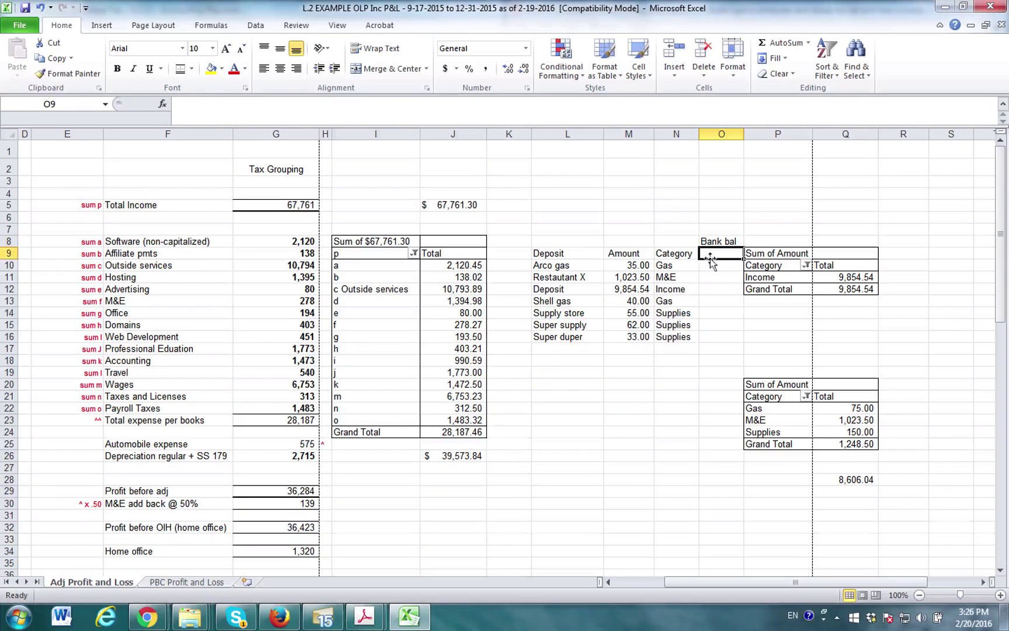
{"action": "type", "text": "1000"}
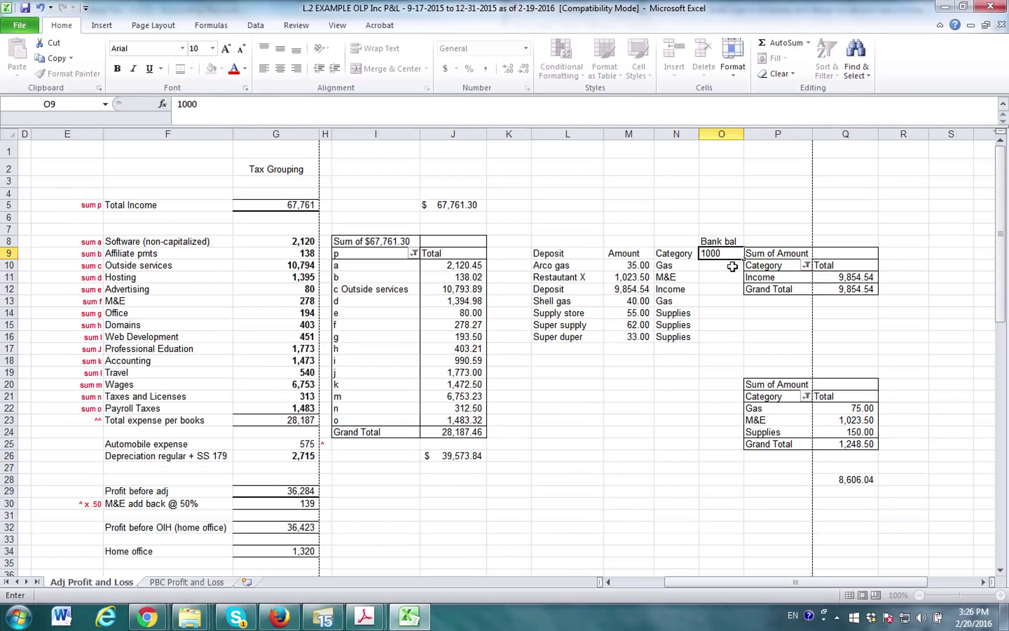
{"action": "key", "text": "ctrl+Return"}
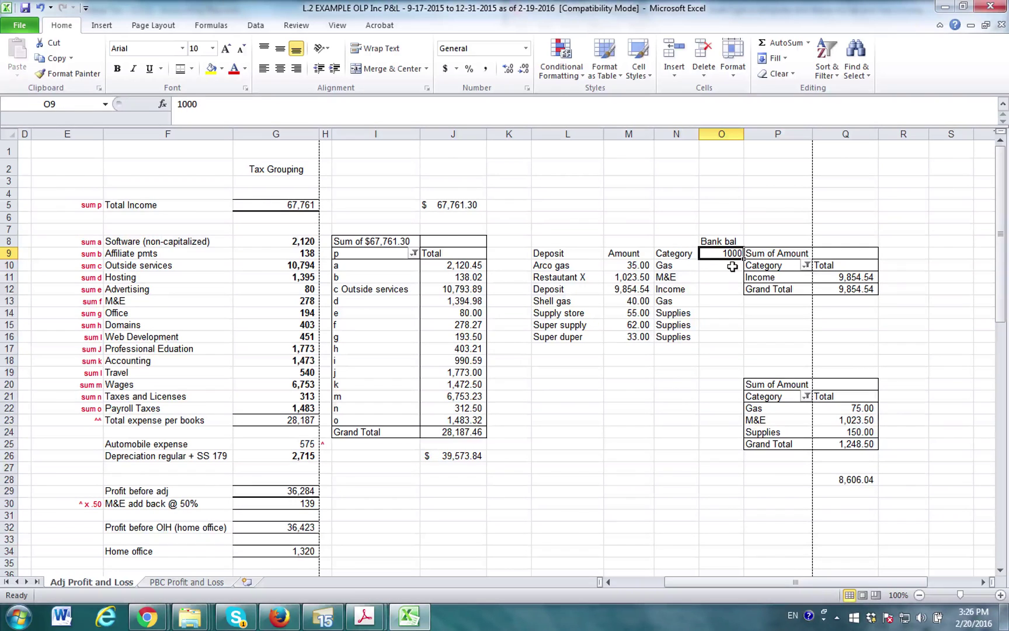
Confirm the Deposit row is Income, then change the Arco gas amount to -35.
{"action": "key", "text": "Down"}
{"action": "key", "text": "Left"}
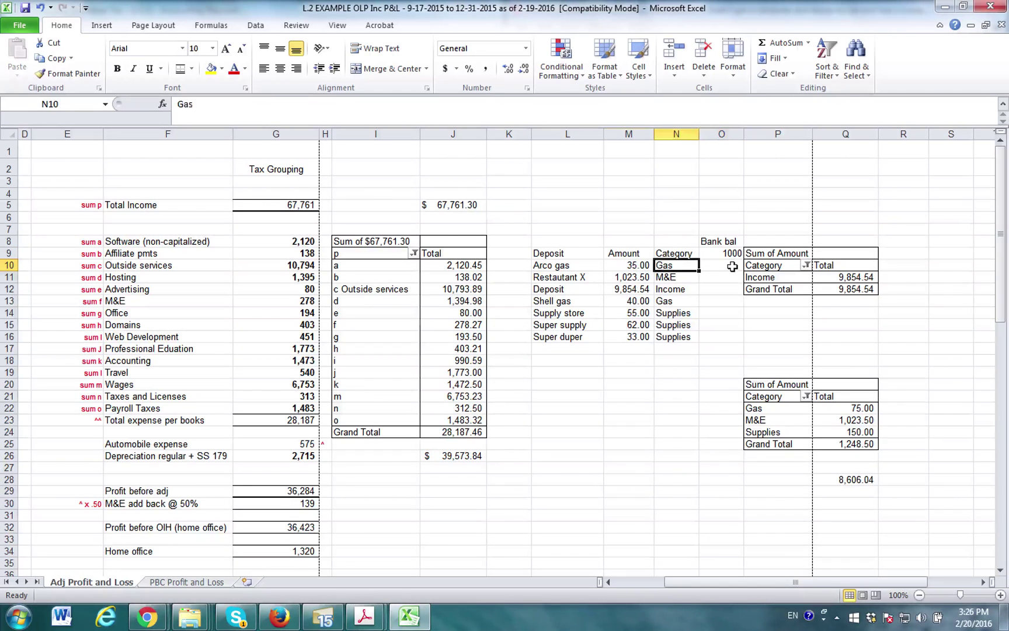
{"action": "key", "text": "Left"}
{"action": "key", "text": "Down"}
{"action": "key", "text": "Down"}
{"action": "key", "text": "Down"}
{"action": "key", "text": "Down"}
{"action": "key", "text": "Down"}
{"action": "key", "text": "Down"}
{"action": "key", "text": "Down"}
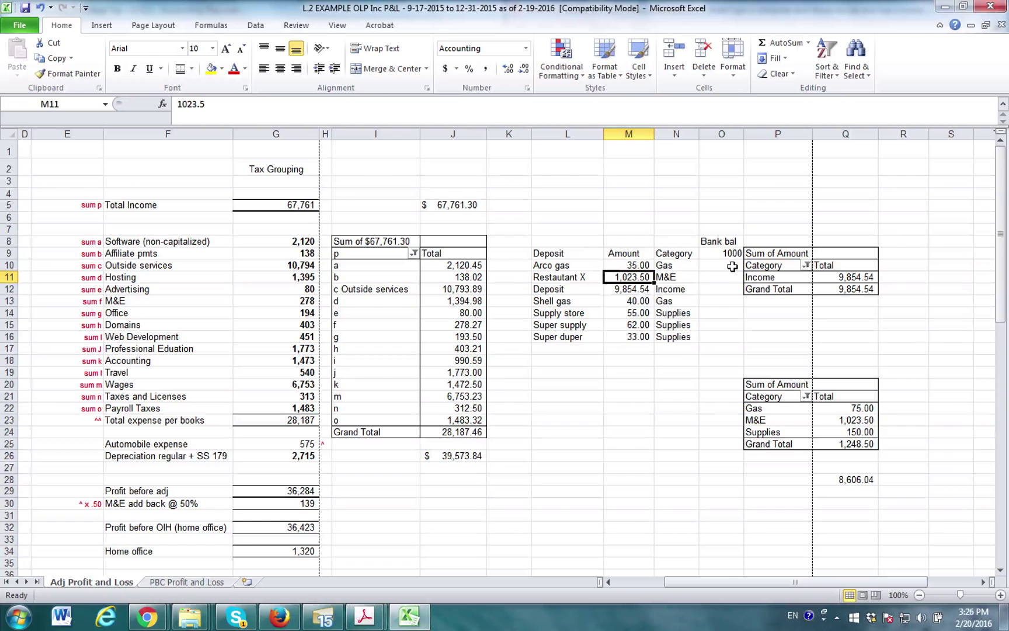
{"action": "key", "text": "Up"}
{"action": "key", "text": "Up"}
{"action": "key", "text": "Up"}
{"action": "key", "text": "Up"}
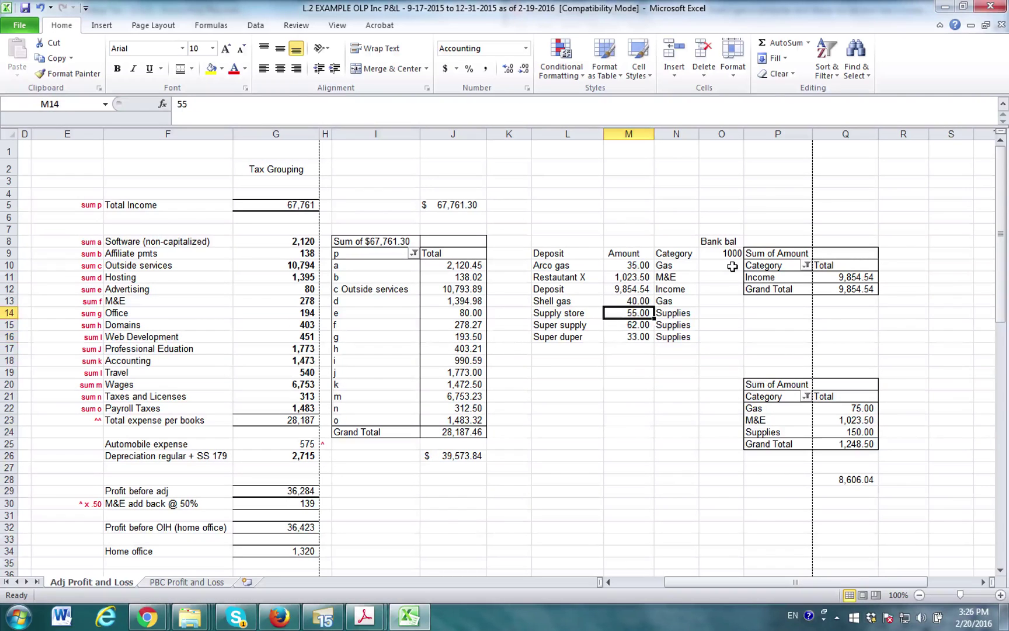
{"action": "key", "text": "Up"}
{"action": "key", "text": "Right"}
{"action": "key", "text": "Left"}
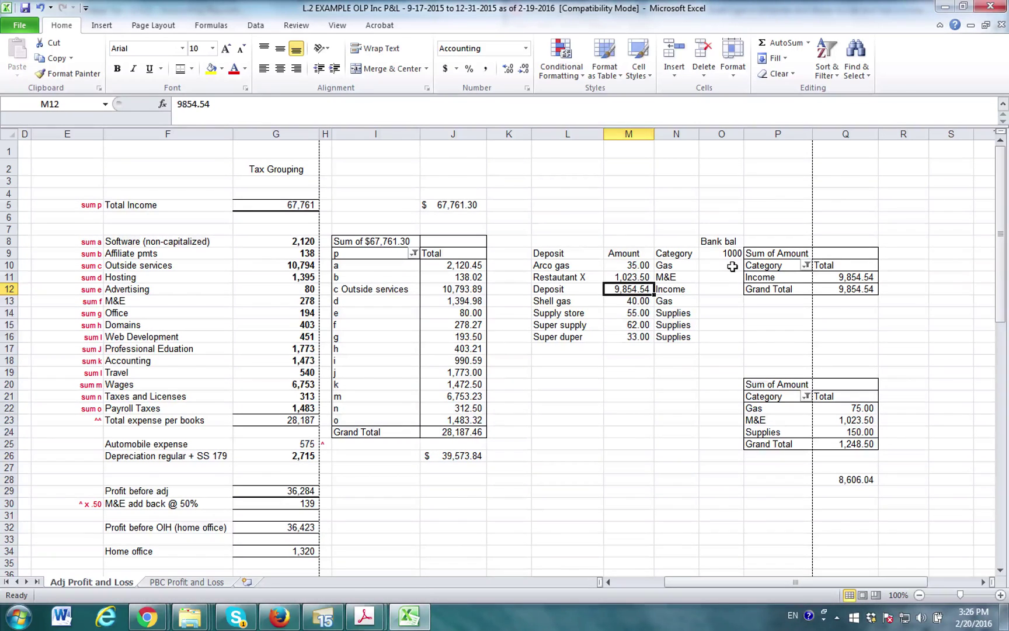
{"action": "key", "text": "Up"}
{"action": "key", "text": "Up"}
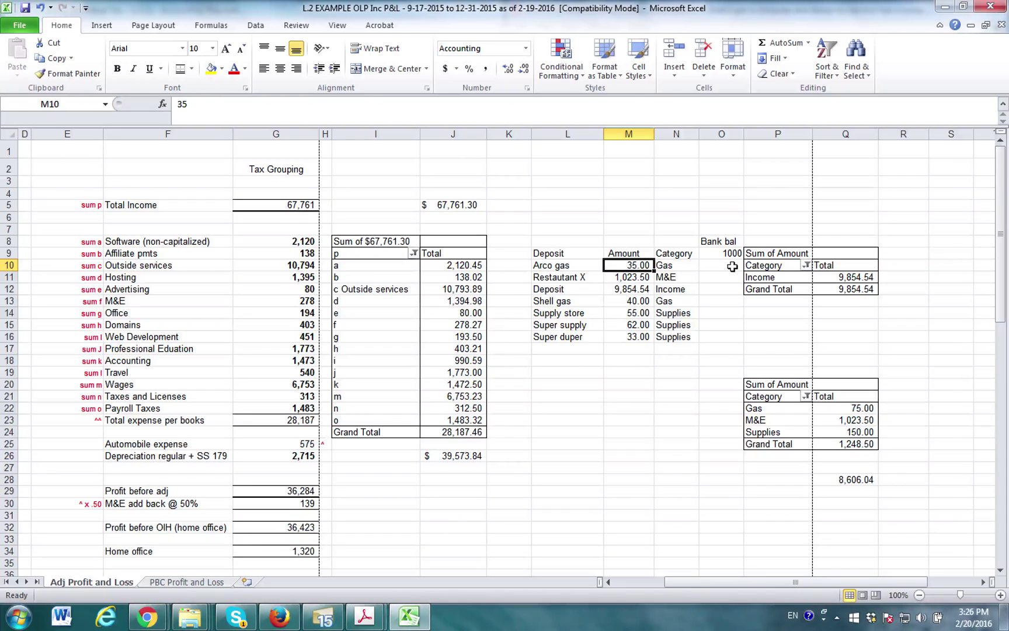
{"action": "type", "text": "-35"}
{"action": "key", "text": "Return"}
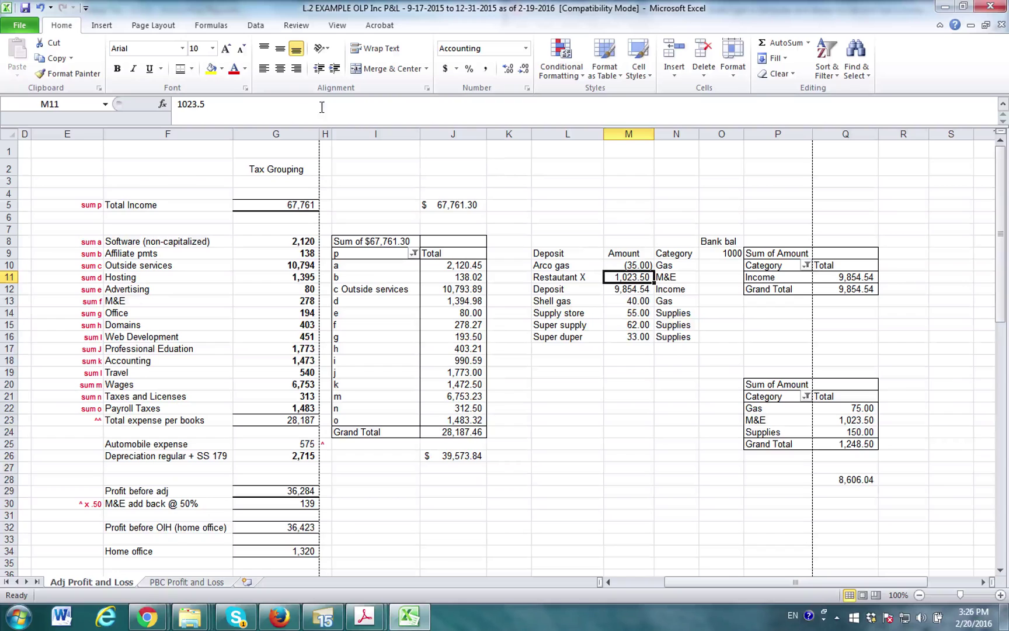
Make the Restaurant X, Shell gas, Supply store, Super supply and Super duper amounts negative.
{"action": "left_click", "coordinate": [179, 105]}
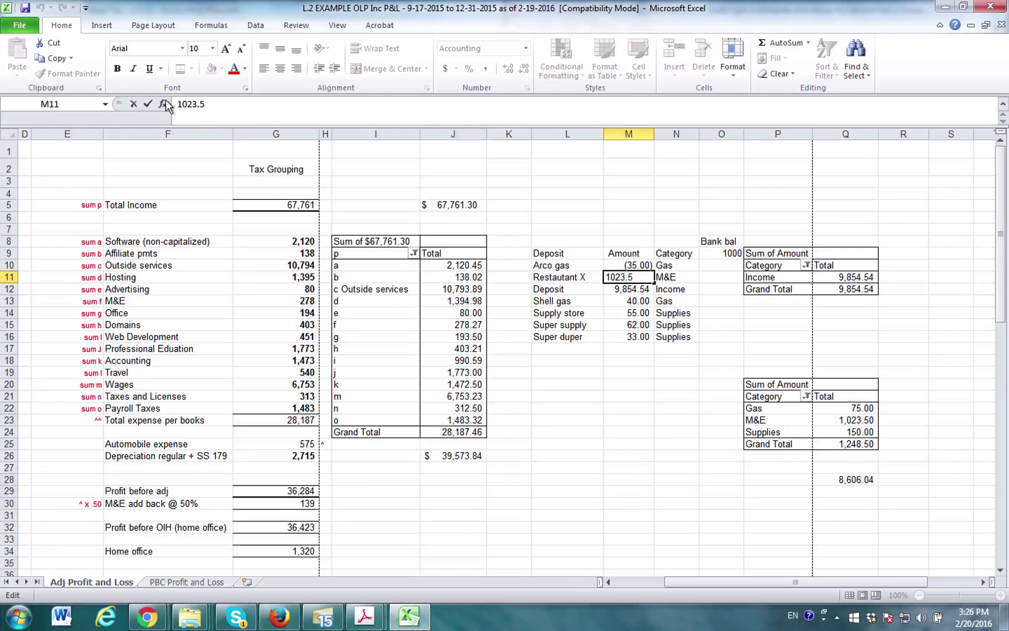
{"action": "type", "text": "-"}
{"action": "key", "text": "Return"}
{"action": "key", "text": "Return"}
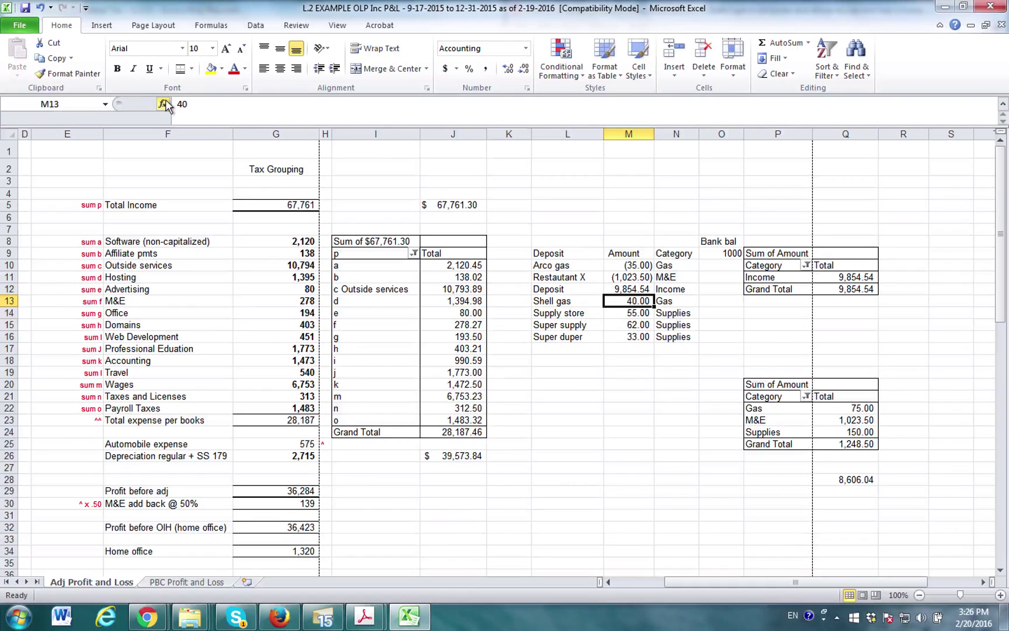
{"action": "left_click", "coordinate": [179, 105]}
{"action": "type", "text": "-40"}
{"action": "key", "text": "Return"}
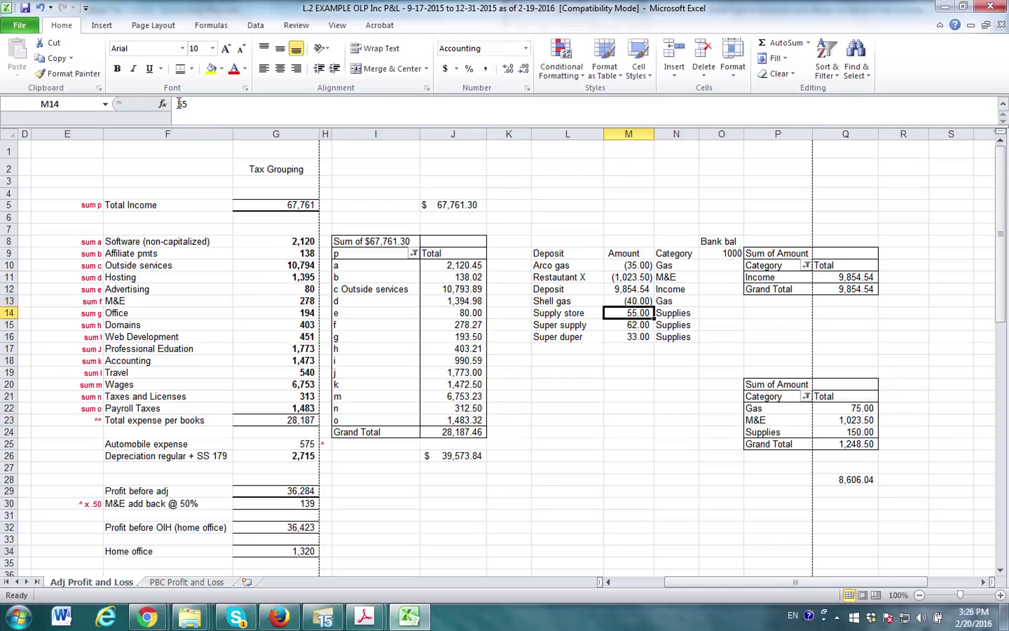
{"action": "left_click", "coordinate": [178, 104]}
{"action": "type", "text": "-"}
{"action": "key", "text": "Return"}
{"action": "left_click", "coordinate": [179, 104]}
{"action": "type", "text": "-"}
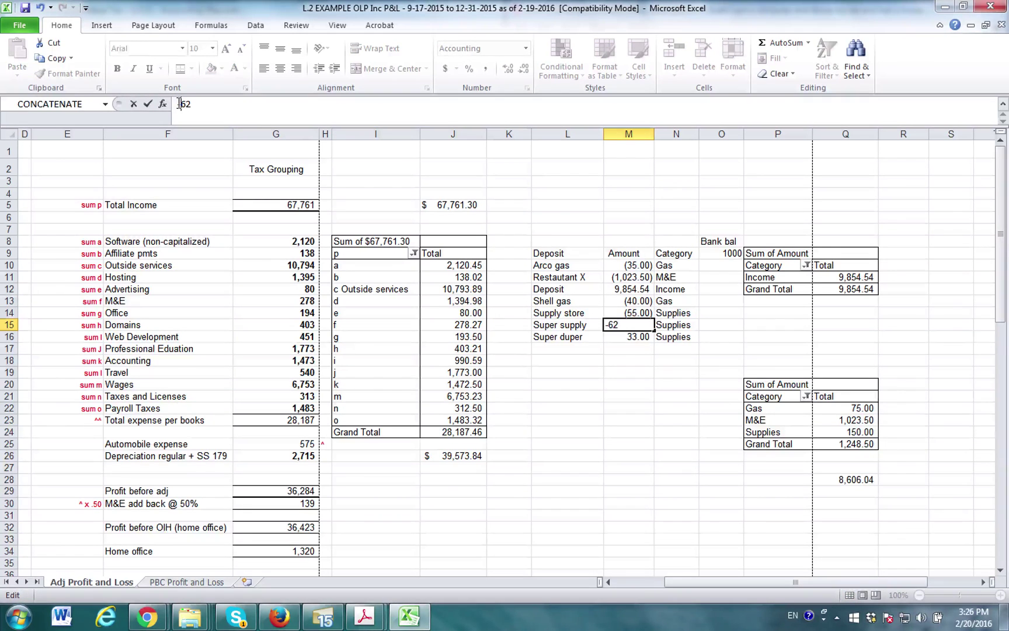
{"action": "key", "text": "Return"}
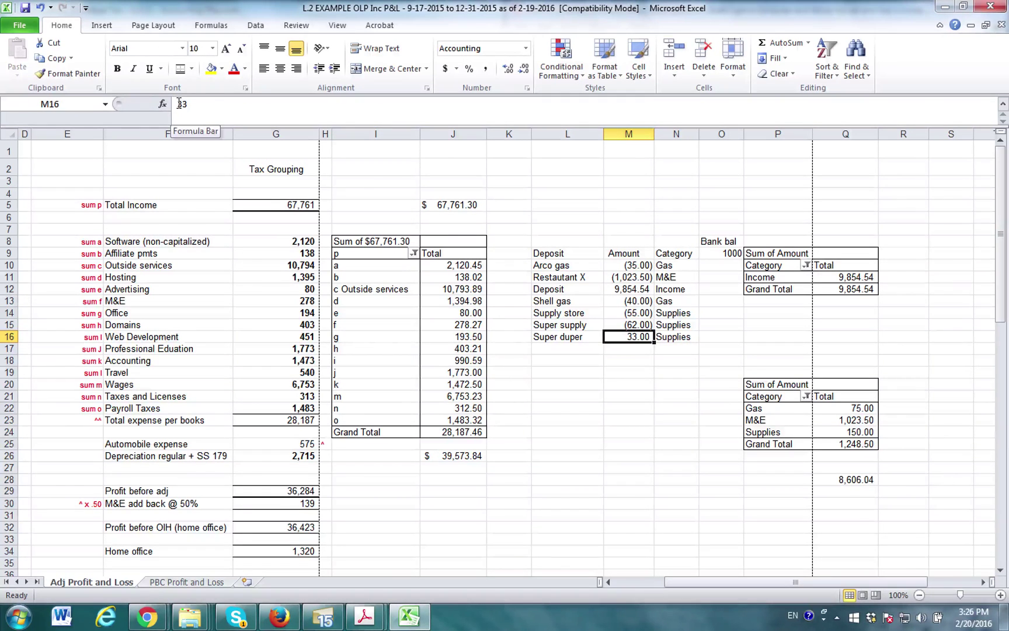
{"action": "left_click", "coordinate": [180, 104]}
{"action": "type", "text": "-33"}
{"action": "key", "text": "Return"}
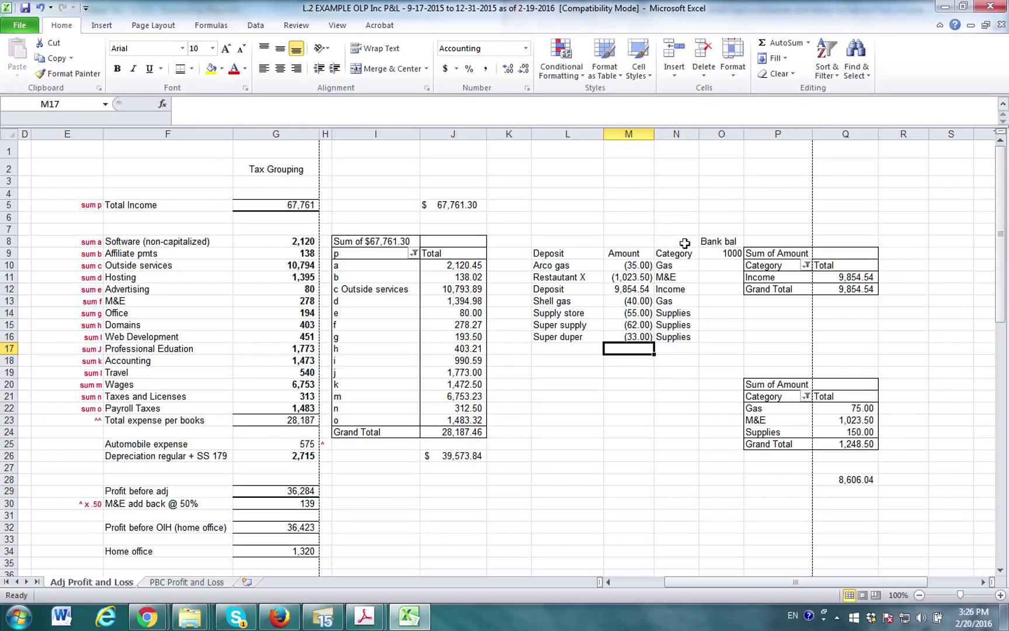
Format the 1000 opening balance as currency and give the Bank bal column comma style.
{"action": "left_click", "coordinate": [720, 255]}
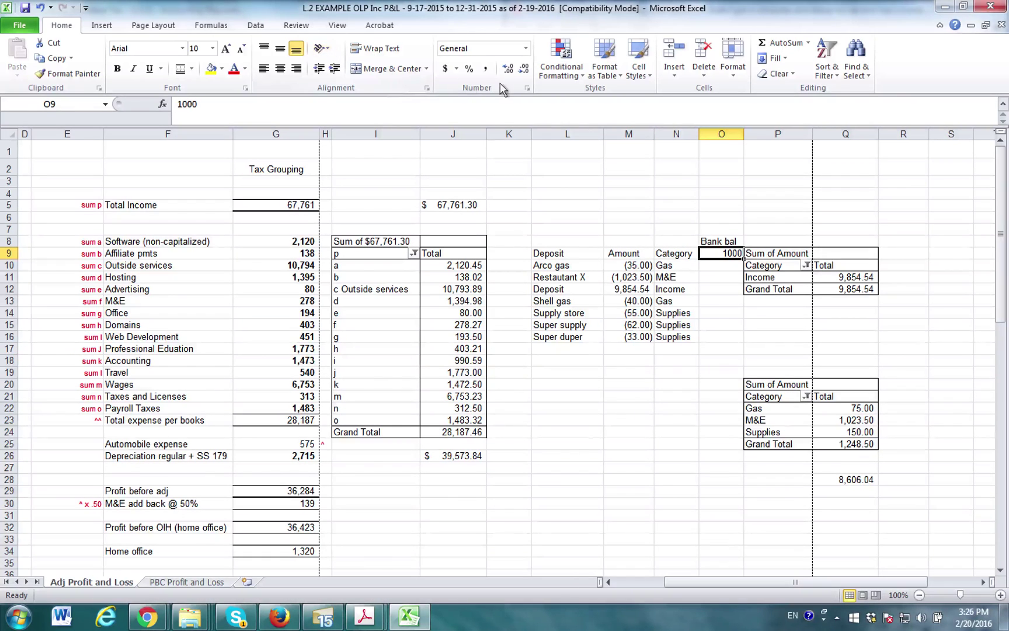
{"action": "left_click", "coordinate": [445, 68]}
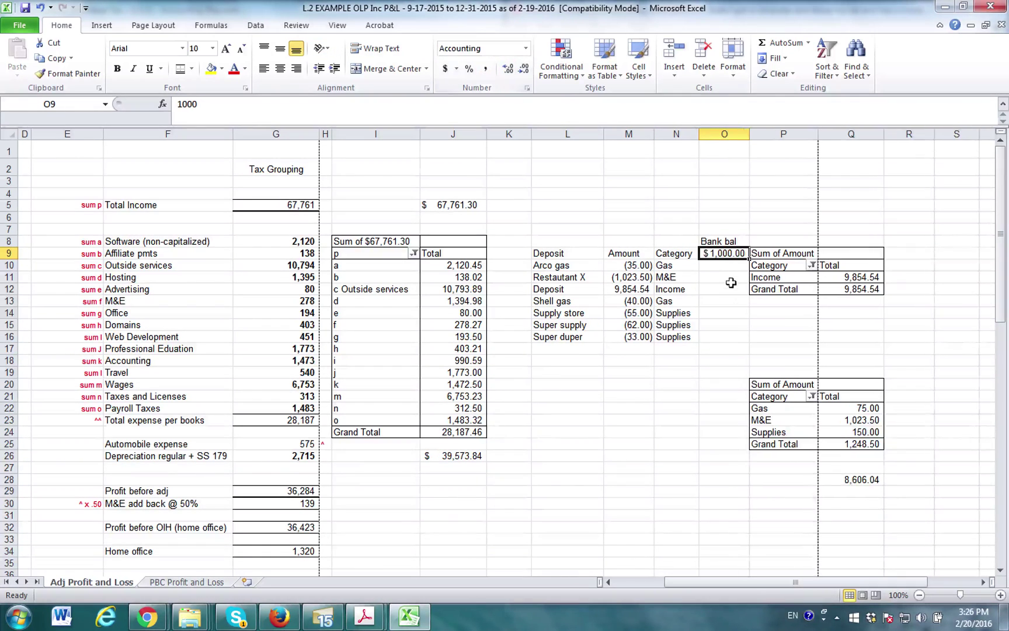
{"action": "left_click", "coordinate": [724, 134]}
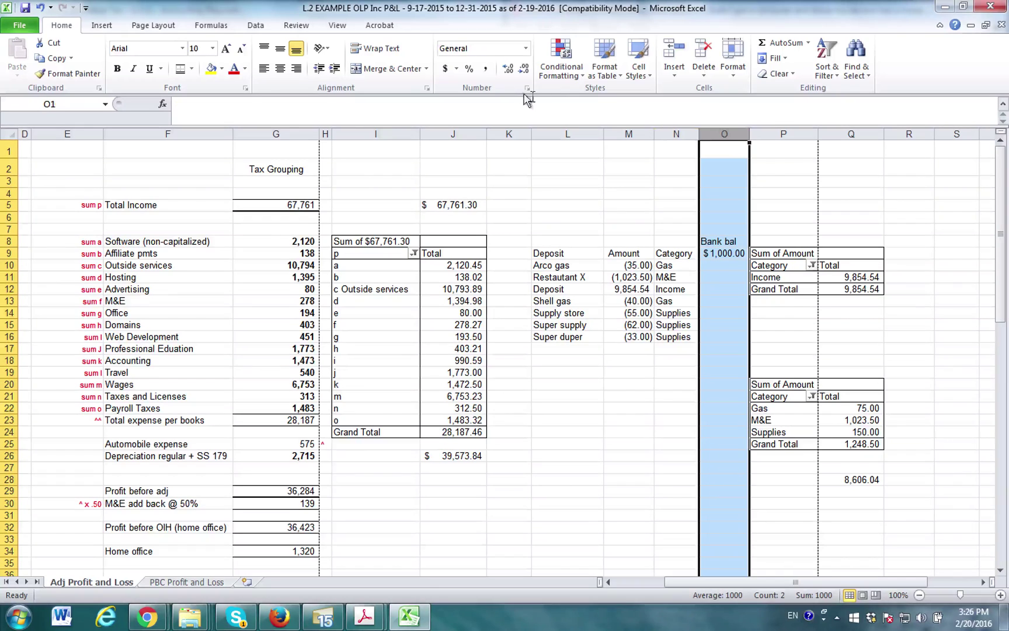
{"action": "left_click", "coordinate": [485, 68]}
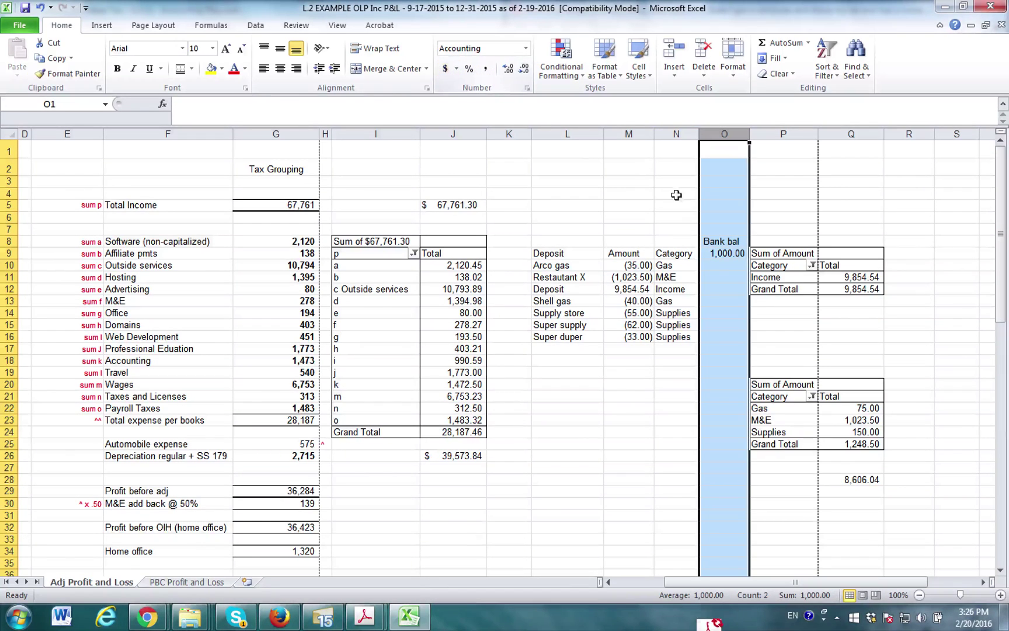
Enter =O9+M10 in O10 and fill the running balance down to row 16.
{"action": "left_click", "coordinate": [716, 268]}
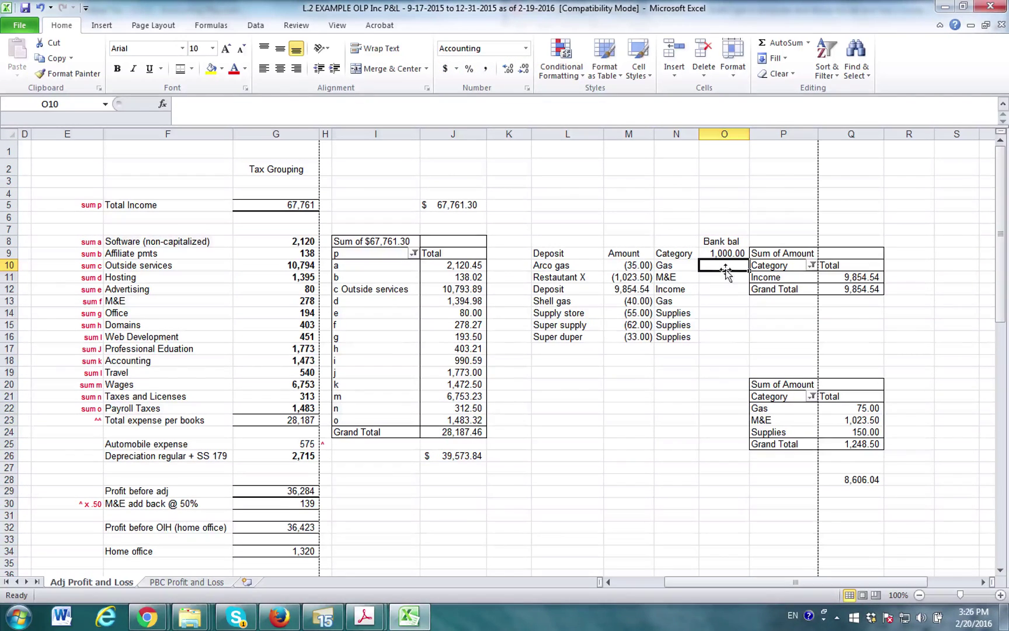
{"action": "type", "text": "="}
{"action": "left_click", "coordinate": [737, 254]}
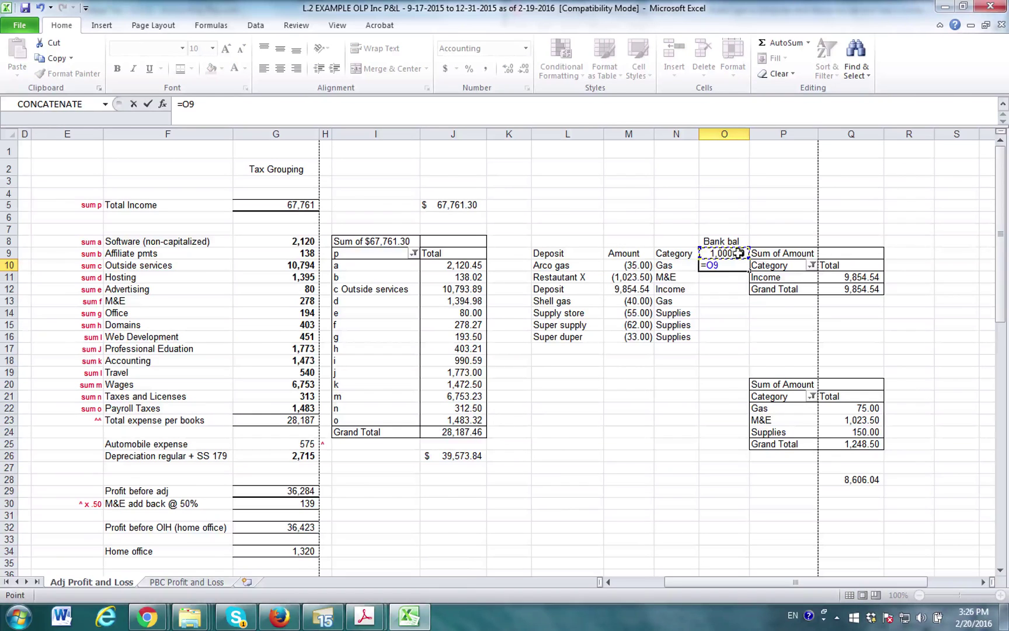
{"action": "type", "text": "+"}
{"action": "left_click", "coordinate": [639, 266]}
{"action": "key", "text": "Return"}
{"action": "left_click", "coordinate": [744, 267]}
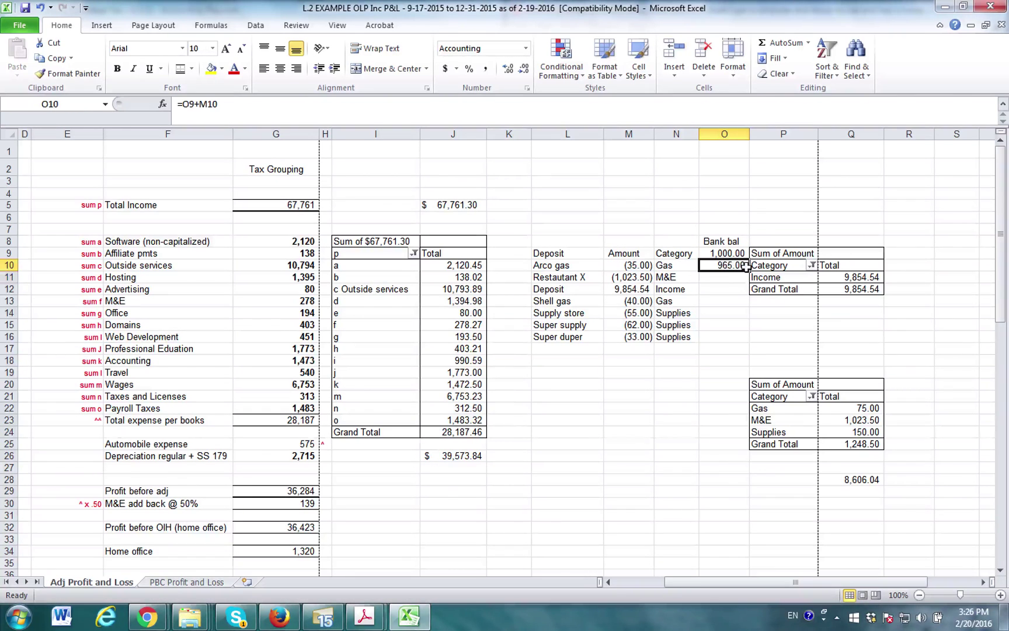
{"action": "left_click_drag", "start_coordinate": [746, 267], "coordinate": [722, 344]}
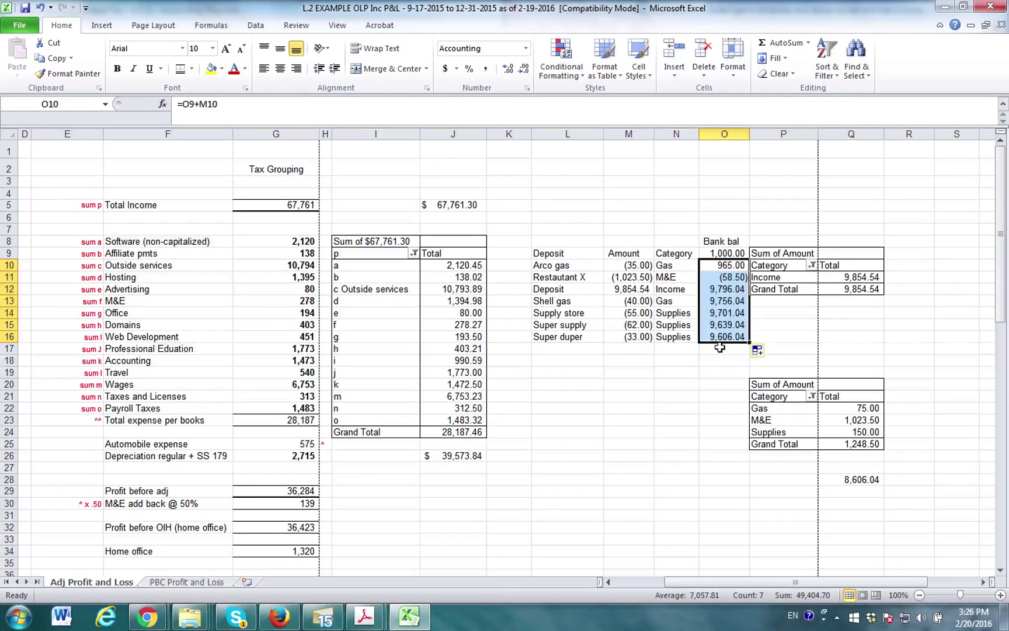
Make the final balance of 9,606.04 bold.
{"action": "left_click", "coordinate": [720, 347]}
{"action": "left_click", "coordinate": [710, 356]}
{"action": "left_click", "coordinate": [721, 339]}
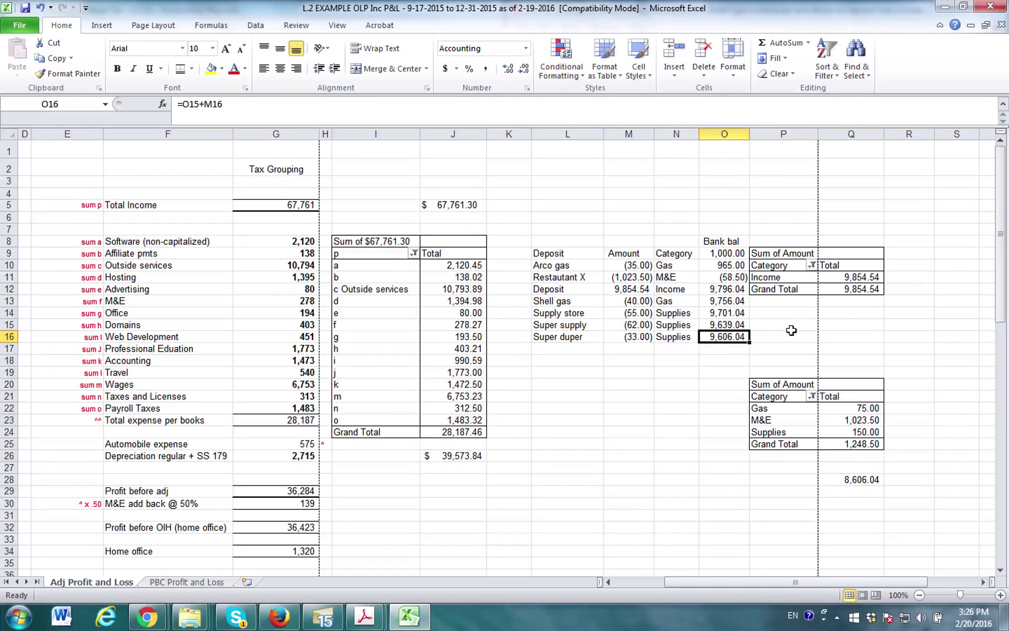
{"action": "key", "text": "ctrl+b"}
Center the Deposit, Amount and Category column headers.
{"action": "left_click_drag", "start_coordinate": [576, 254], "coordinate": [678, 254]}
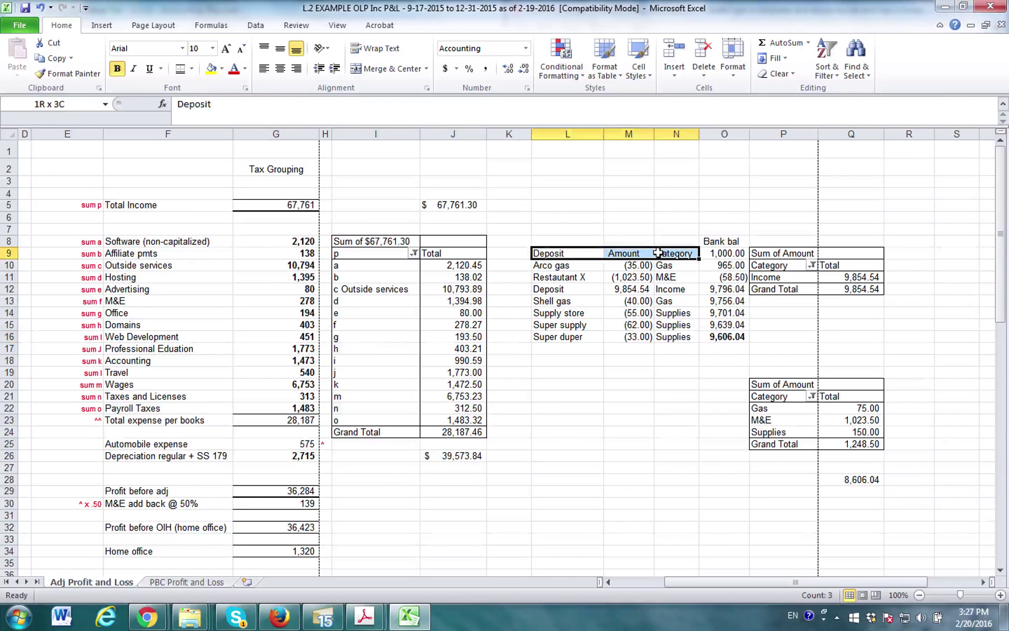
{"action": "left_click", "coordinate": [280, 68]}
{"action": "left_click", "coordinate": [594, 204]}
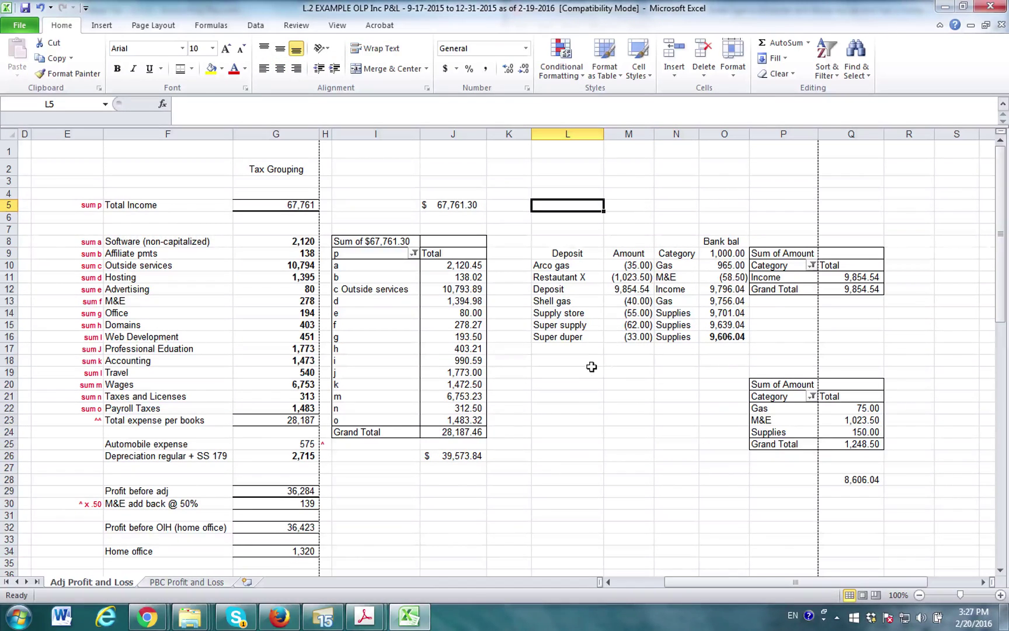
Add Draw, Penalties and a '...' placeholder row below the last transaction.
{"action": "left_click", "coordinate": [583, 348]}
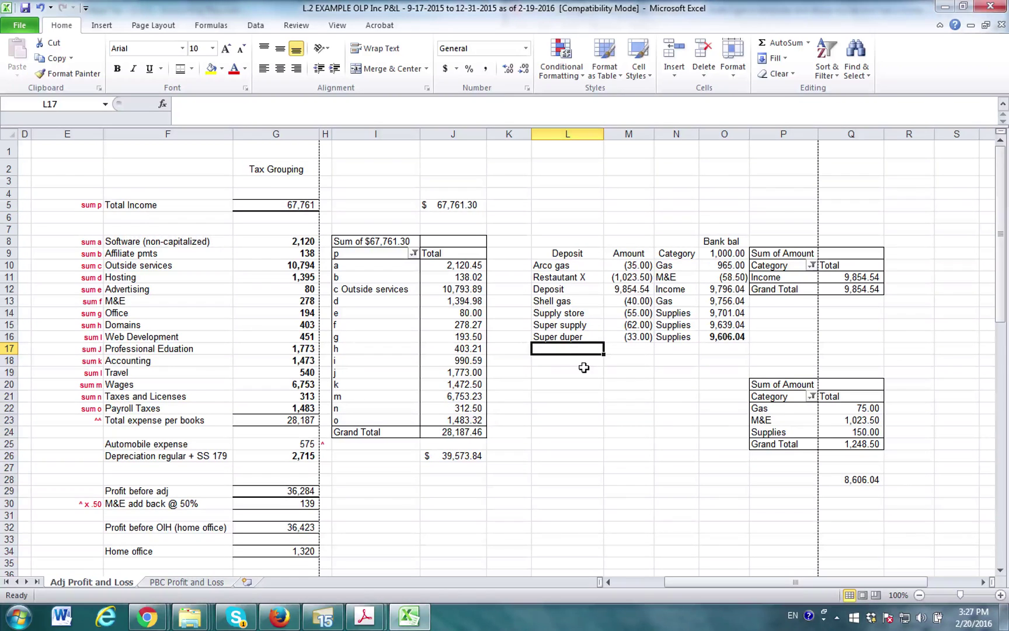
{"action": "type", "text": "Dr"}
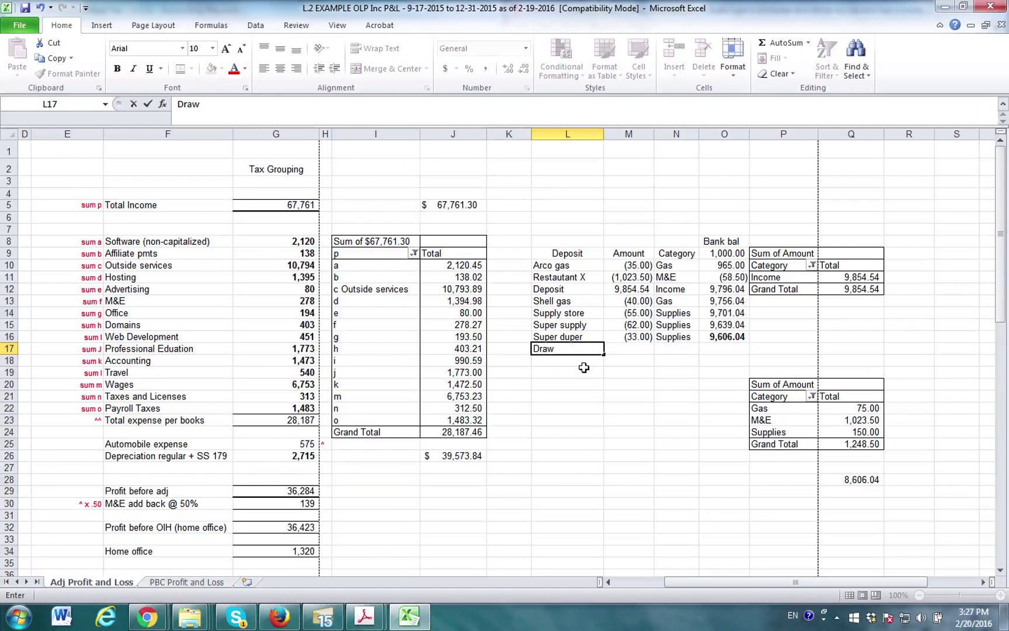
{"action": "type", "text": "aw"}
{"action": "key", "text": "Return"}
{"action": "type", "text": "Penal"}
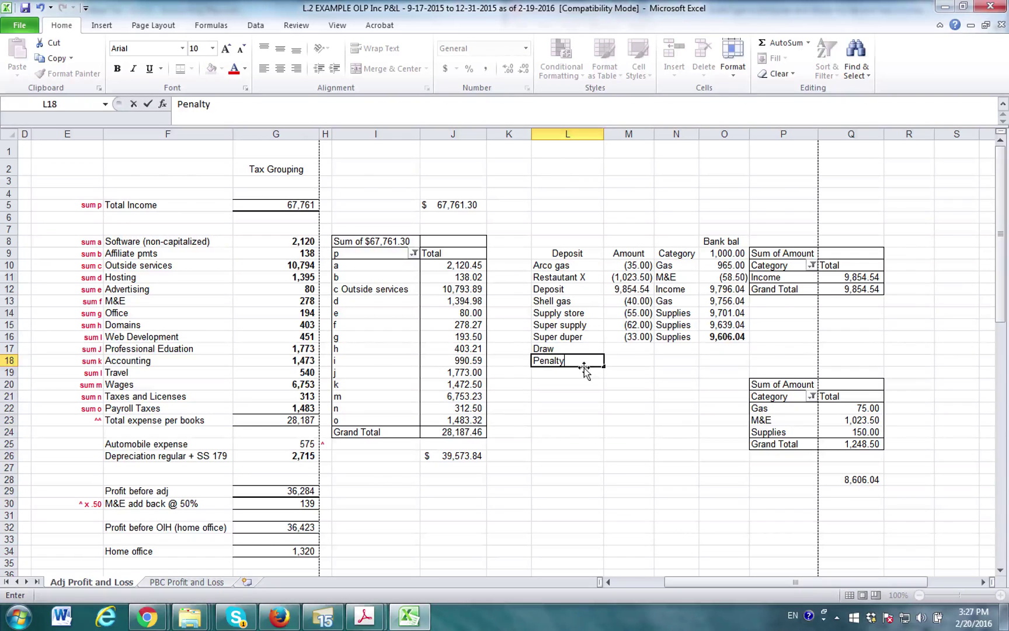
{"action": "type", "text": "ties"}
{"action": "key", "text": "Tab"}
{"action": "key", "text": "Return"}
{"action": "type", "text": "."}
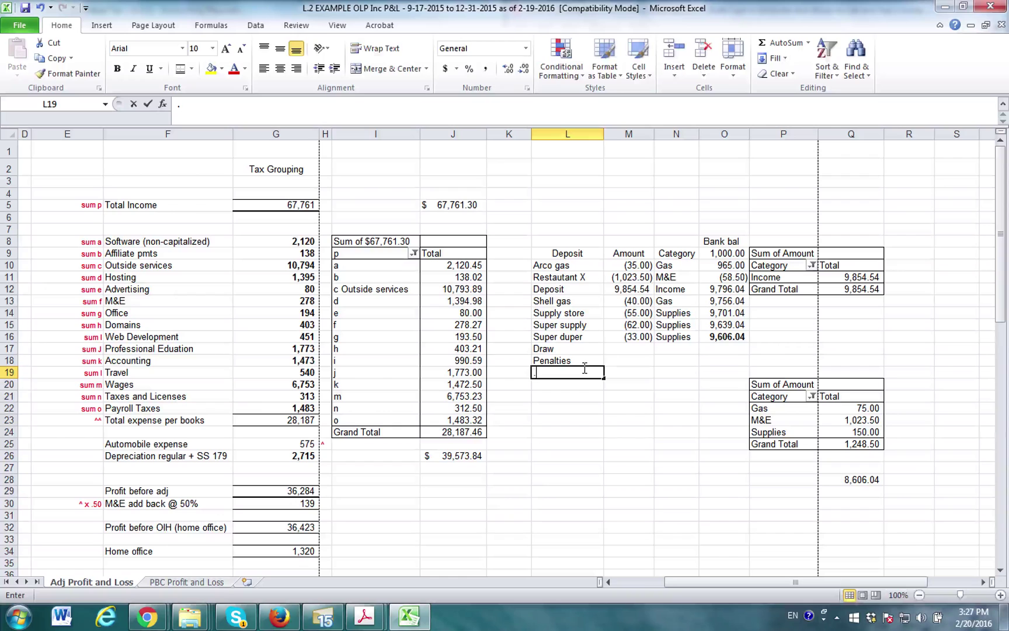
{"action": "type", "text": ".."}
{"action": "key", "text": "Return"}
{"action": "type", "text": "..."}
{"action": "key", "text": "Return"}
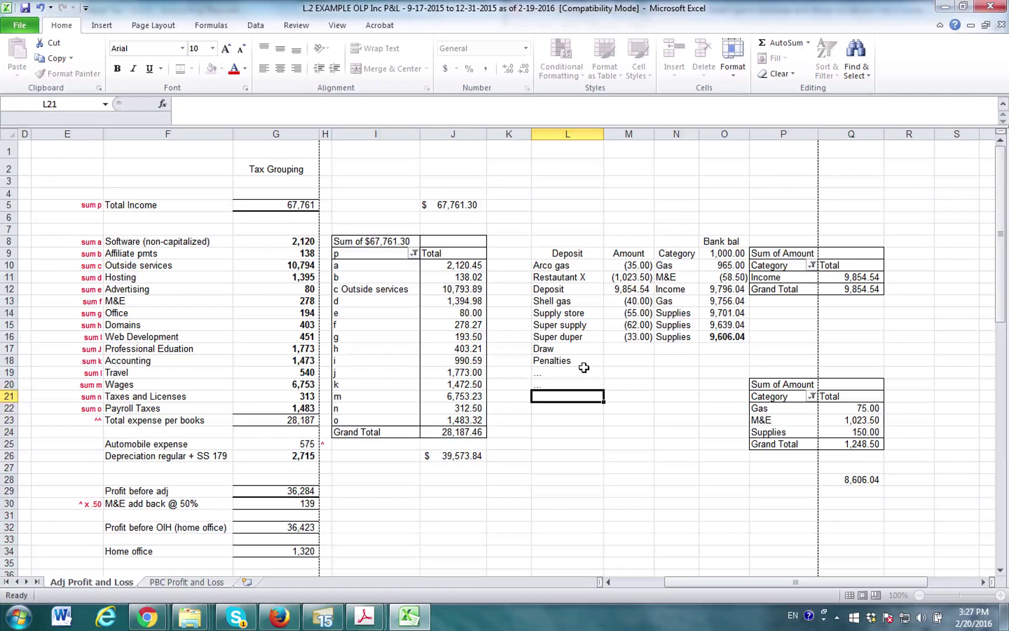
Confirm the expense pivot's Category filter and check the sum of the transaction amounts.
{"action": "left_click", "coordinate": [813, 397]}
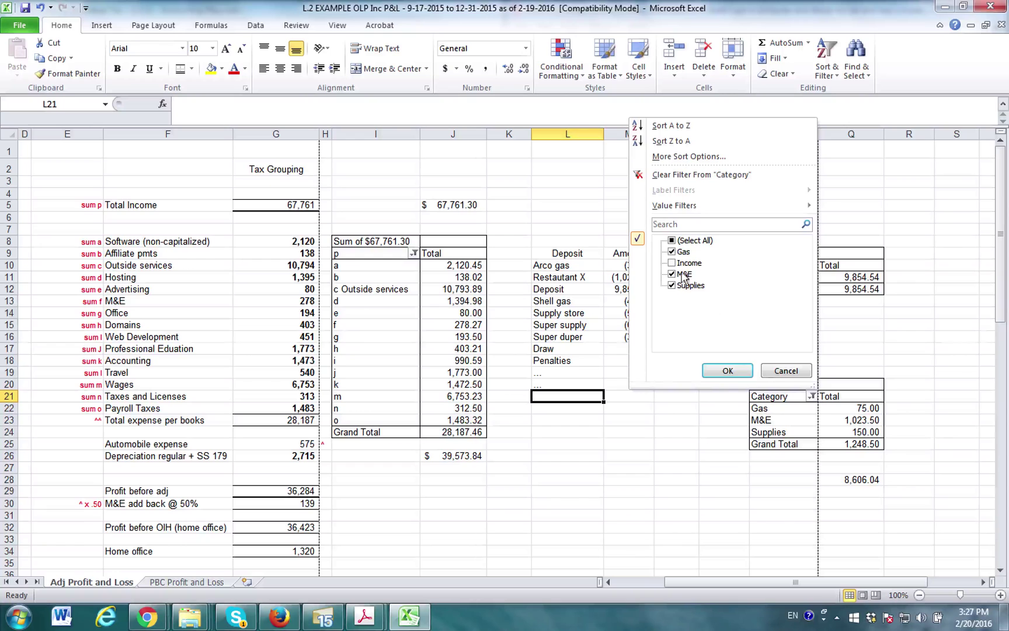
{"action": "left_click", "coordinate": [727, 371]}
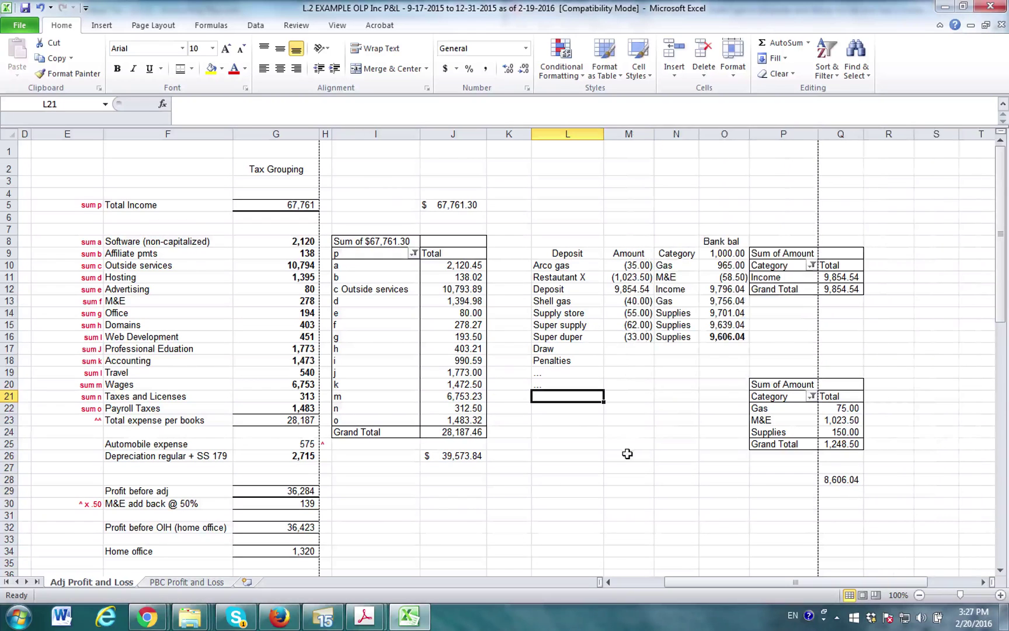
{"action": "left_click", "coordinate": [629, 454]}
{"action": "left_click_drag", "start_coordinate": [642, 264], "coordinate": [641, 338]}
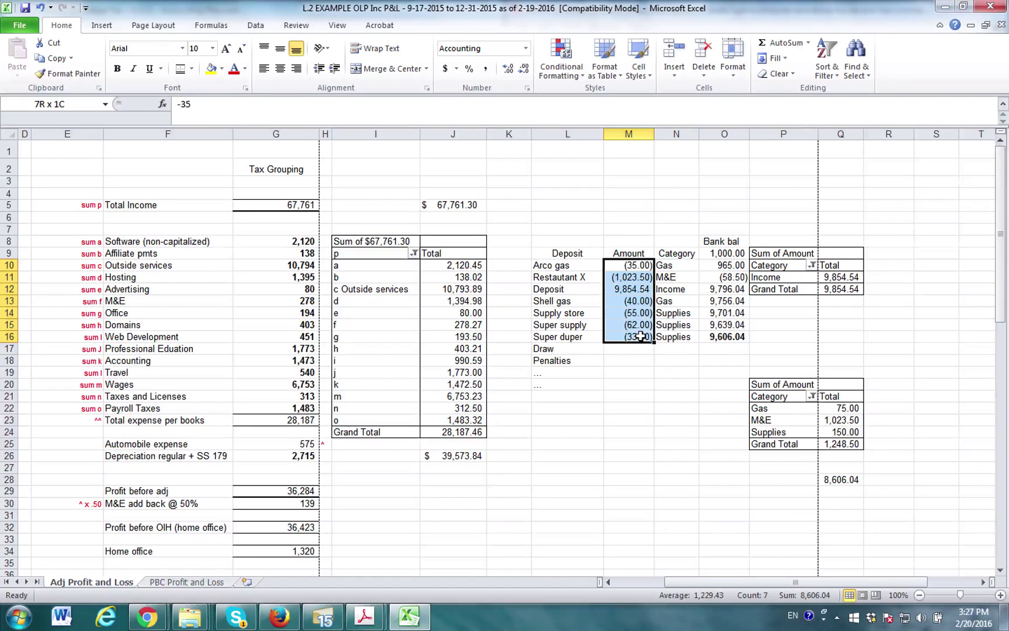
{"action": "left_click_drag", "start_coordinate": [580, 254], "coordinate": [725, 252]}
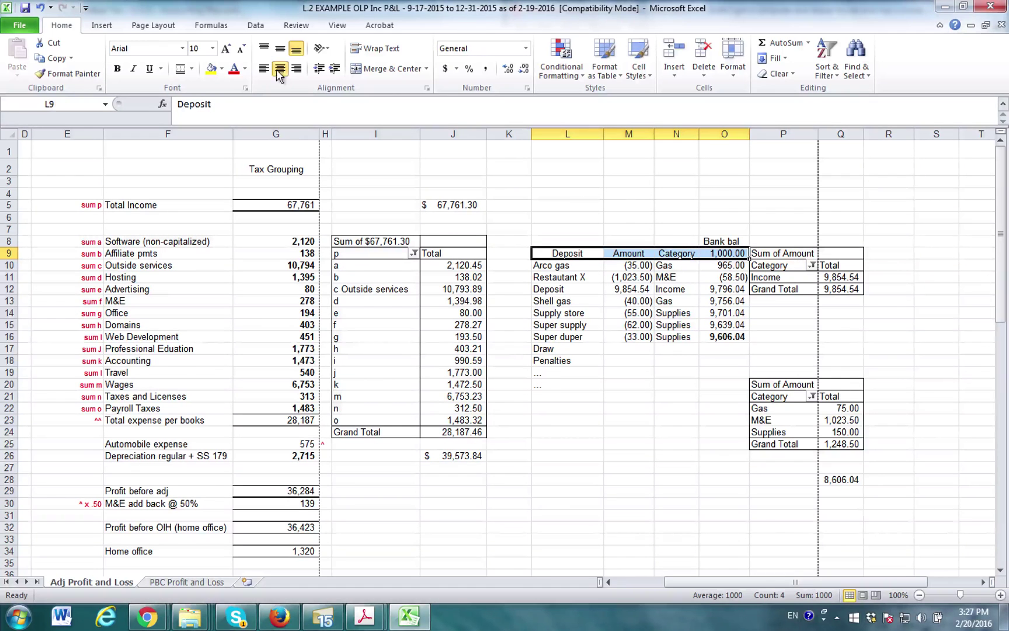
{"action": "left_click", "coordinate": [189, 72]}
{"action": "left_click", "coordinate": [216, 99]}
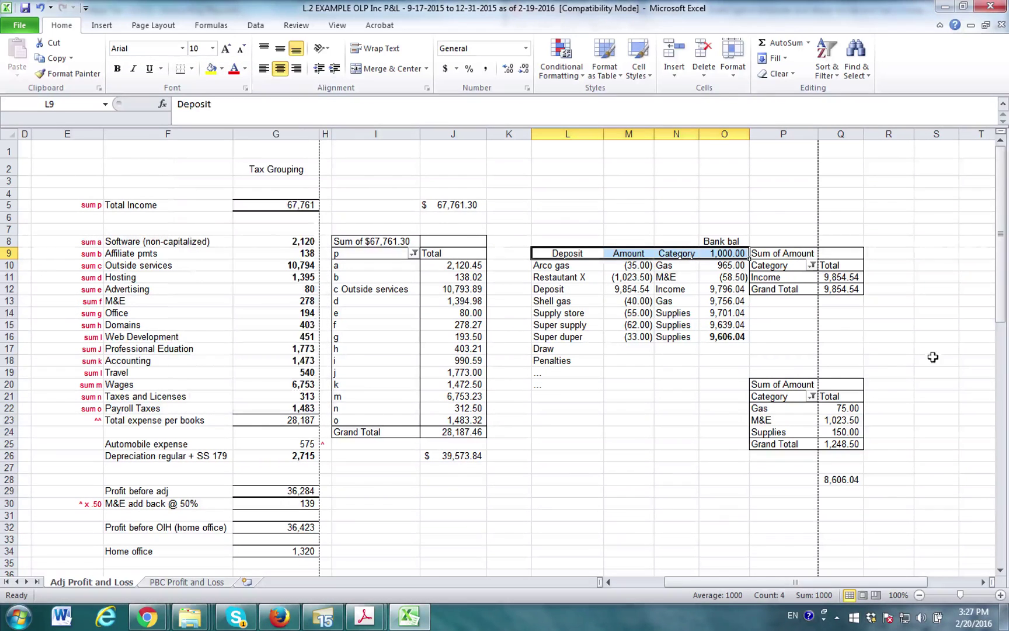
{"action": "left_click_drag", "start_coordinate": [636, 265], "coordinate": [633, 335]}
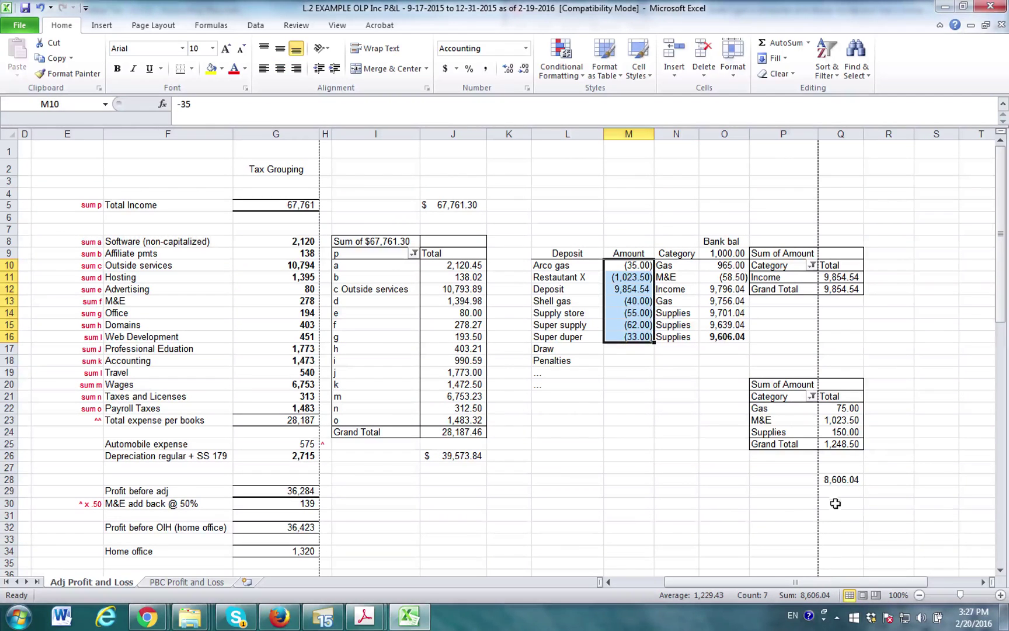
Give the profit cell Q28 a top and double bottom border.
{"action": "left_click", "coordinate": [856, 480]}
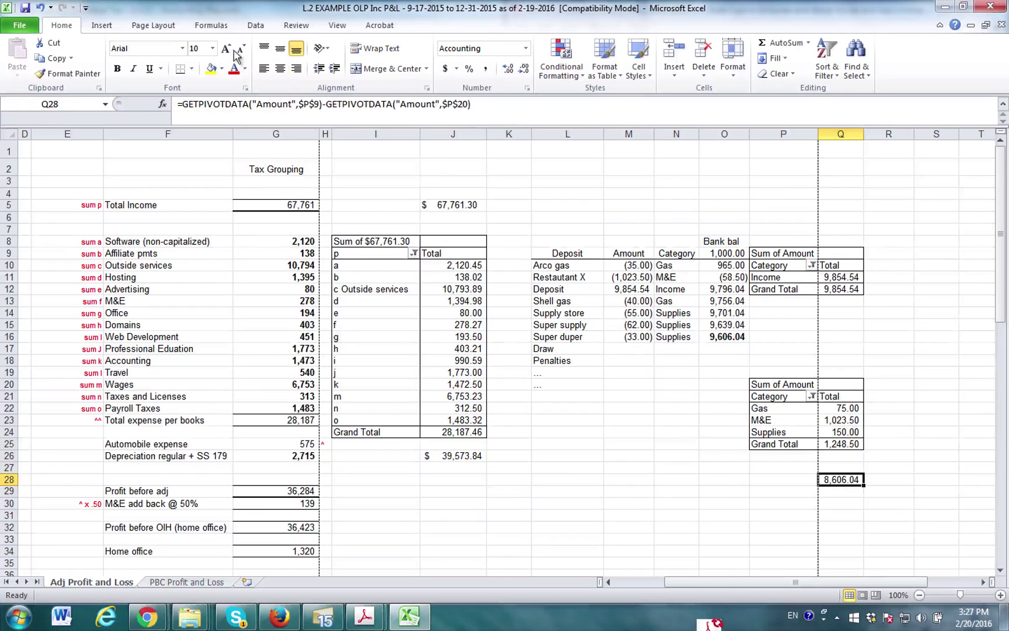
{"action": "left_click", "coordinate": [193, 69]}
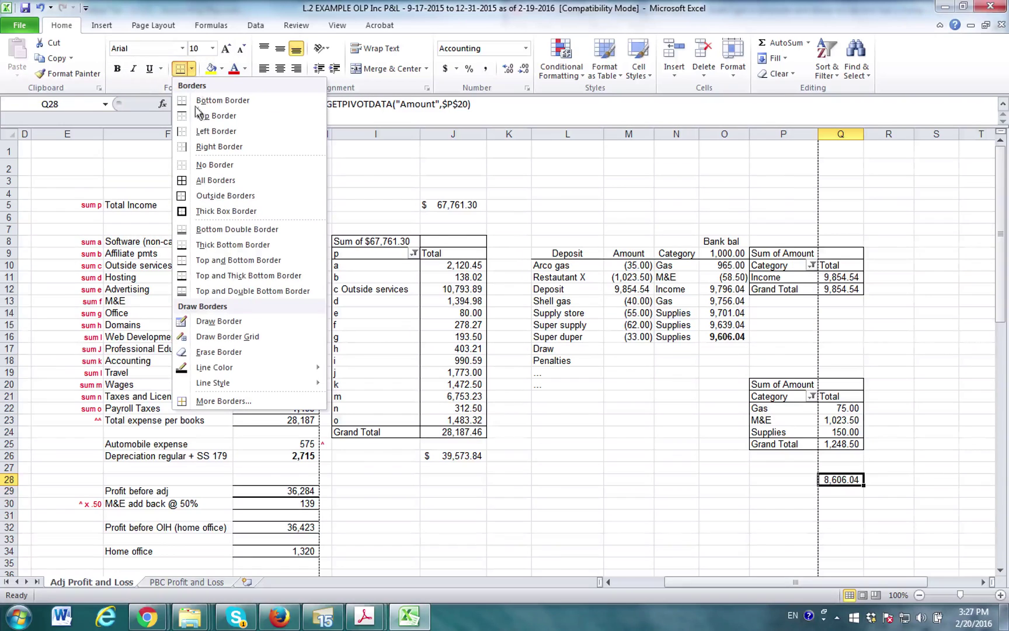
{"action": "left_click", "coordinate": [231, 291]}
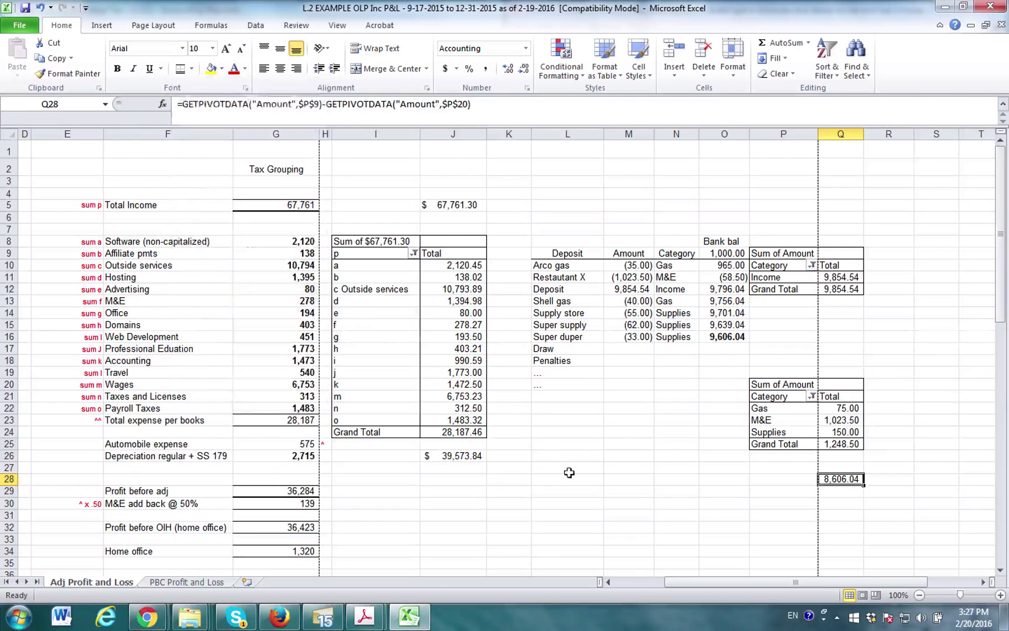
{"action": "left_click", "coordinate": [567, 467]}
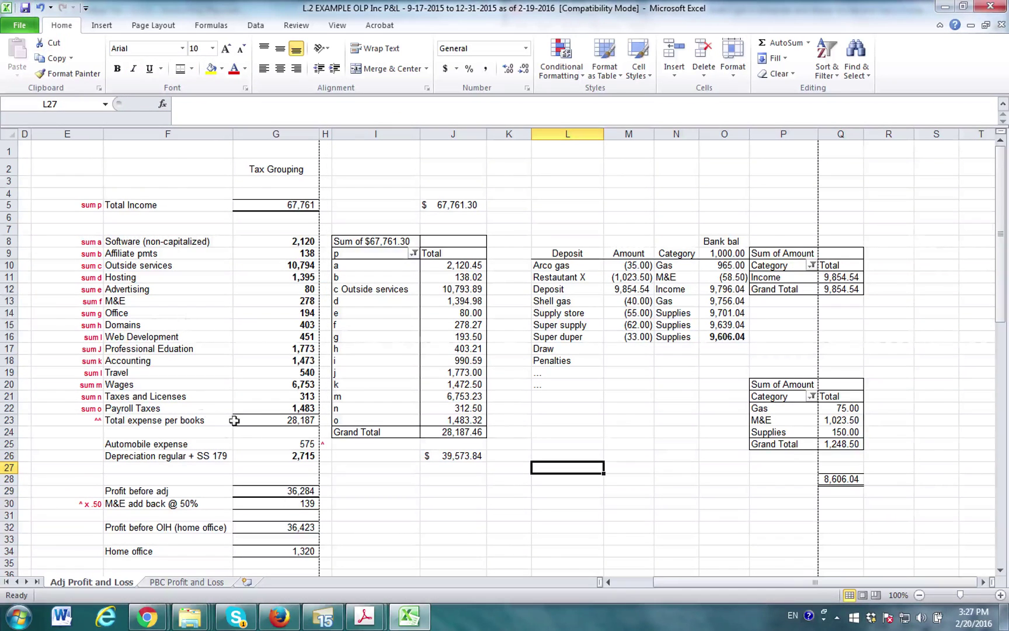
{"action": "scroll", "coordinate": [345, 421], "scroll_direction": "down", "scroll_amount": 2}
{"action": "scroll", "coordinate": [345, 421], "scroll_direction": "up", "scroll_amount": 2}
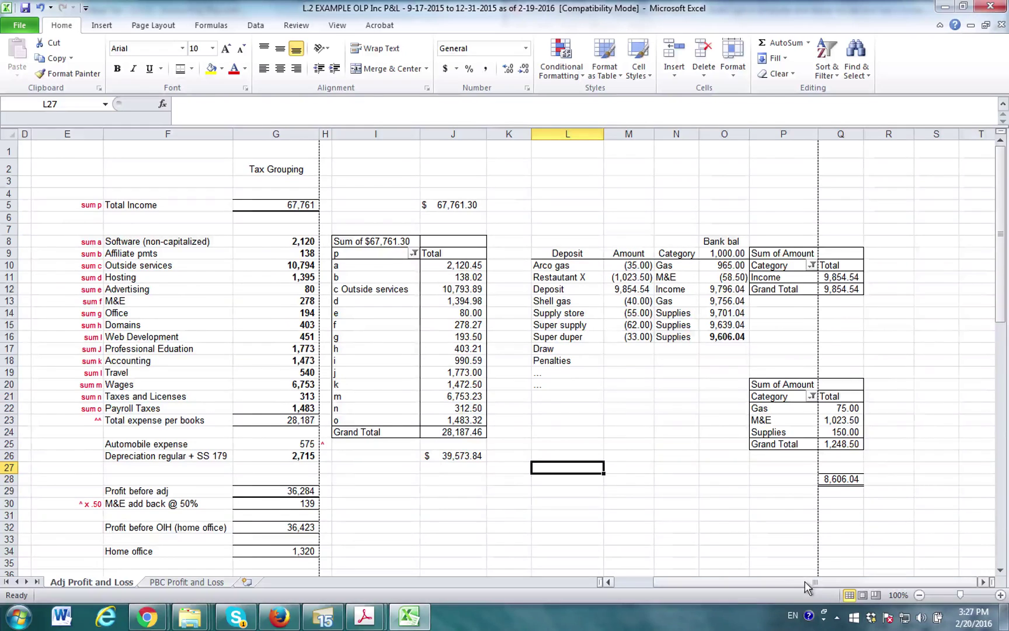
{"action": "left_click_drag", "start_coordinate": [804, 581], "coordinate": [707, 576]}
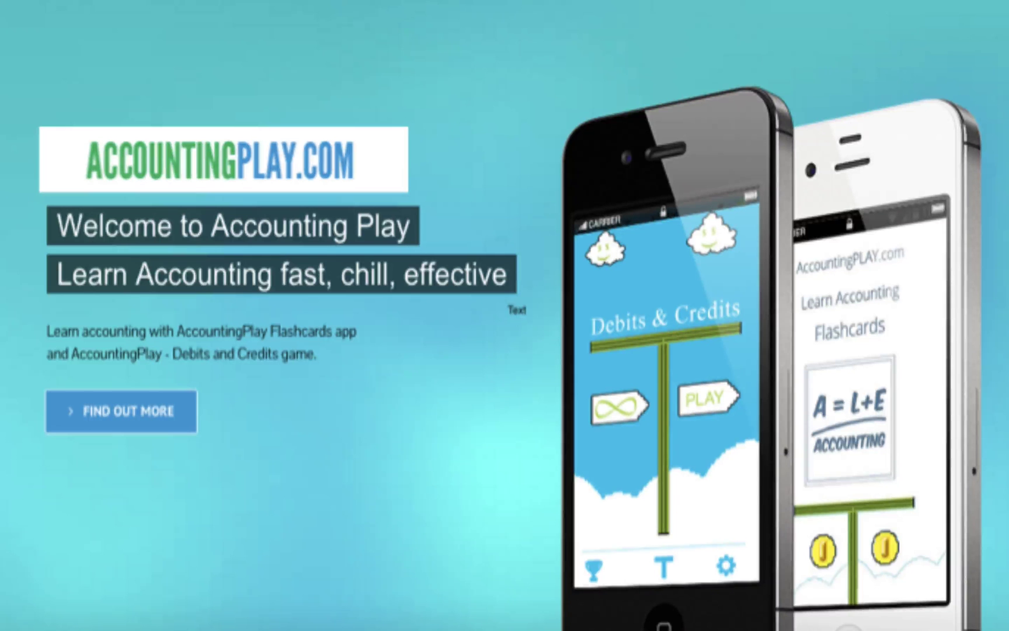